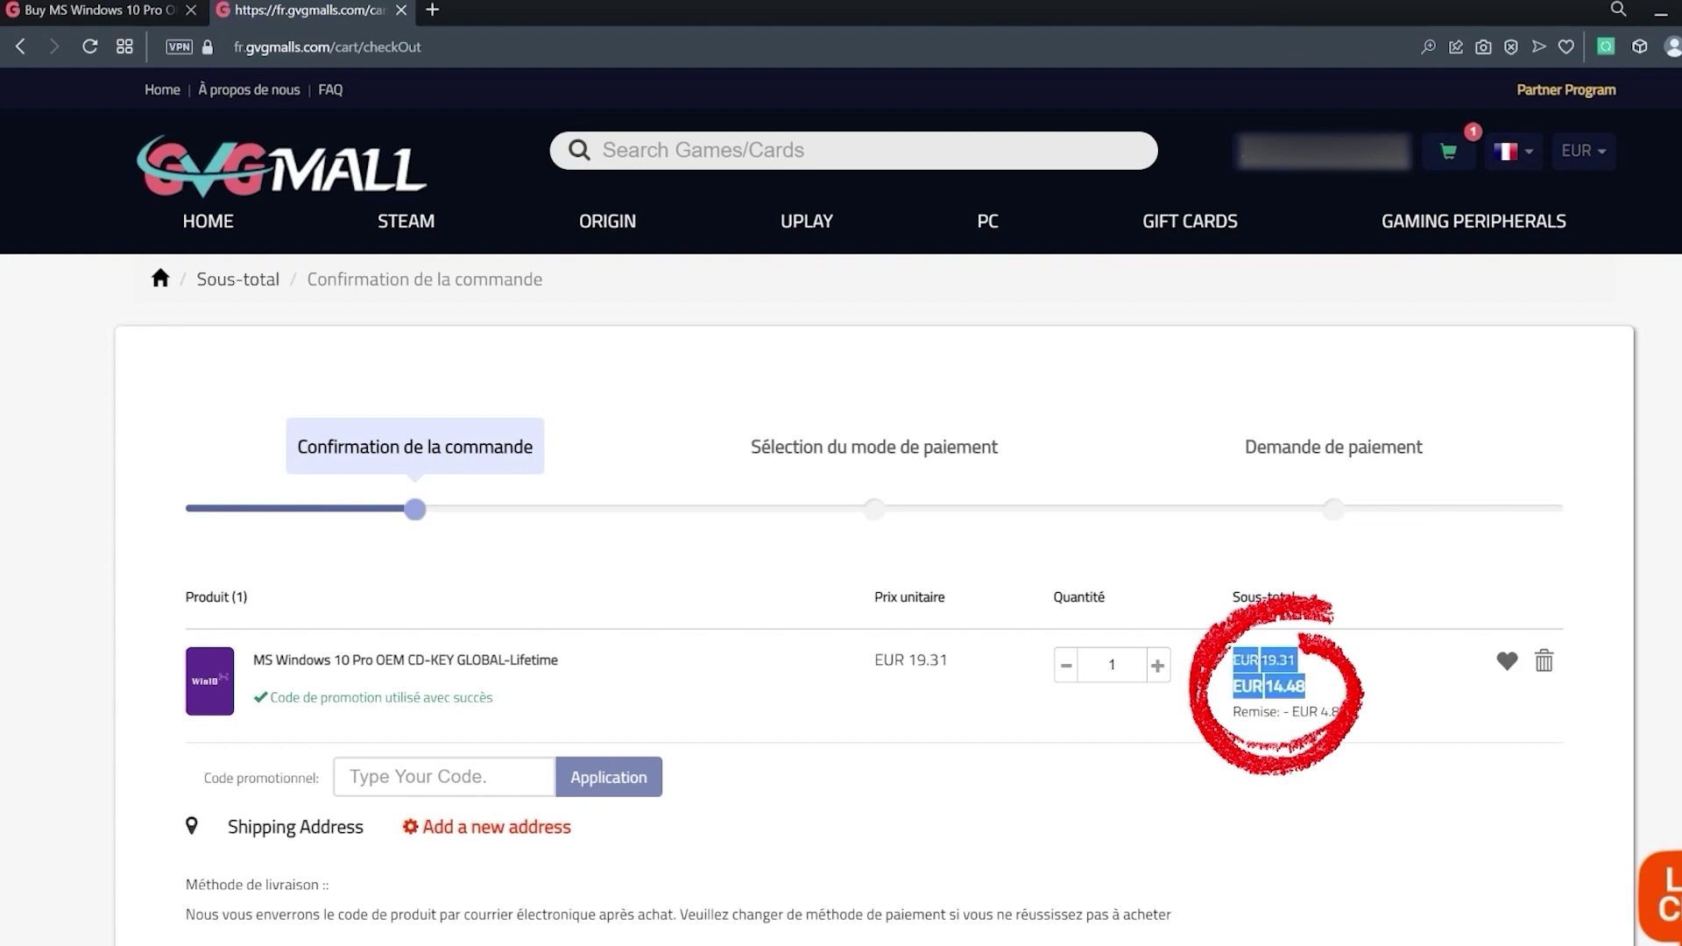
- Submit the order for one MS Windows 10 Pro OEM CD-KEY GLOBAL-Lifetime and choose PayPal as the payment method
{"action": "left_click", "coordinate": [1314, 693]}
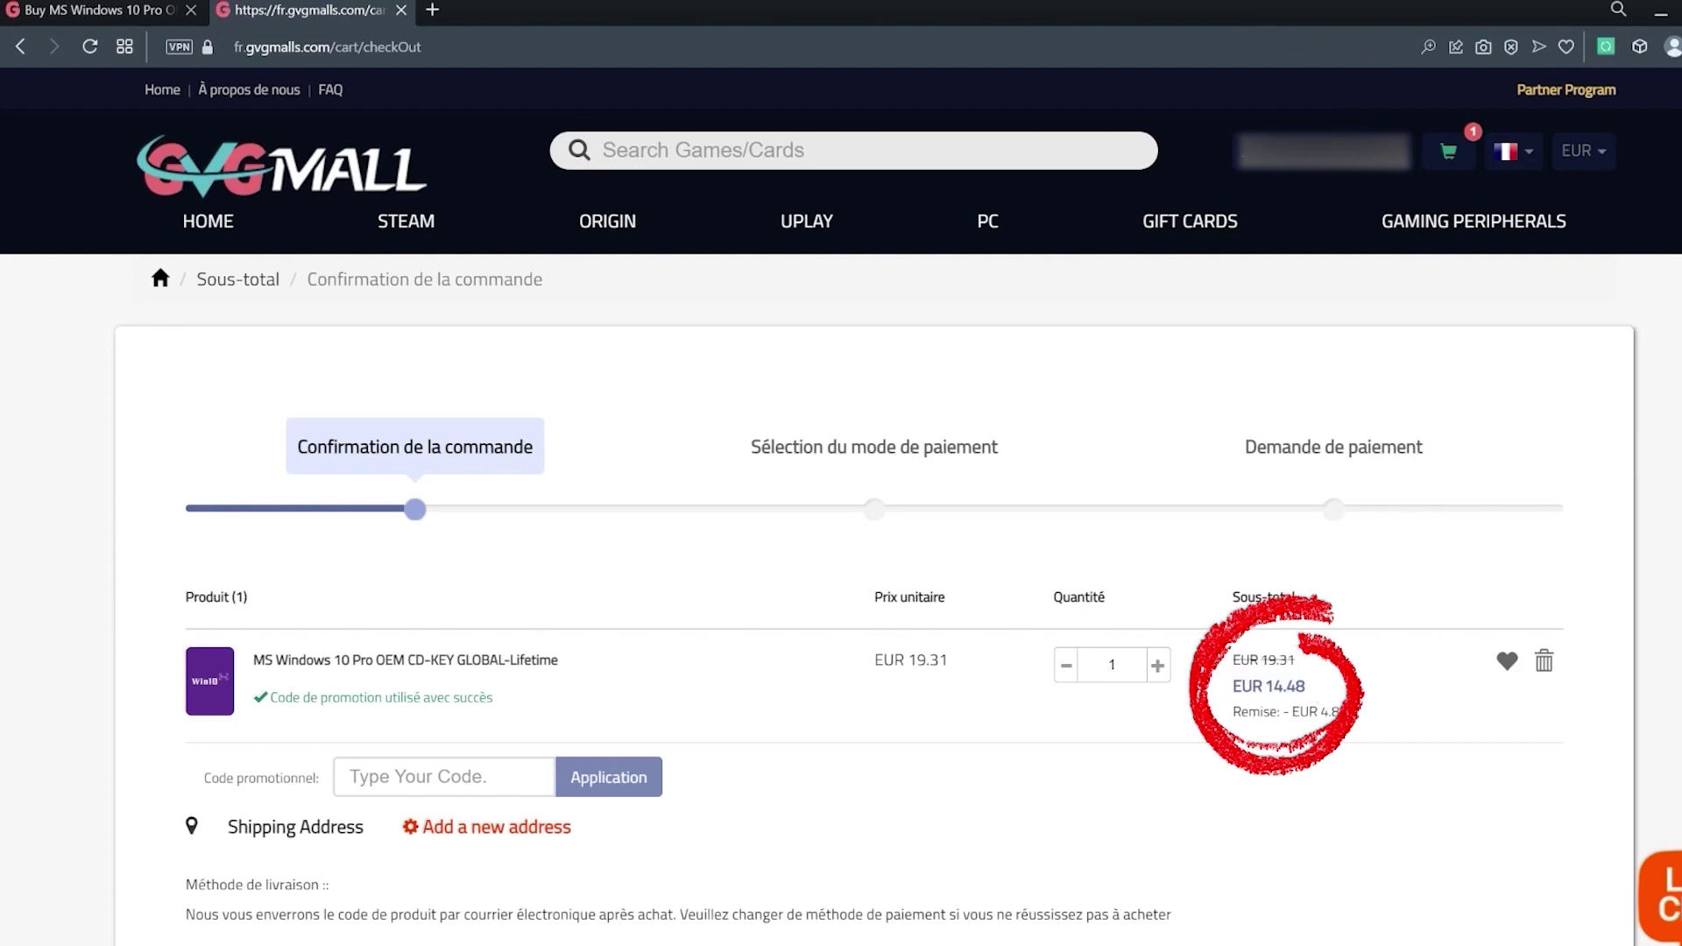
{"action": "scroll", "coordinate": [1288, 797], "scroll_direction": "down", "scroll_amount": 1}
{"action": "scroll", "coordinate": [1288, 798], "scroll_direction": "down", "scroll_amount": 2}
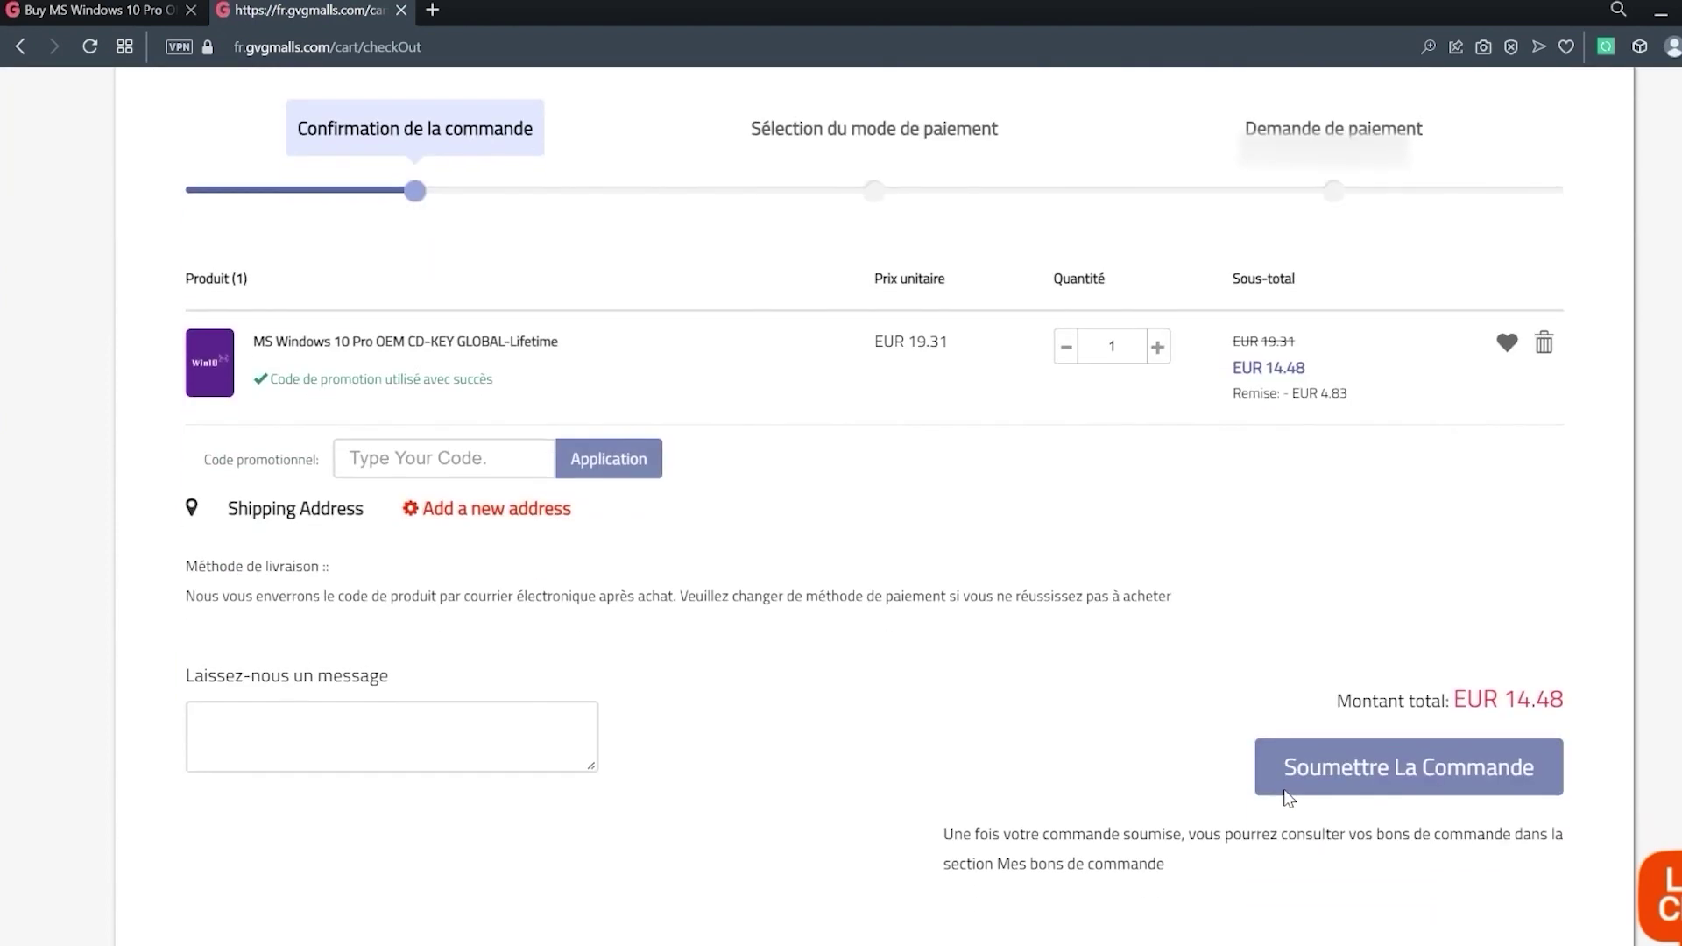
{"action": "left_click", "coordinate": [1335, 778]}
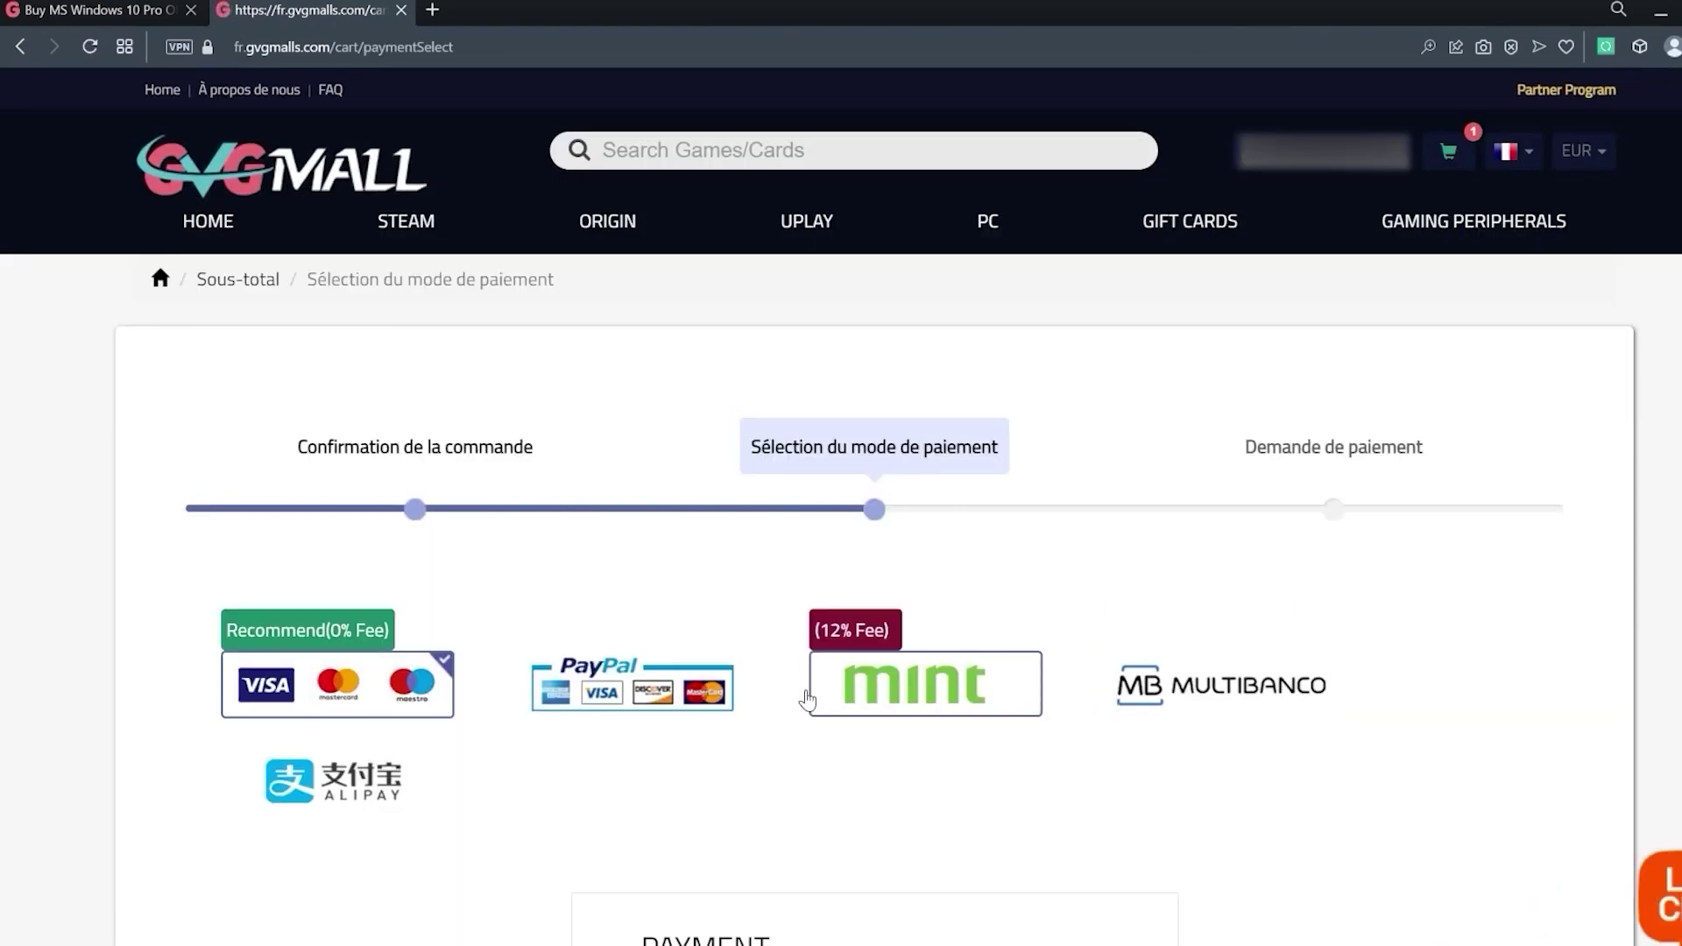
{"action": "left_click", "coordinate": [657, 697]}
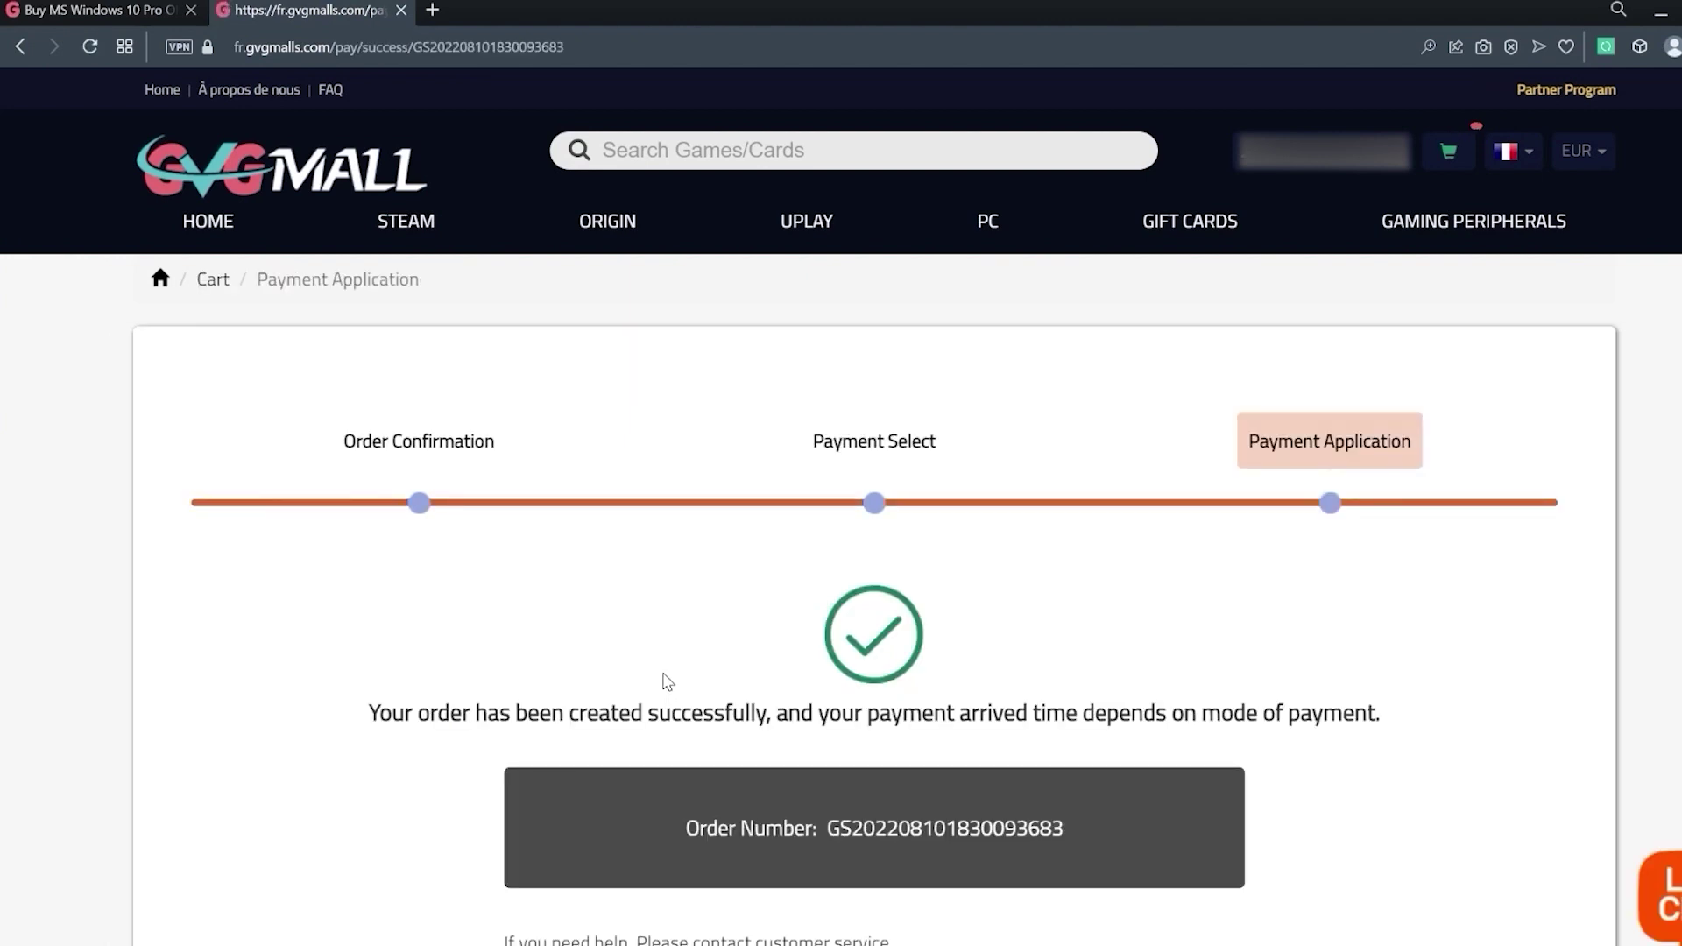
- Open the completed Windows 10 Pro order in the purchased orders and reveal its product key
{"action": "scroll", "coordinate": [668, 681], "scroll_direction": "down", "scroll_amount": 2}
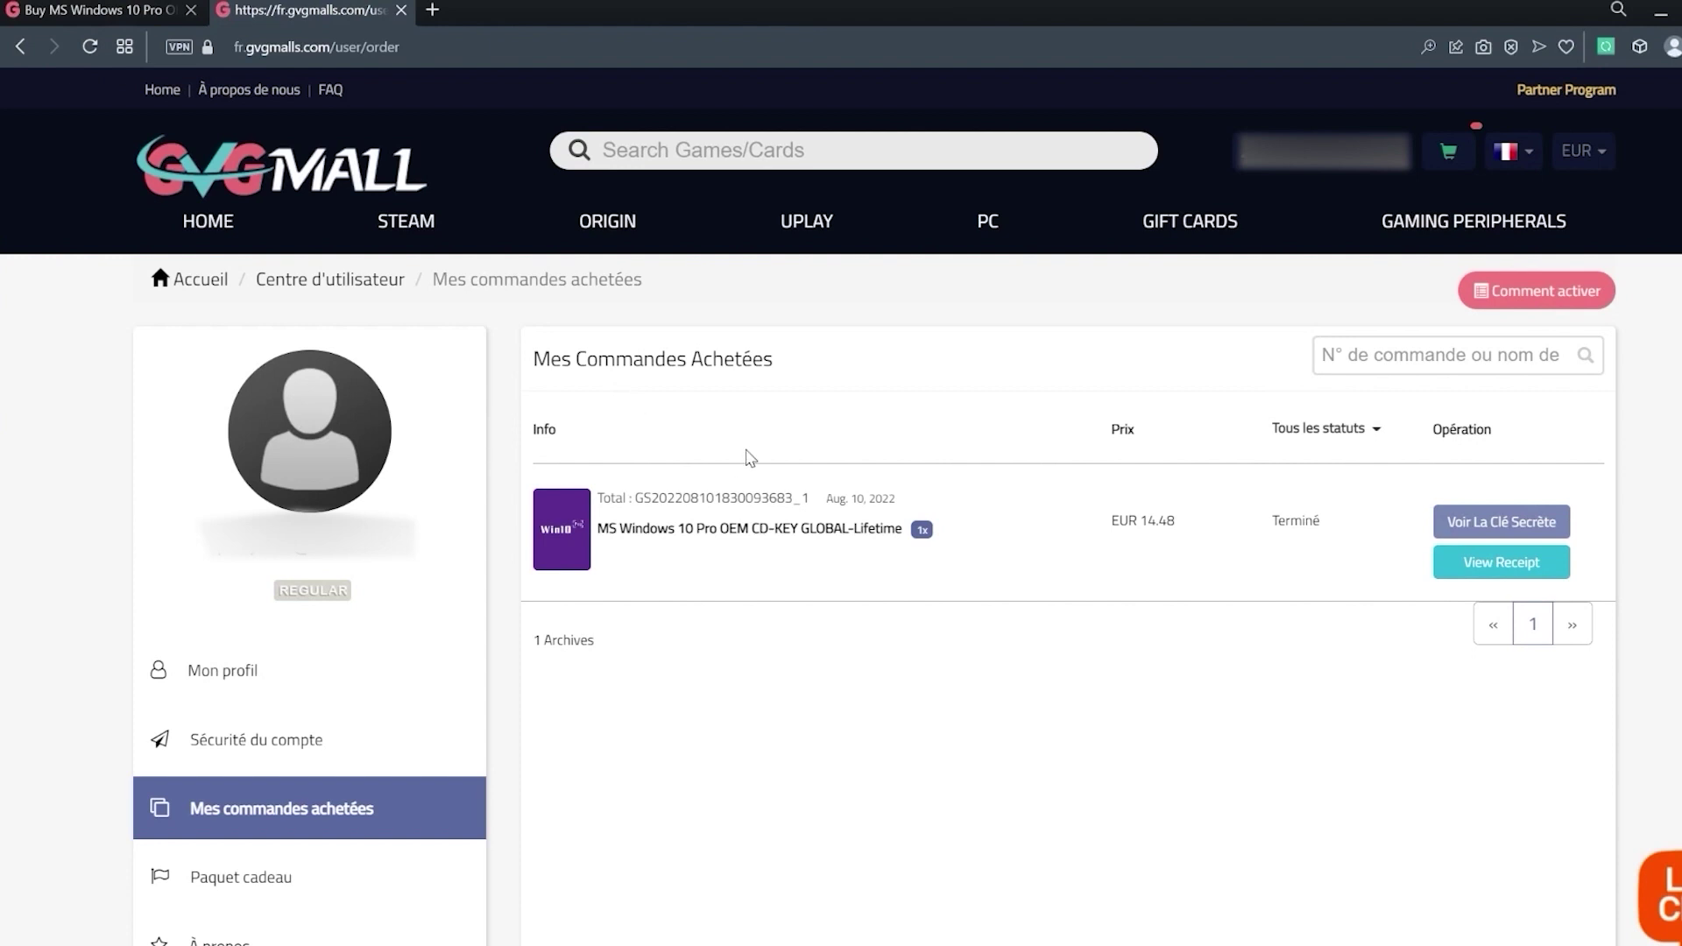
{"action": "left_click", "coordinate": [1481, 528]}
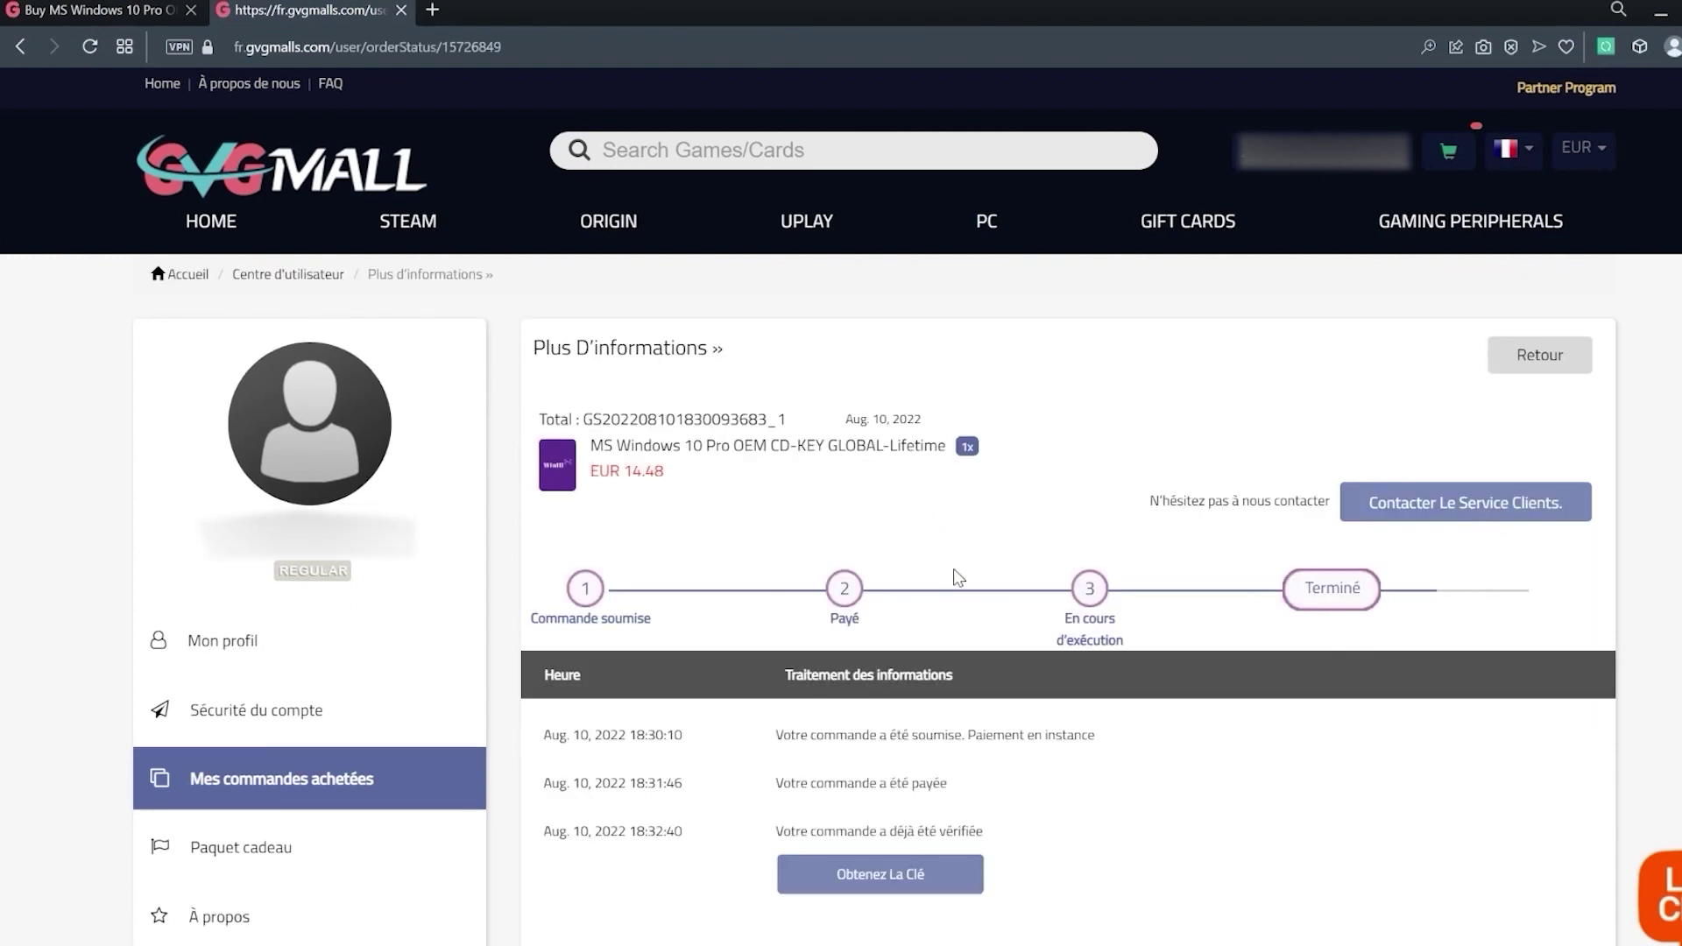
{"action": "scroll", "coordinate": [842, 526], "scroll_direction": "down", "scroll_amount": 1}
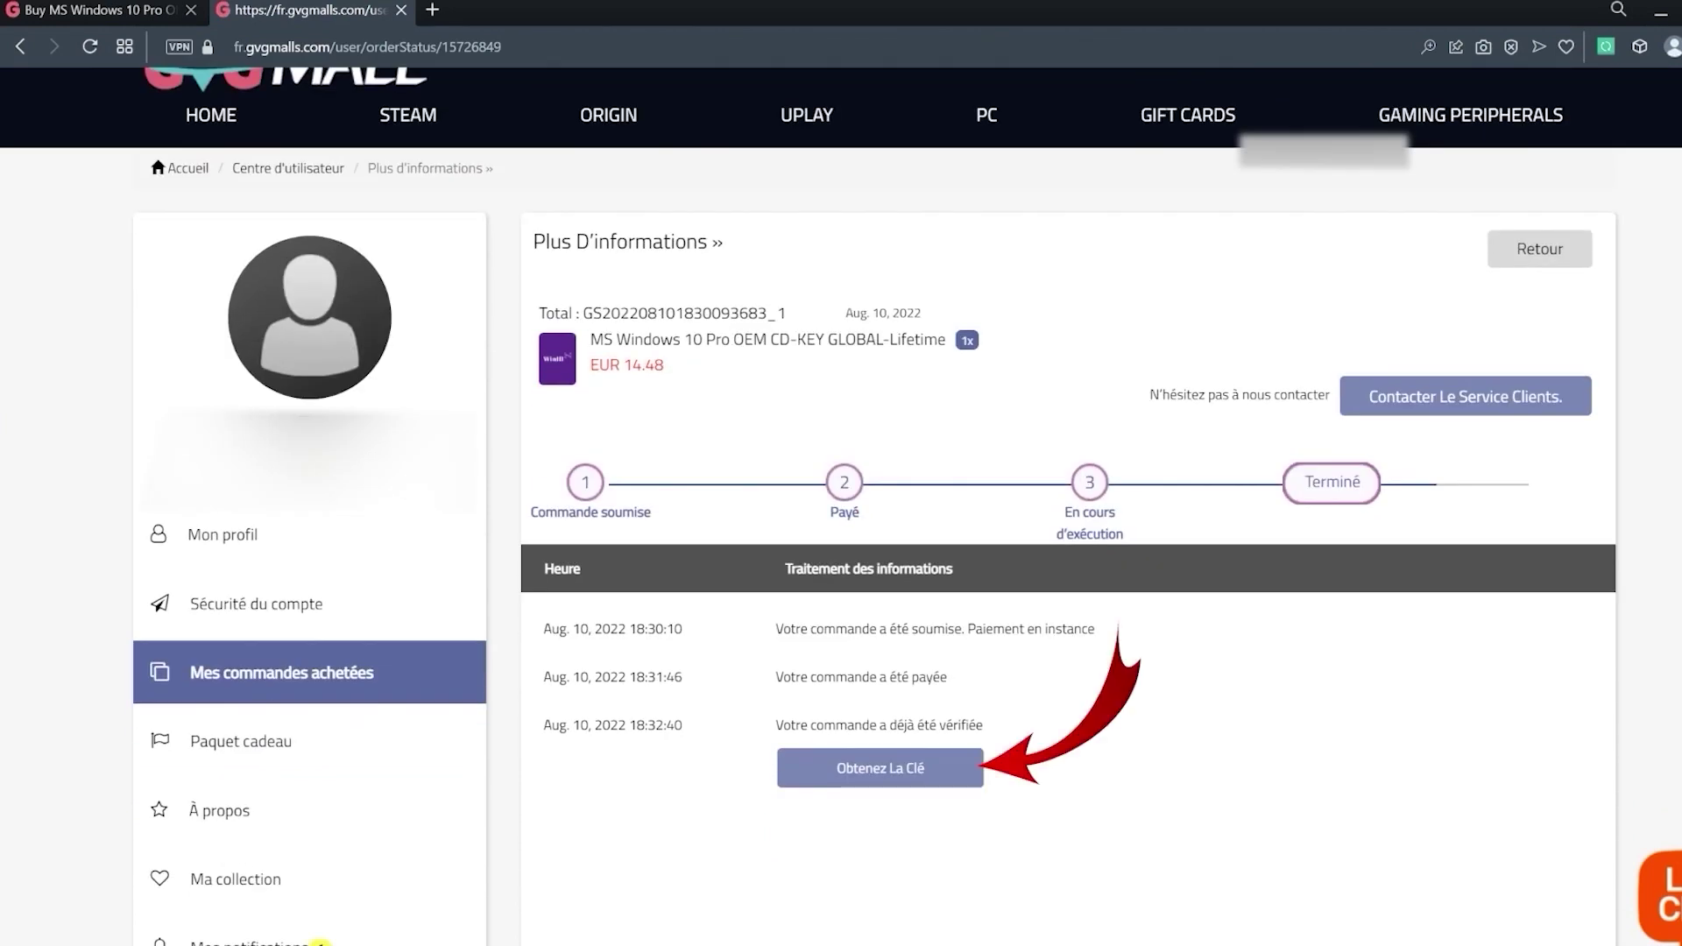
{"action": "left_click", "coordinate": [866, 773]}
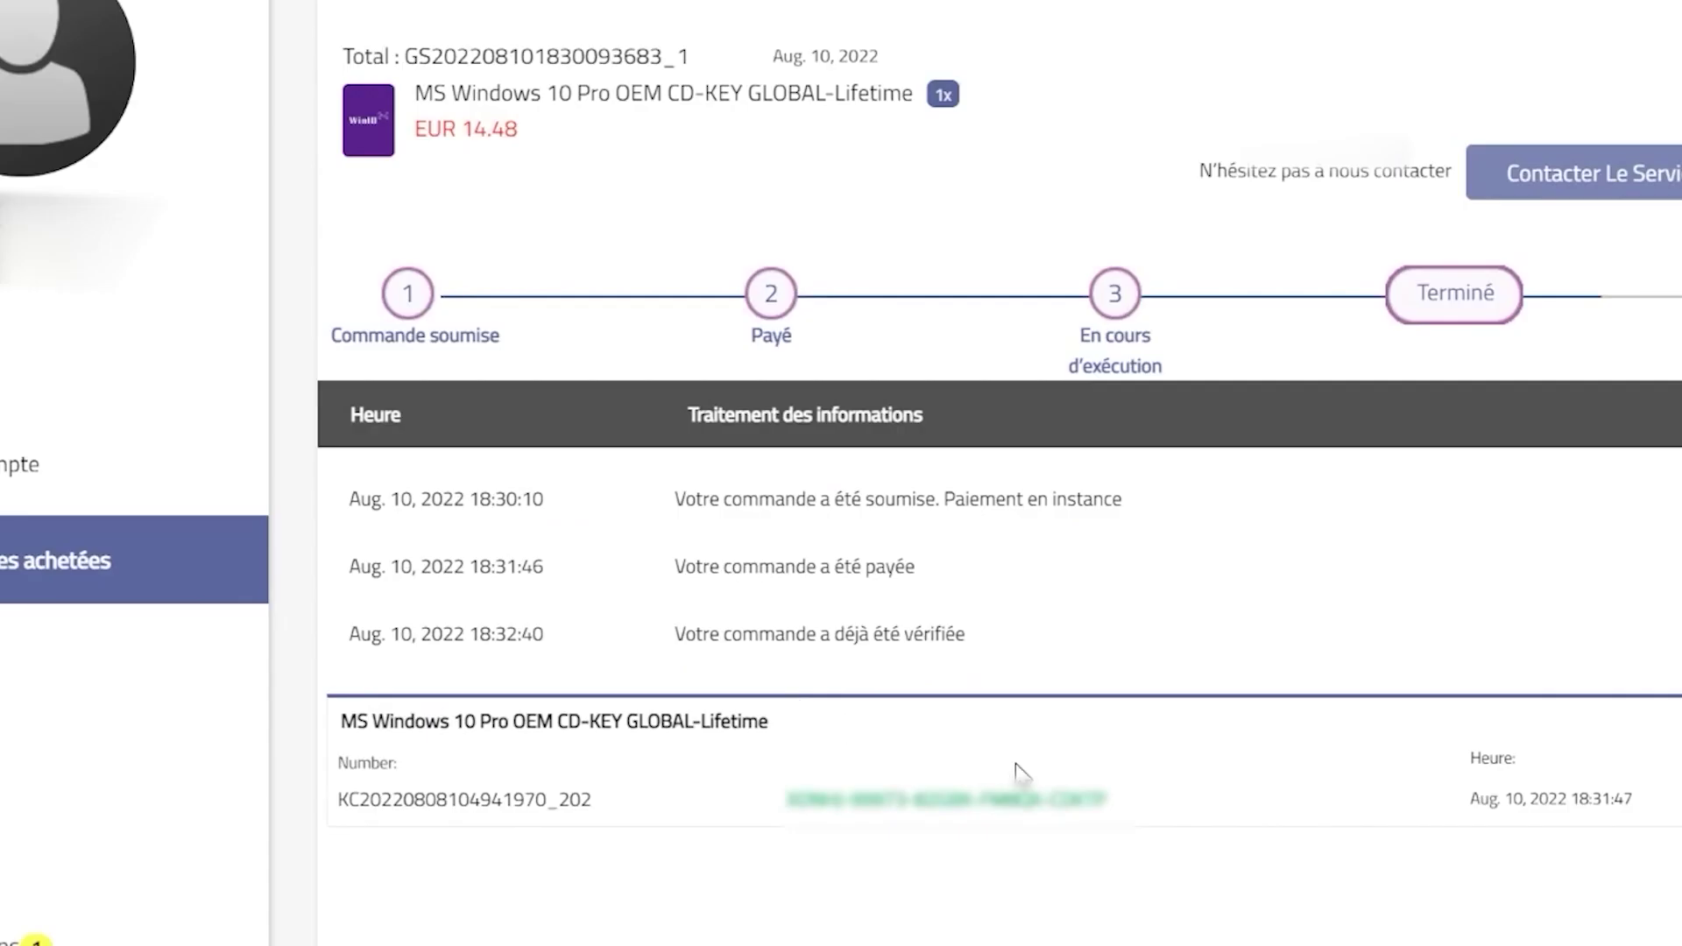
- Copy the revealed Windows product key from the order details
{"action": "left_click_drag", "start_coordinate": [1089, 845], "coordinate": [781, 827]}
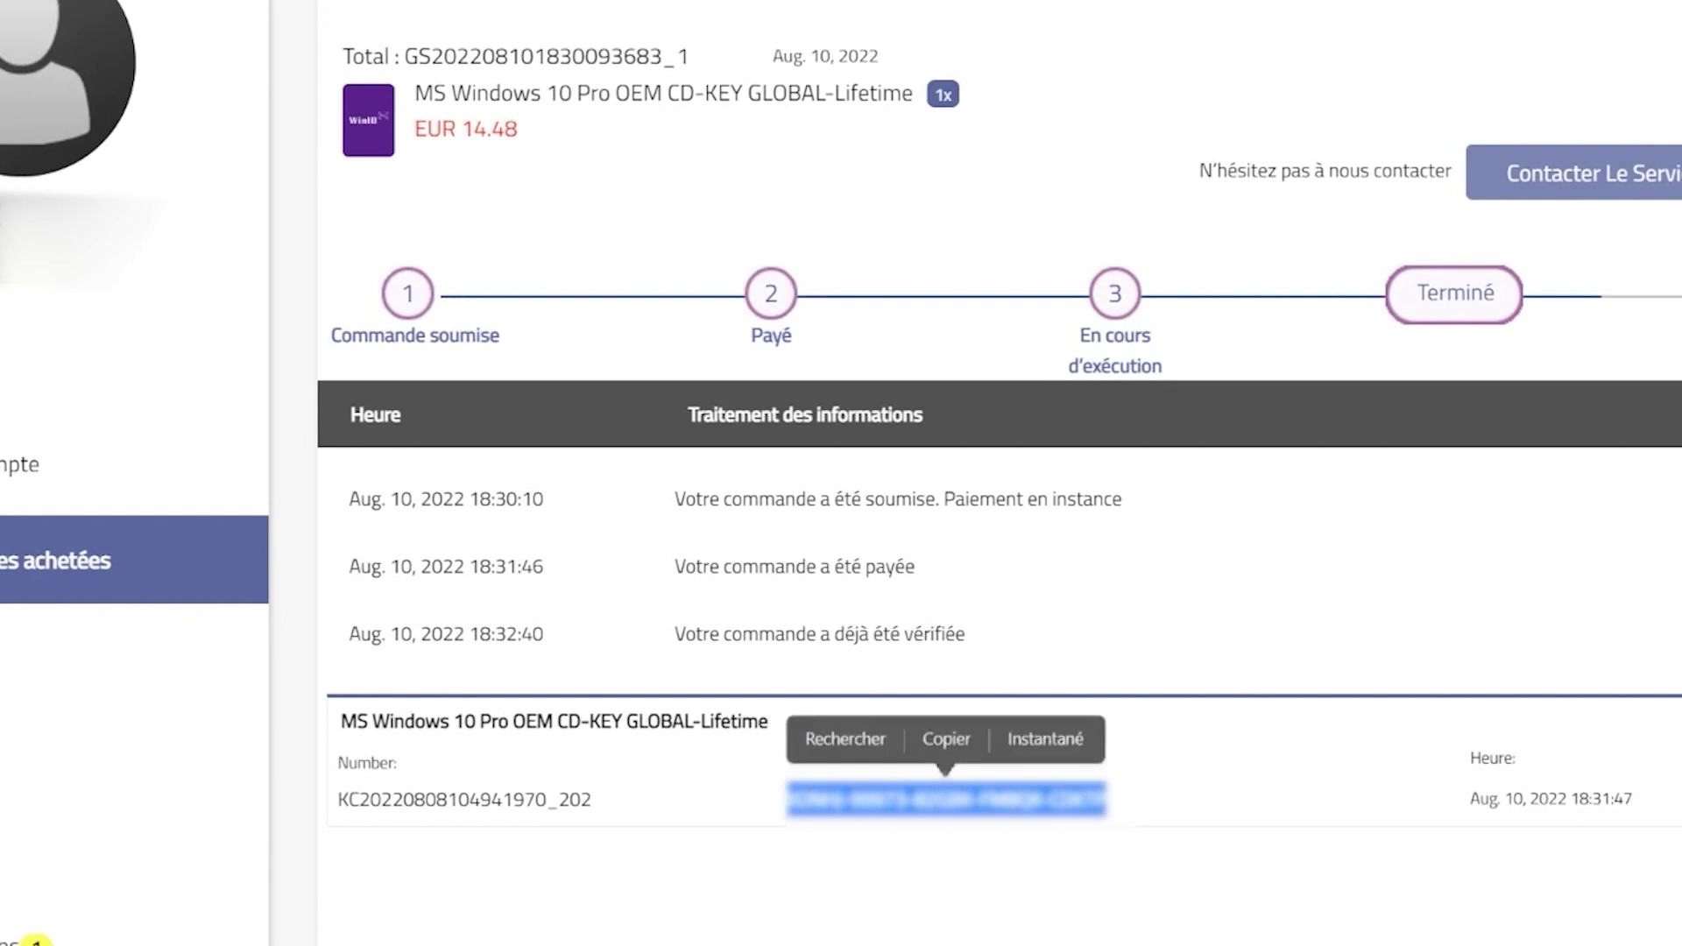
{"action": "right_click", "coordinate": [824, 804]}
{"action": "left_click", "coordinate": [947, 549]}
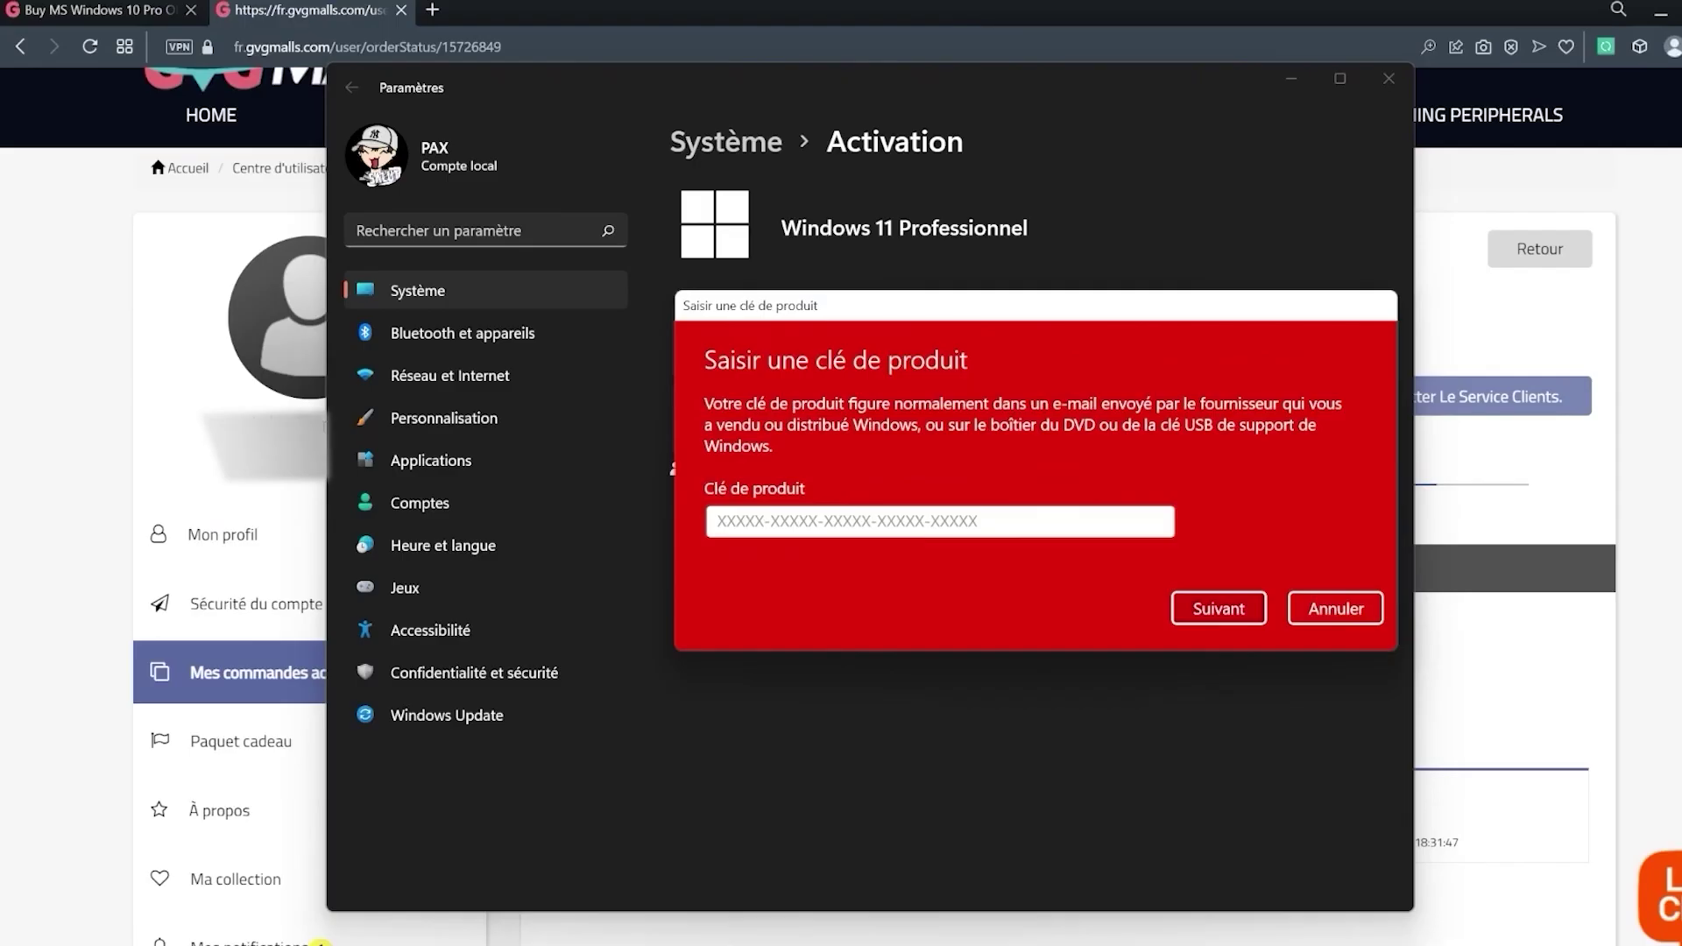
- Paste the copied product key into the product key field of the Windows activation settings and submit it
{"action": "right_click", "coordinate": [820, 524]}
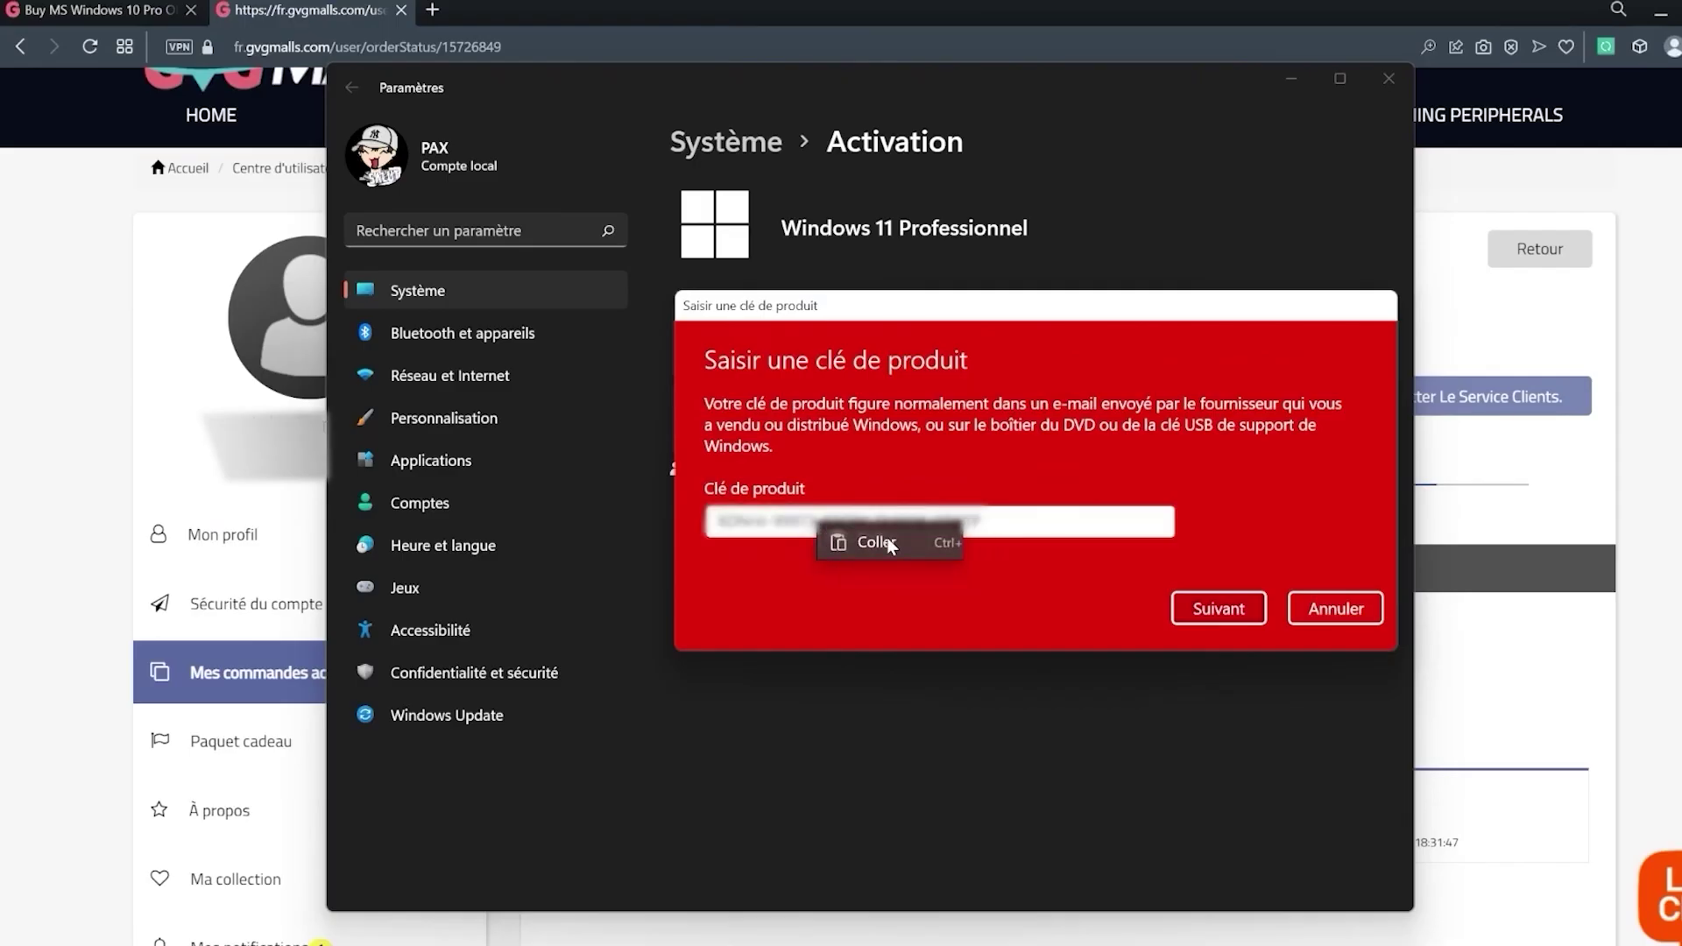
{"action": "left_click", "coordinate": [858, 542]}
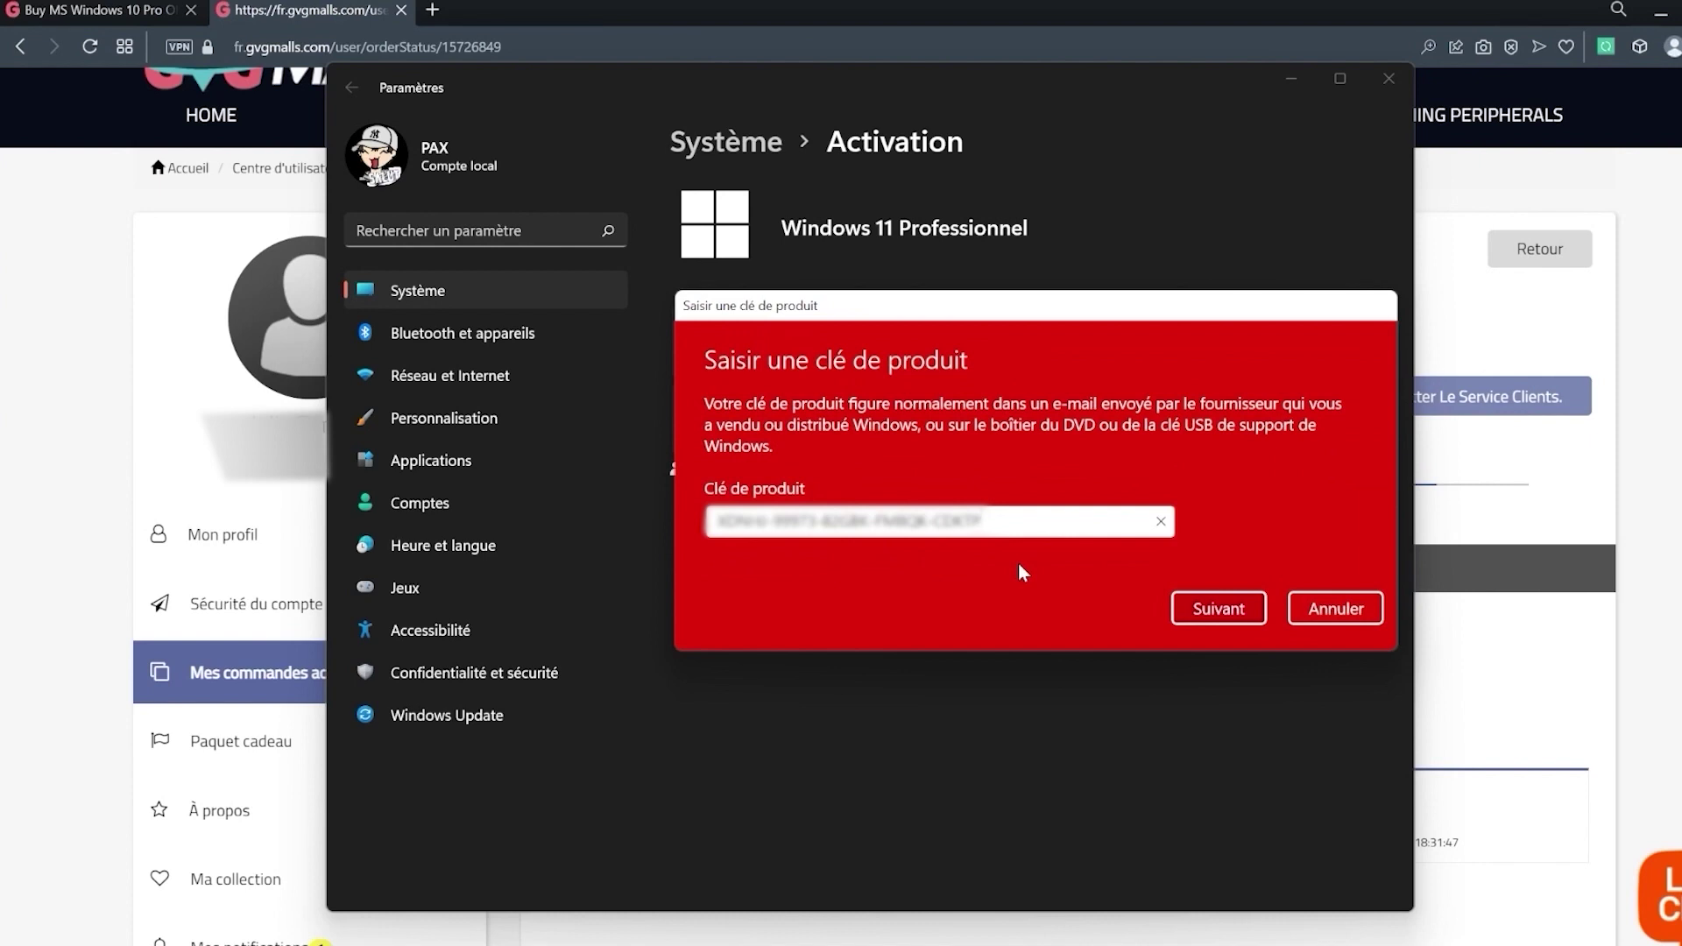
{"action": "key", "text": "Return"}
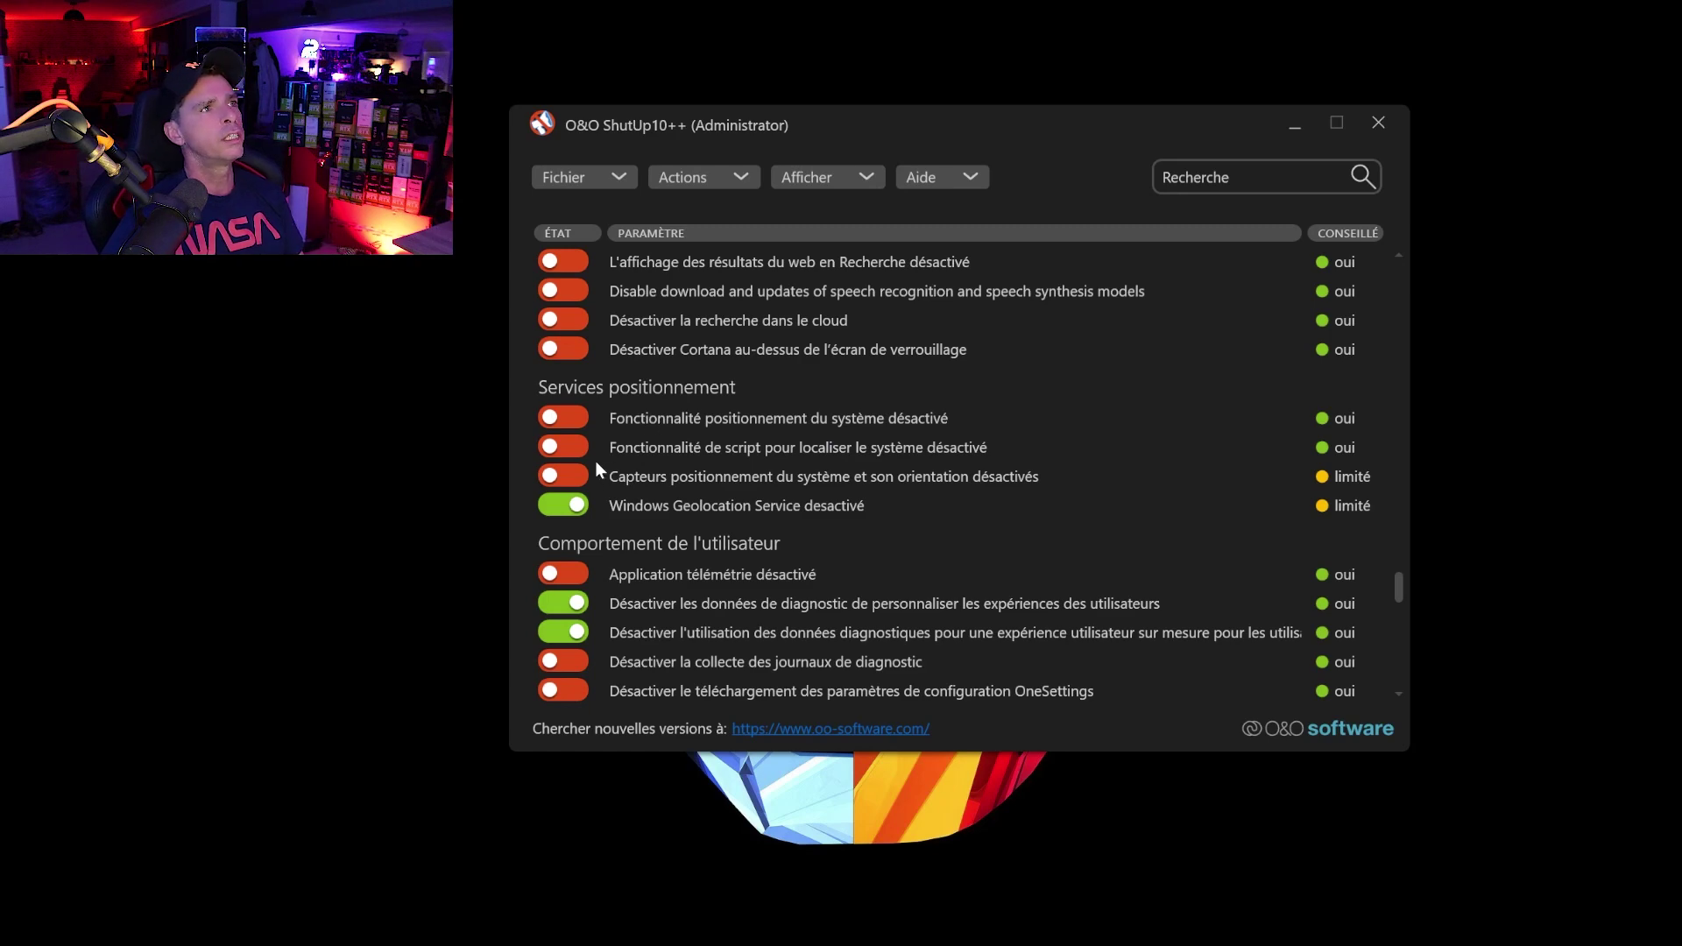
- In O&O ShutUp10++, review the privacy settings from location services through Windows Update, Explorer, Defender and lock screen to miscellaneous
{"action": "scroll", "coordinate": [565, 507], "scroll_direction": "down", "scroll_amount": 1}
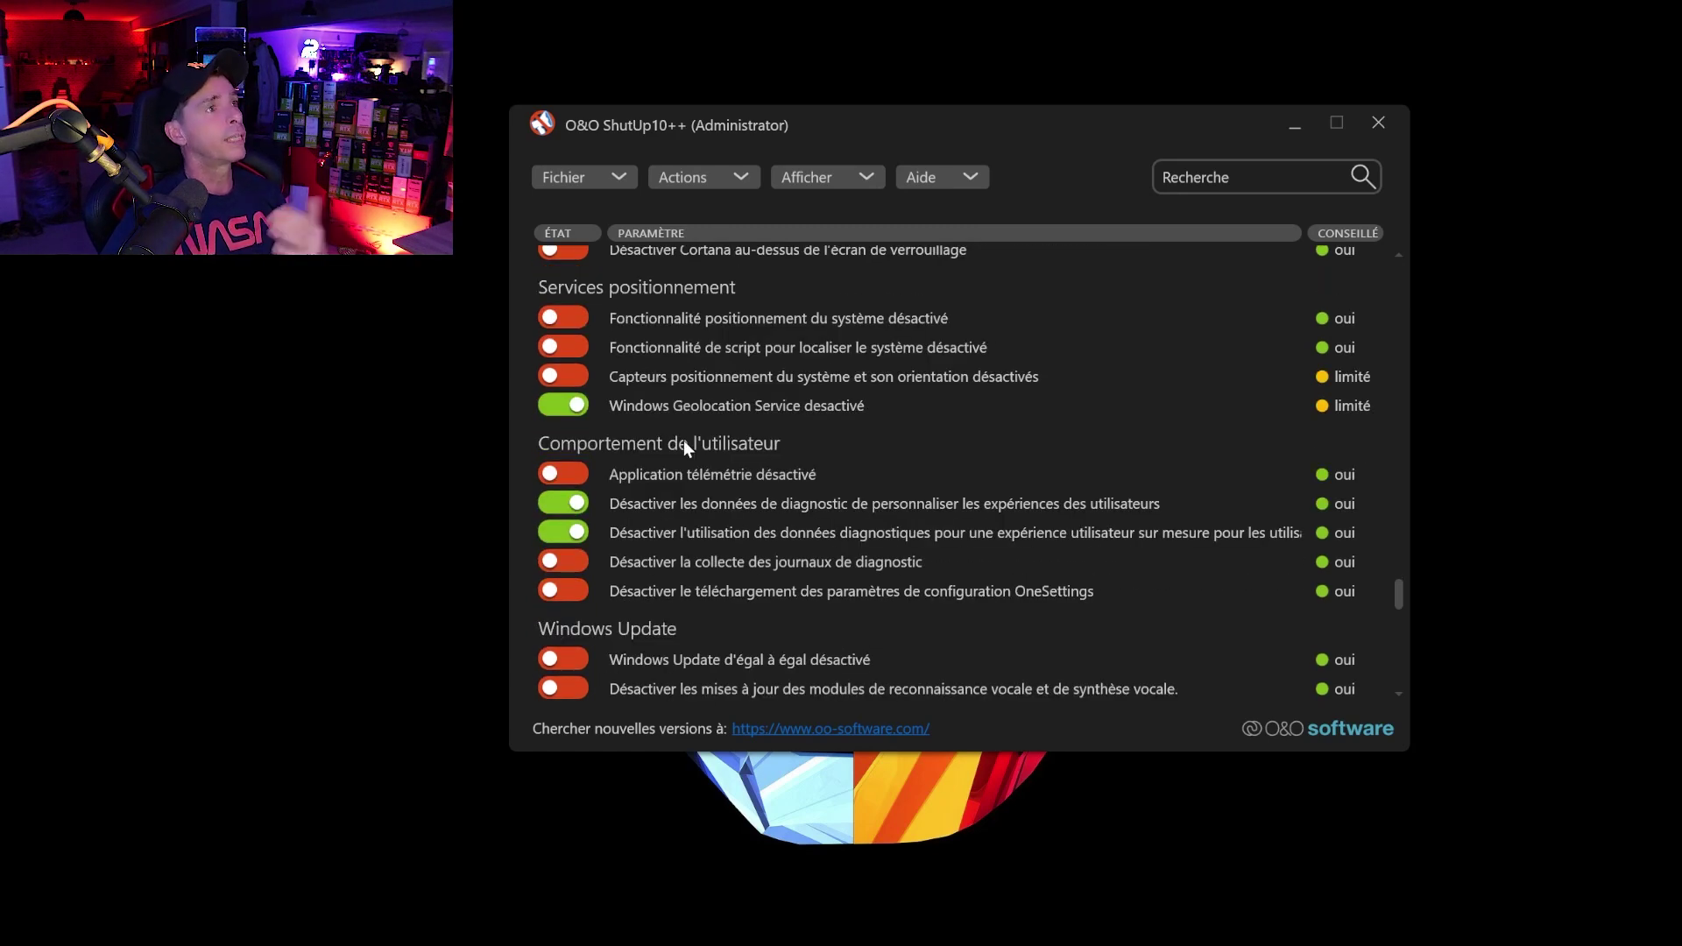
{"action": "scroll", "coordinate": [691, 443], "scroll_direction": "down", "scroll_amount": 2}
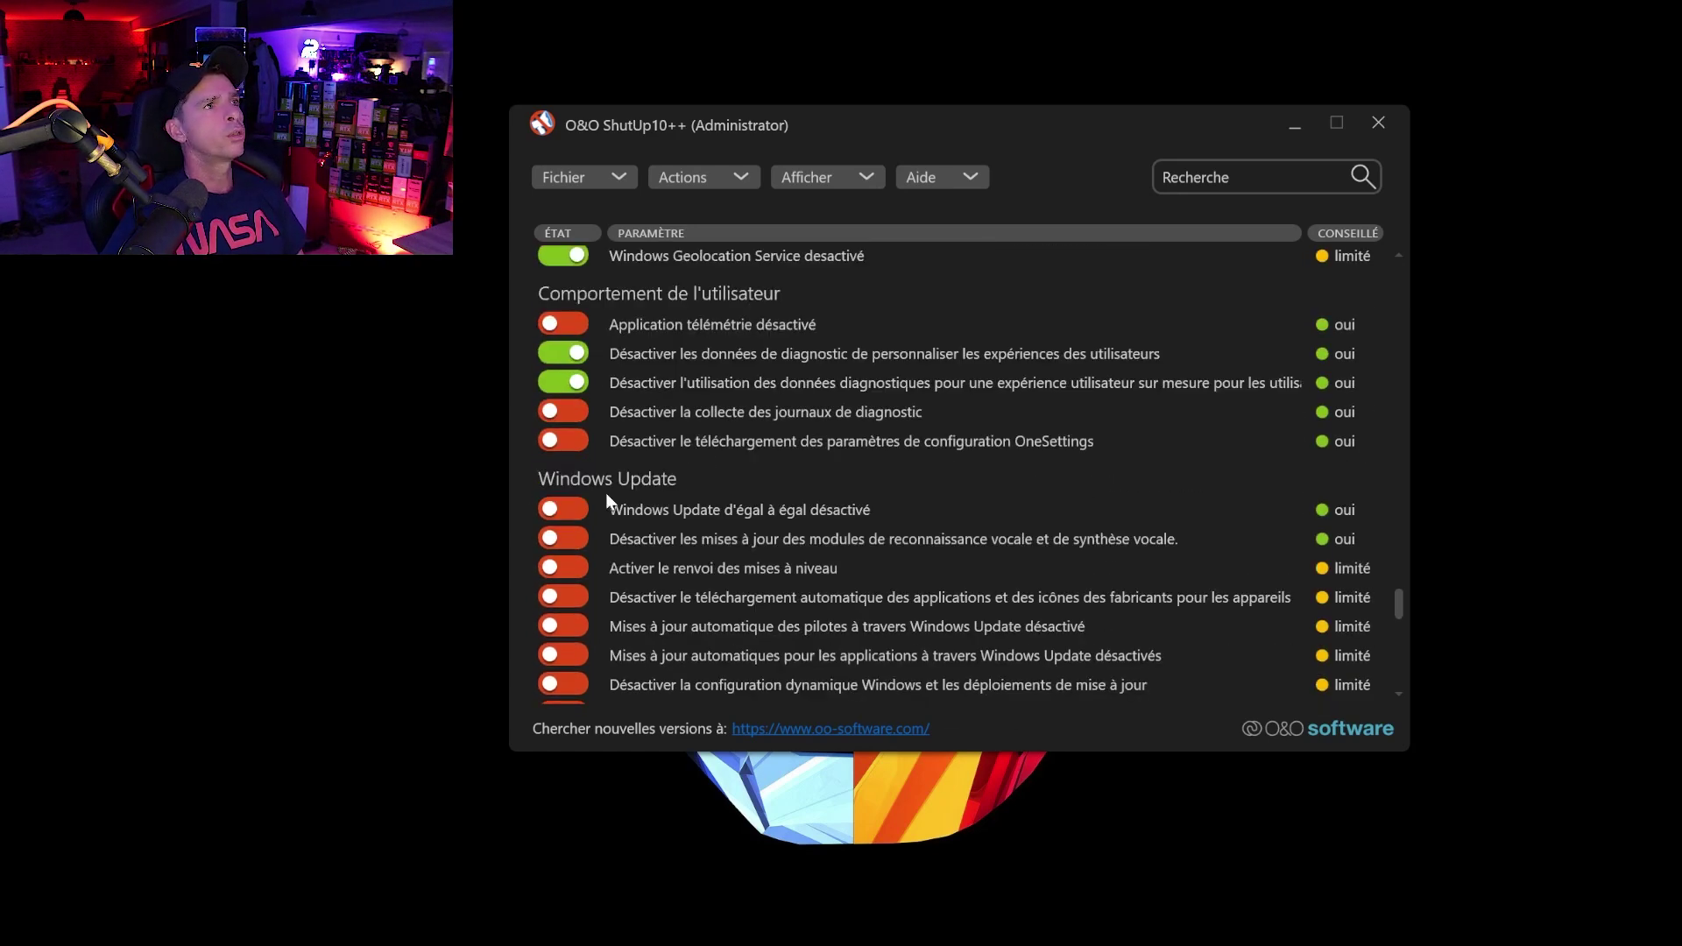
{"action": "scroll", "coordinate": [680, 484], "scroll_direction": "down", "scroll_amount": 4}
{"action": "scroll", "coordinate": [705, 465], "scroll_direction": "down", "scroll_amount": 3}
{"action": "scroll", "coordinate": [692, 473], "scroll_direction": "down", "scroll_amount": 1}
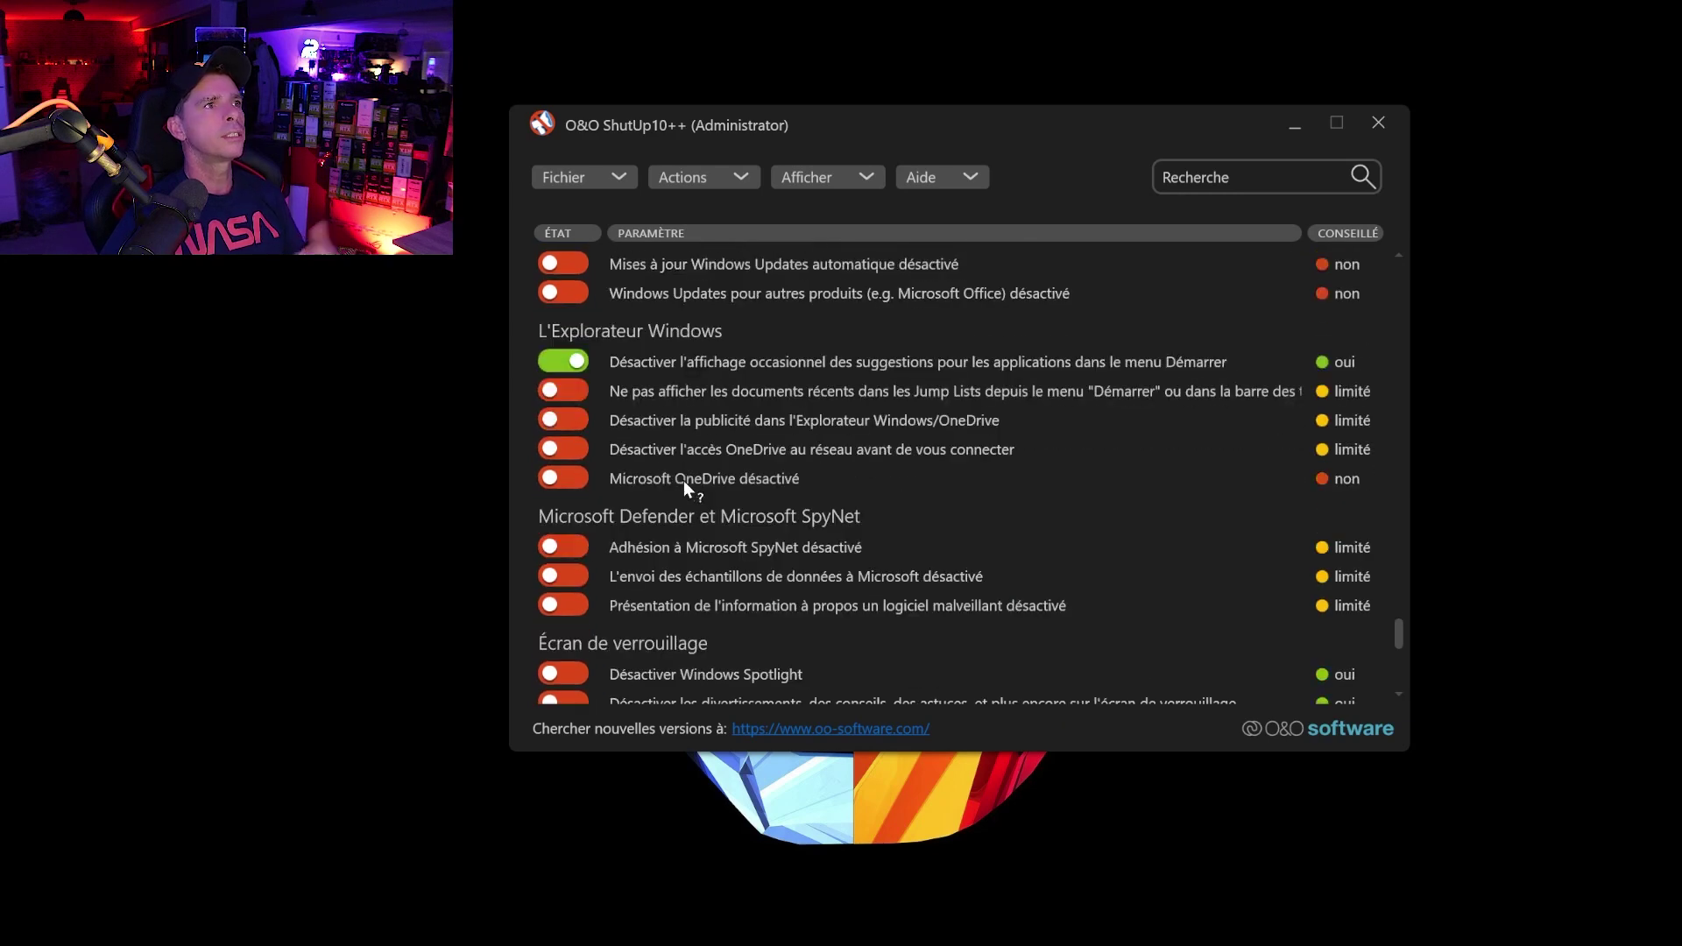
{"action": "scroll", "coordinate": [674, 526], "scroll_direction": "down", "scroll_amount": 1}
{"action": "scroll", "coordinate": [675, 526], "scroll_direction": "down", "scroll_amount": 3}
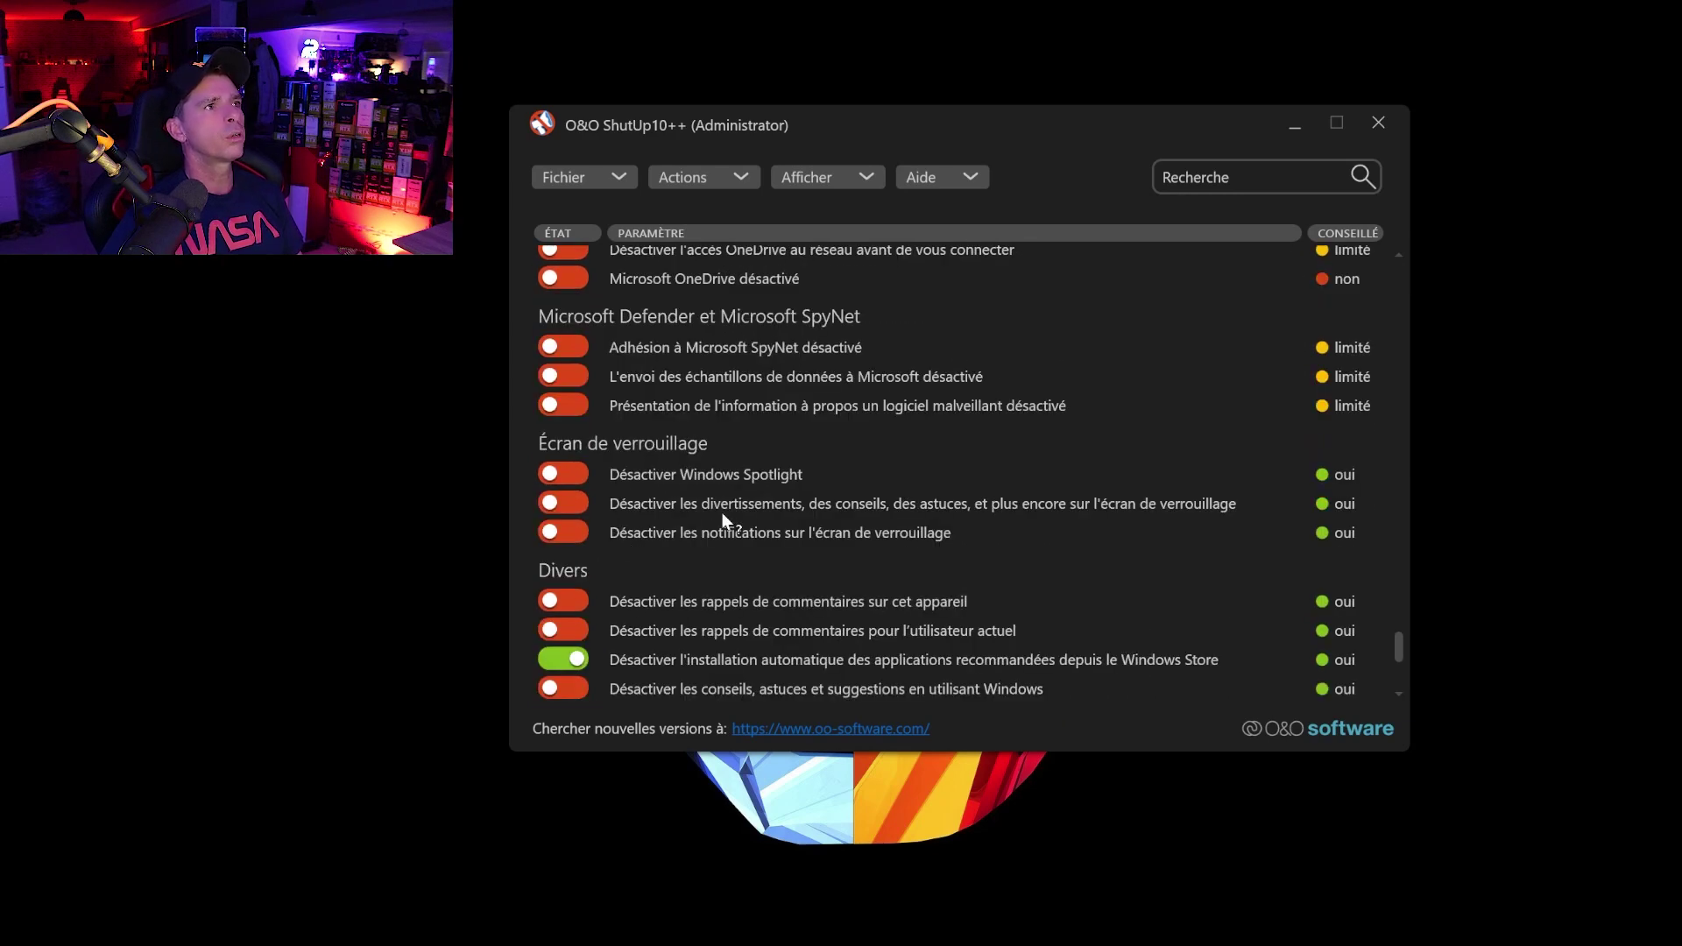
{"action": "scroll", "coordinate": [705, 482], "scroll_direction": "down", "scroll_amount": 2}
- Review the Cortana, Windows settings synchronization, Microsoft Office and Chromium-based Microsoft Edge privacy settings
{"action": "scroll", "coordinate": [709, 492], "scroll_direction": "up", "scroll_amount": 14}
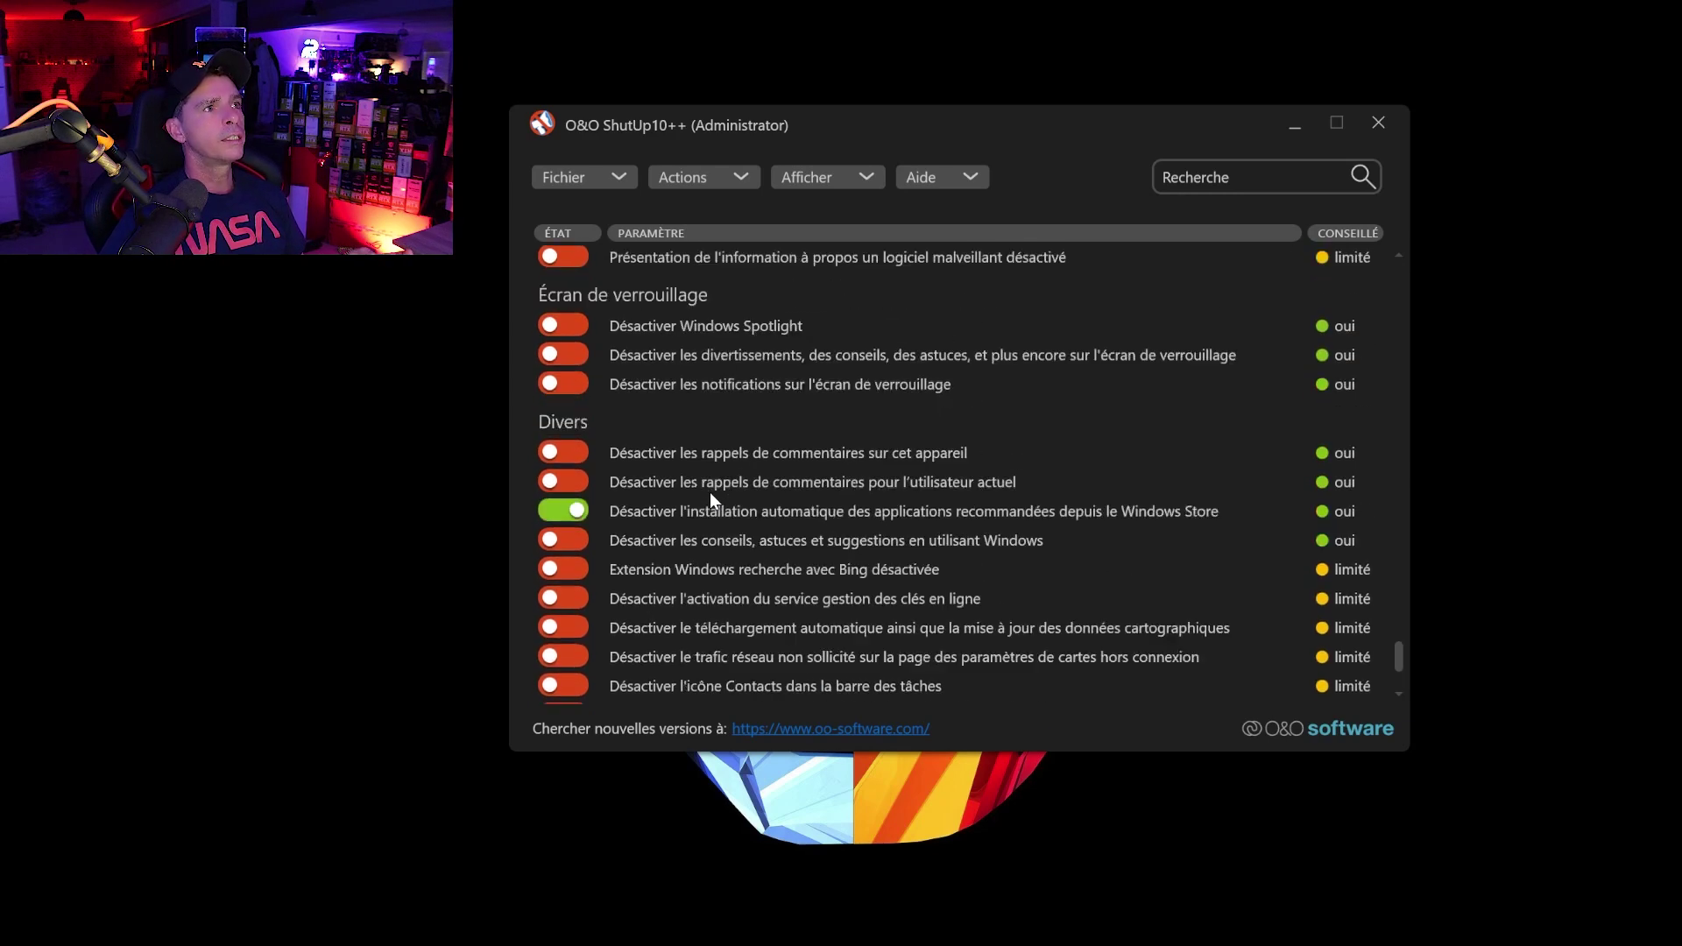
{"action": "scroll", "coordinate": [709, 493], "scroll_direction": "up", "scroll_amount": 3}
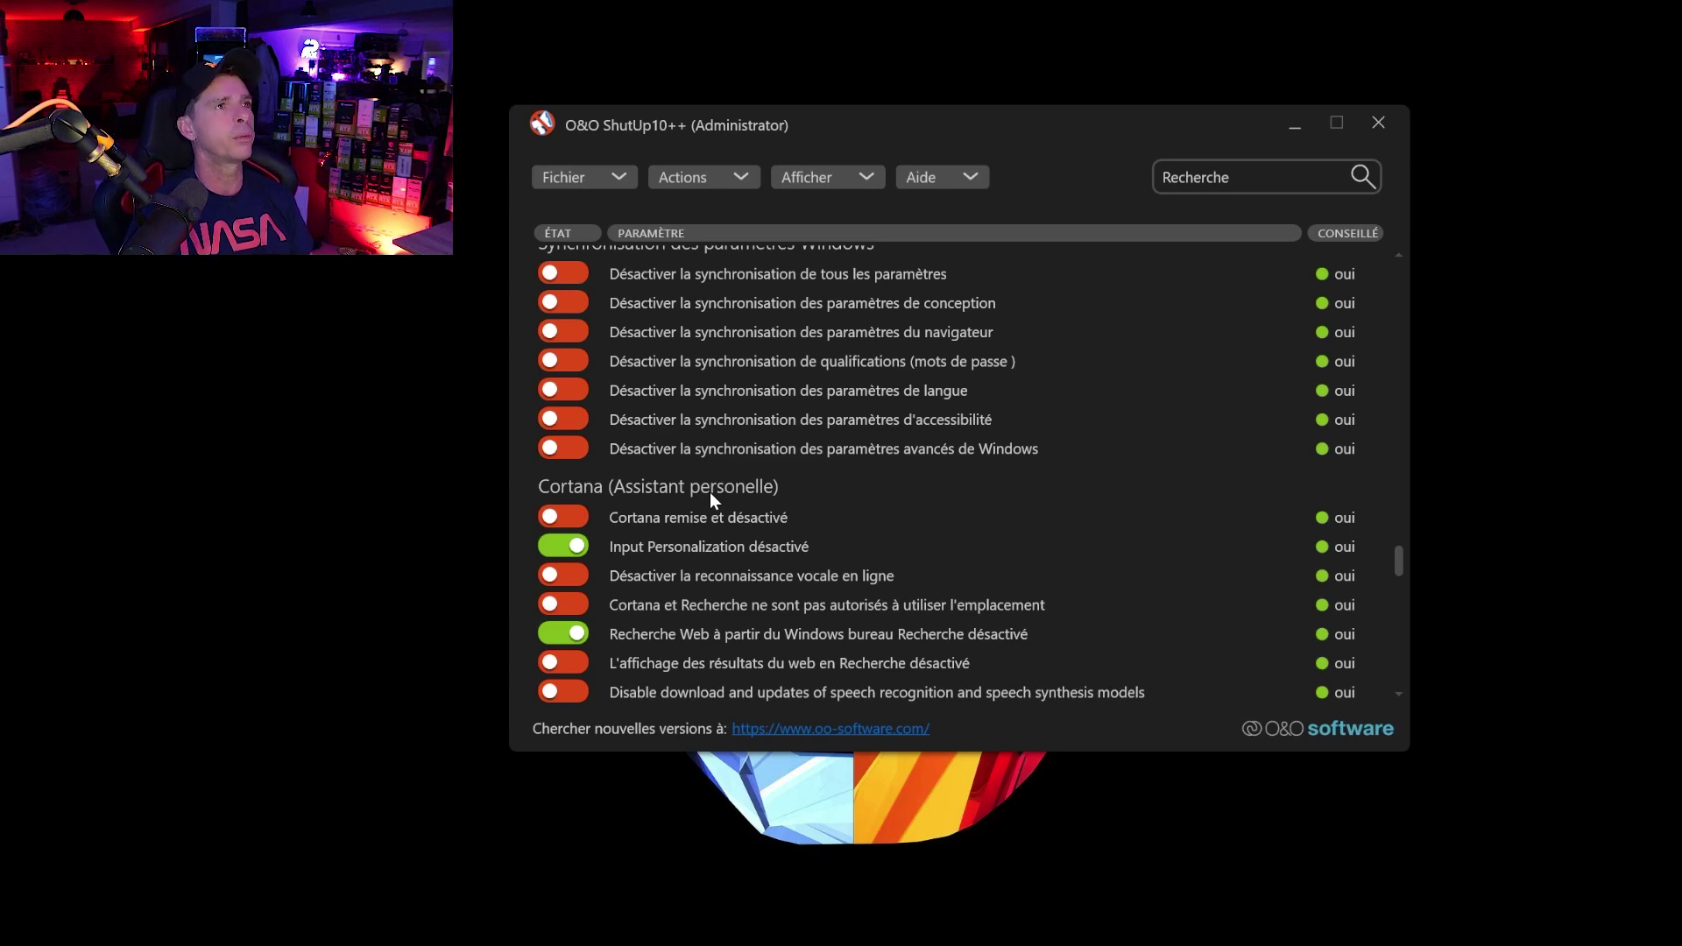
{"action": "scroll", "coordinate": [659, 401], "scroll_direction": "up", "scroll_amount": 3}
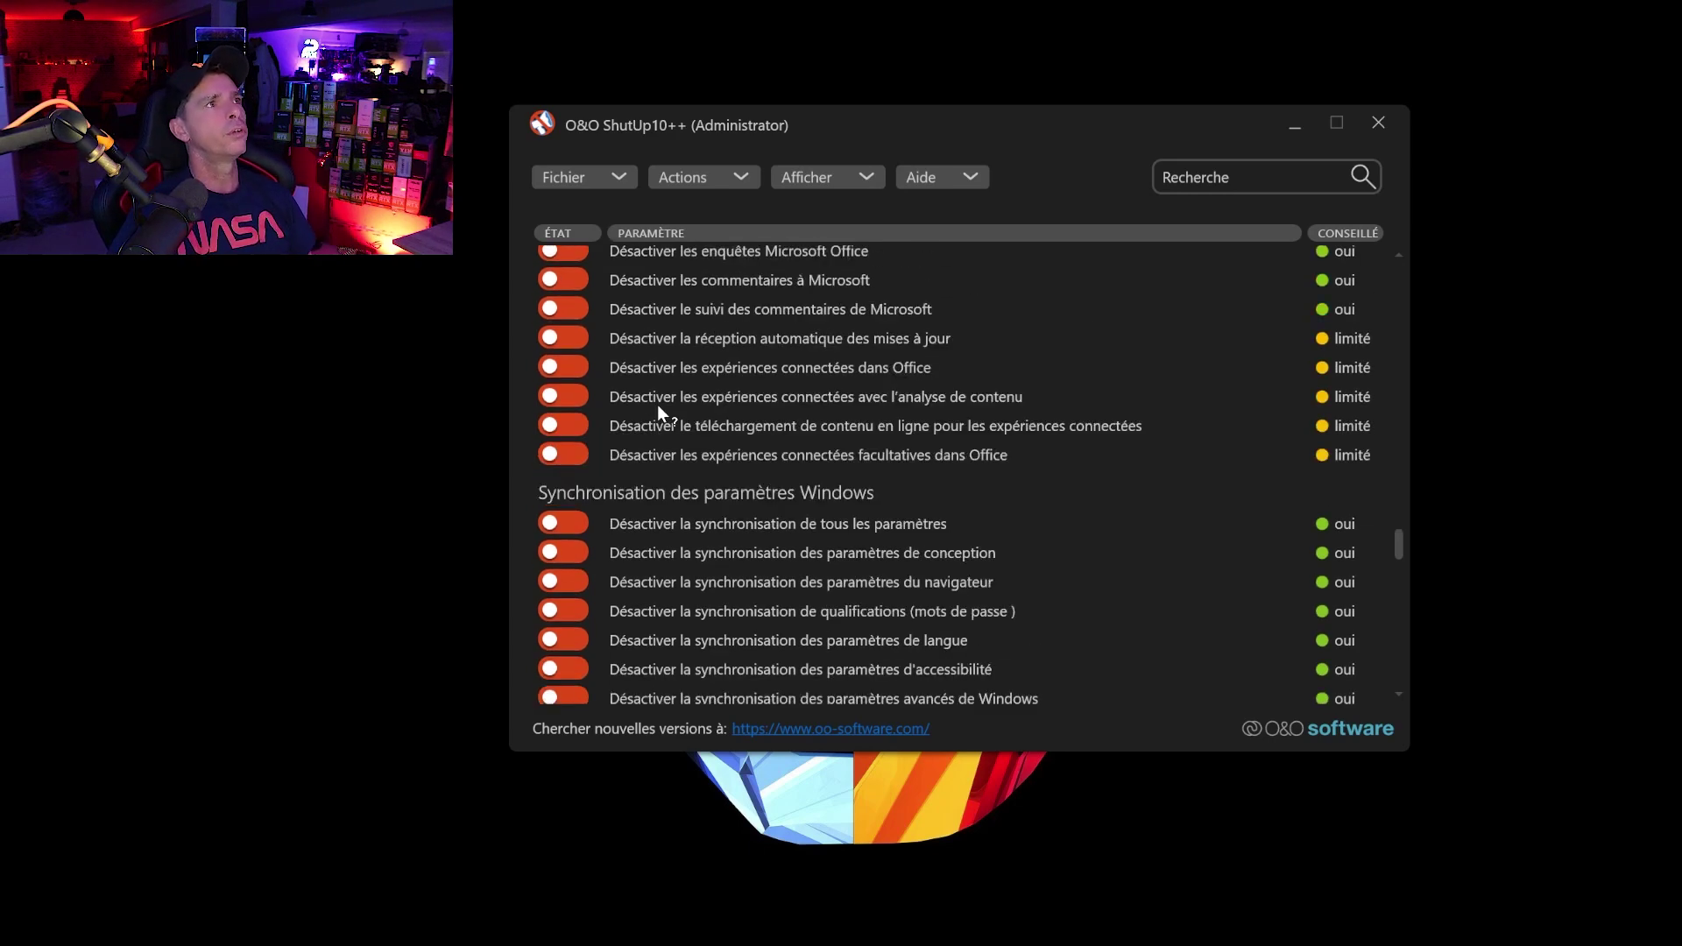
{"action": "scroll", "coordinate": [658, 405], "scroll_direction": "up", "scroll_amount": 12}
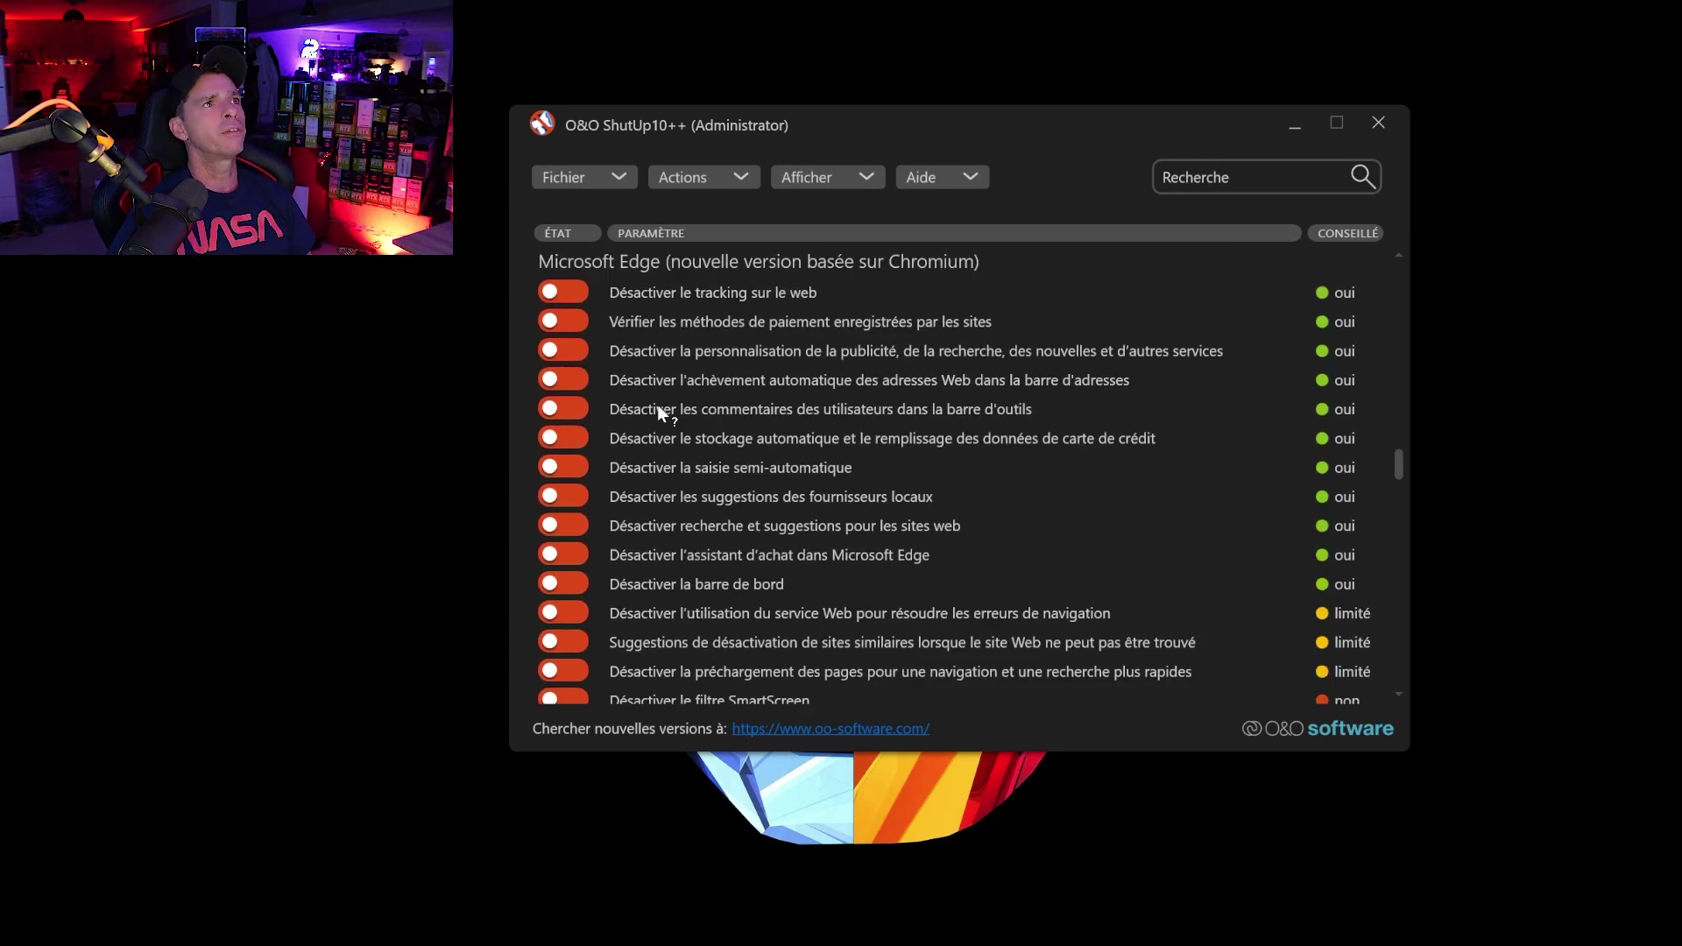
{"action": "scroll", "coordinate": [657, 404], "scroll_direction": "up", "scroll_amount": 5}
{"action": "scroll", "coordinate": [657, 403], "scroll_direction": "down", "scroll_amount": 6}
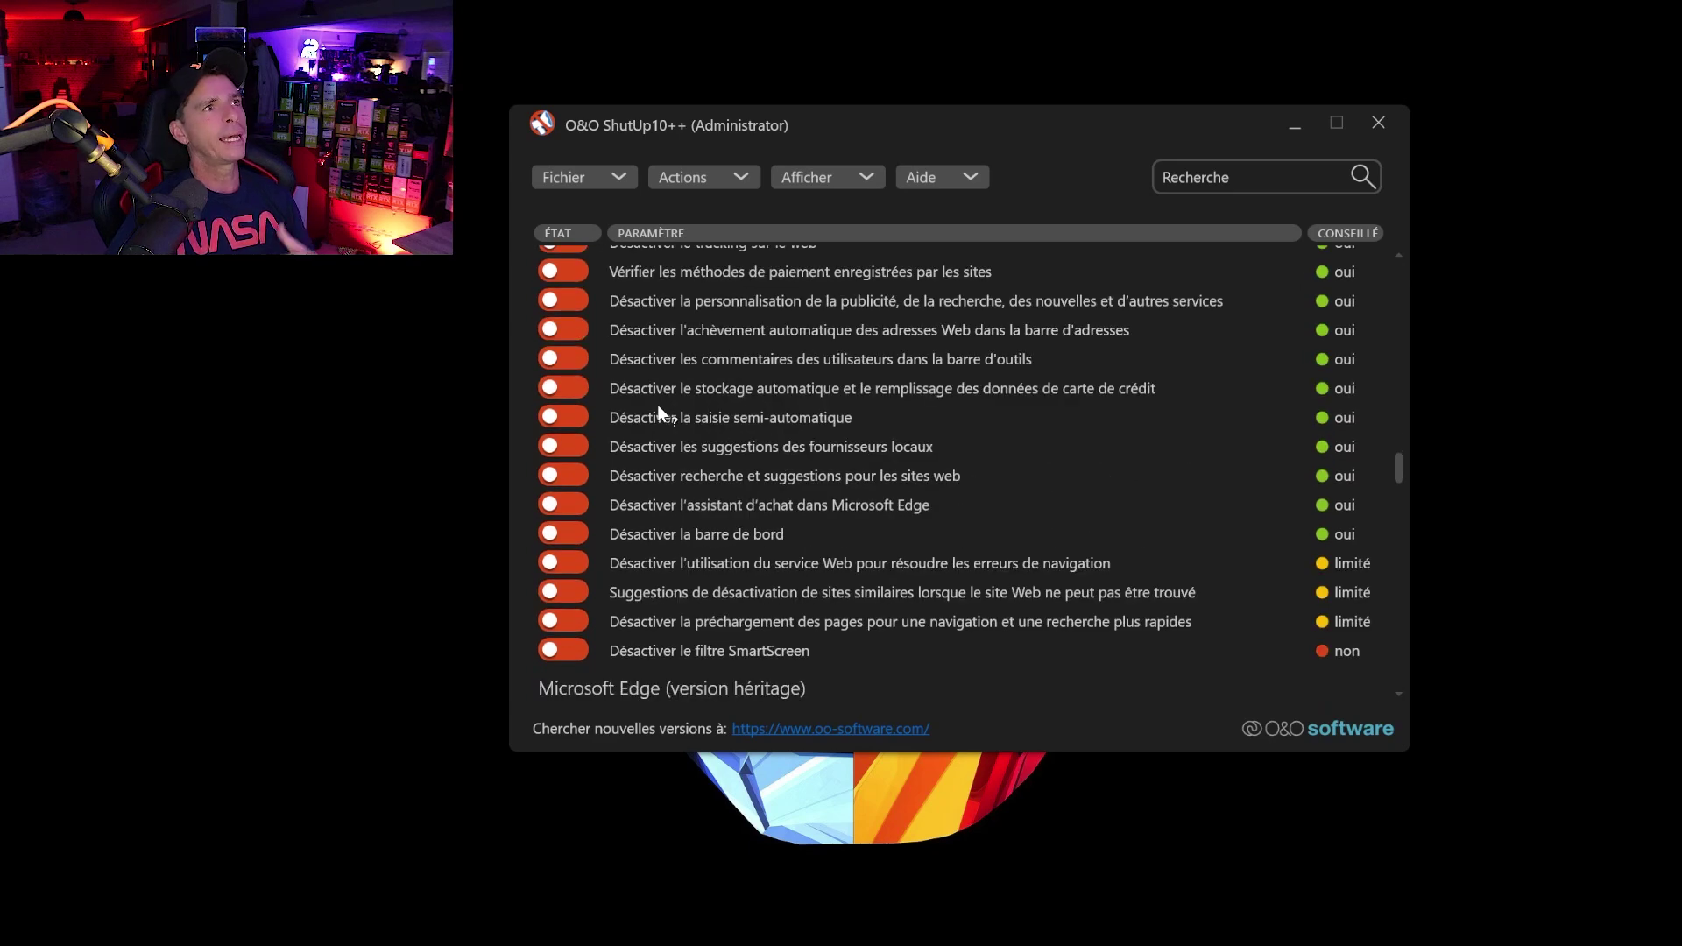
{"action": "scroll", "coordinate": [657, 403], "scroll_direction": "down", "scroll_amount": 10}
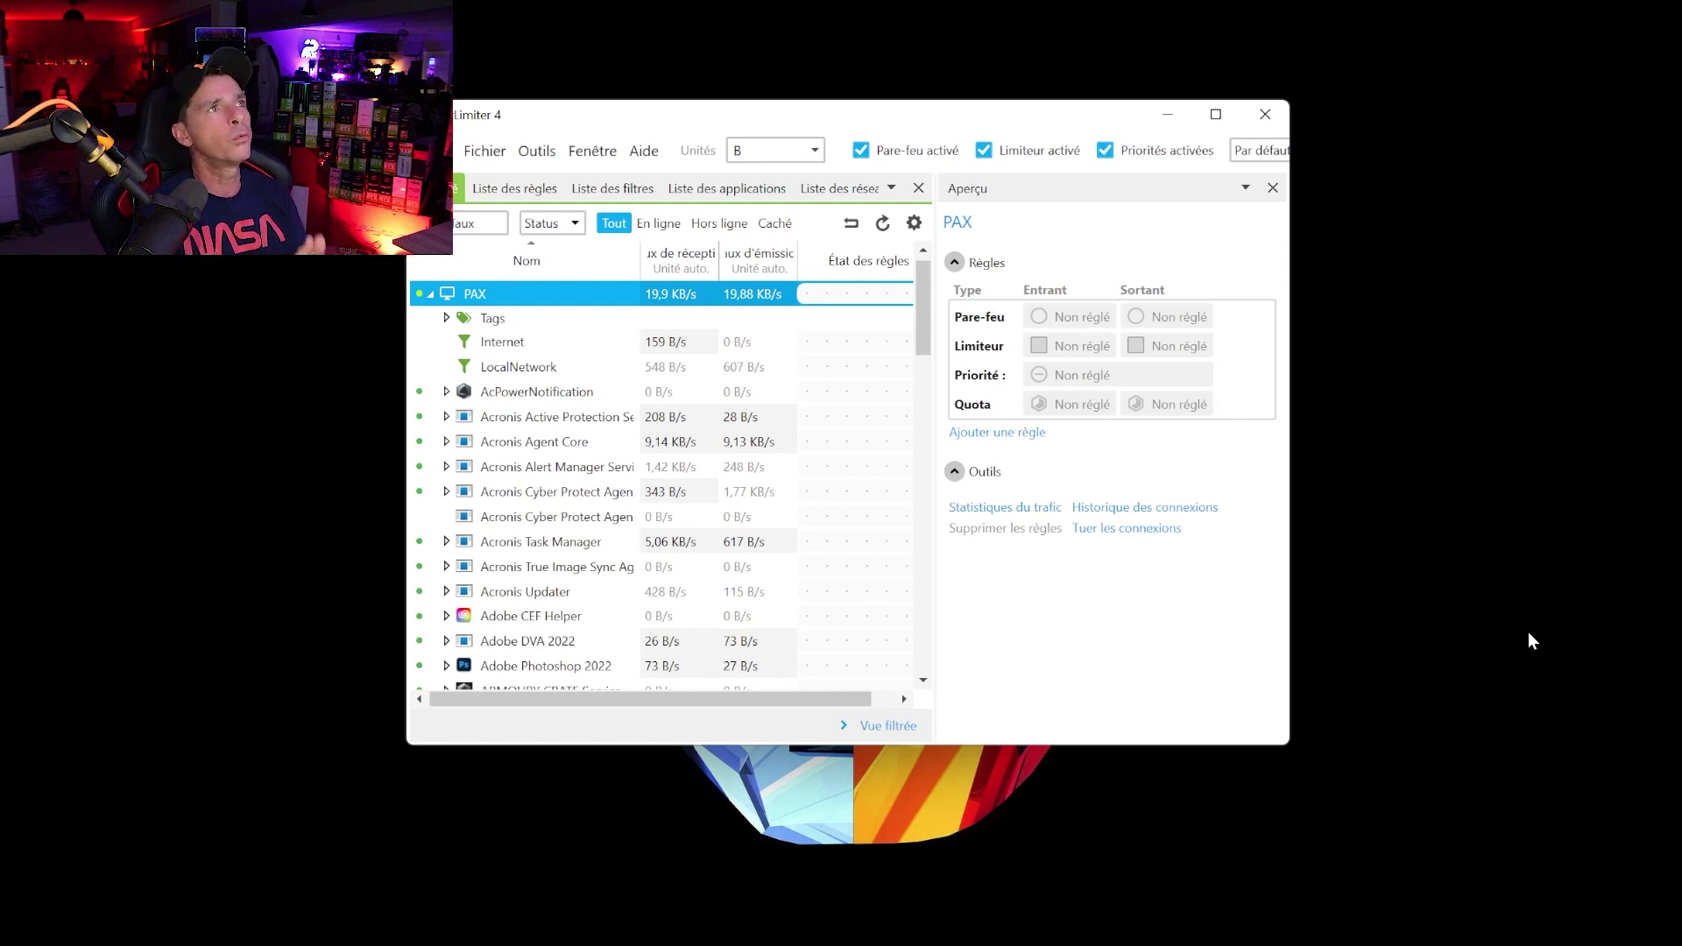
- In NetLimiter 4, examine the per-application traffic list and the details of Acronis Agent Core, Client DNS and Acronis Alert Manager
{"action": "scroll", "coordinate": [578, 420], "scroll_direction": "down", "scroll_amount": 6}
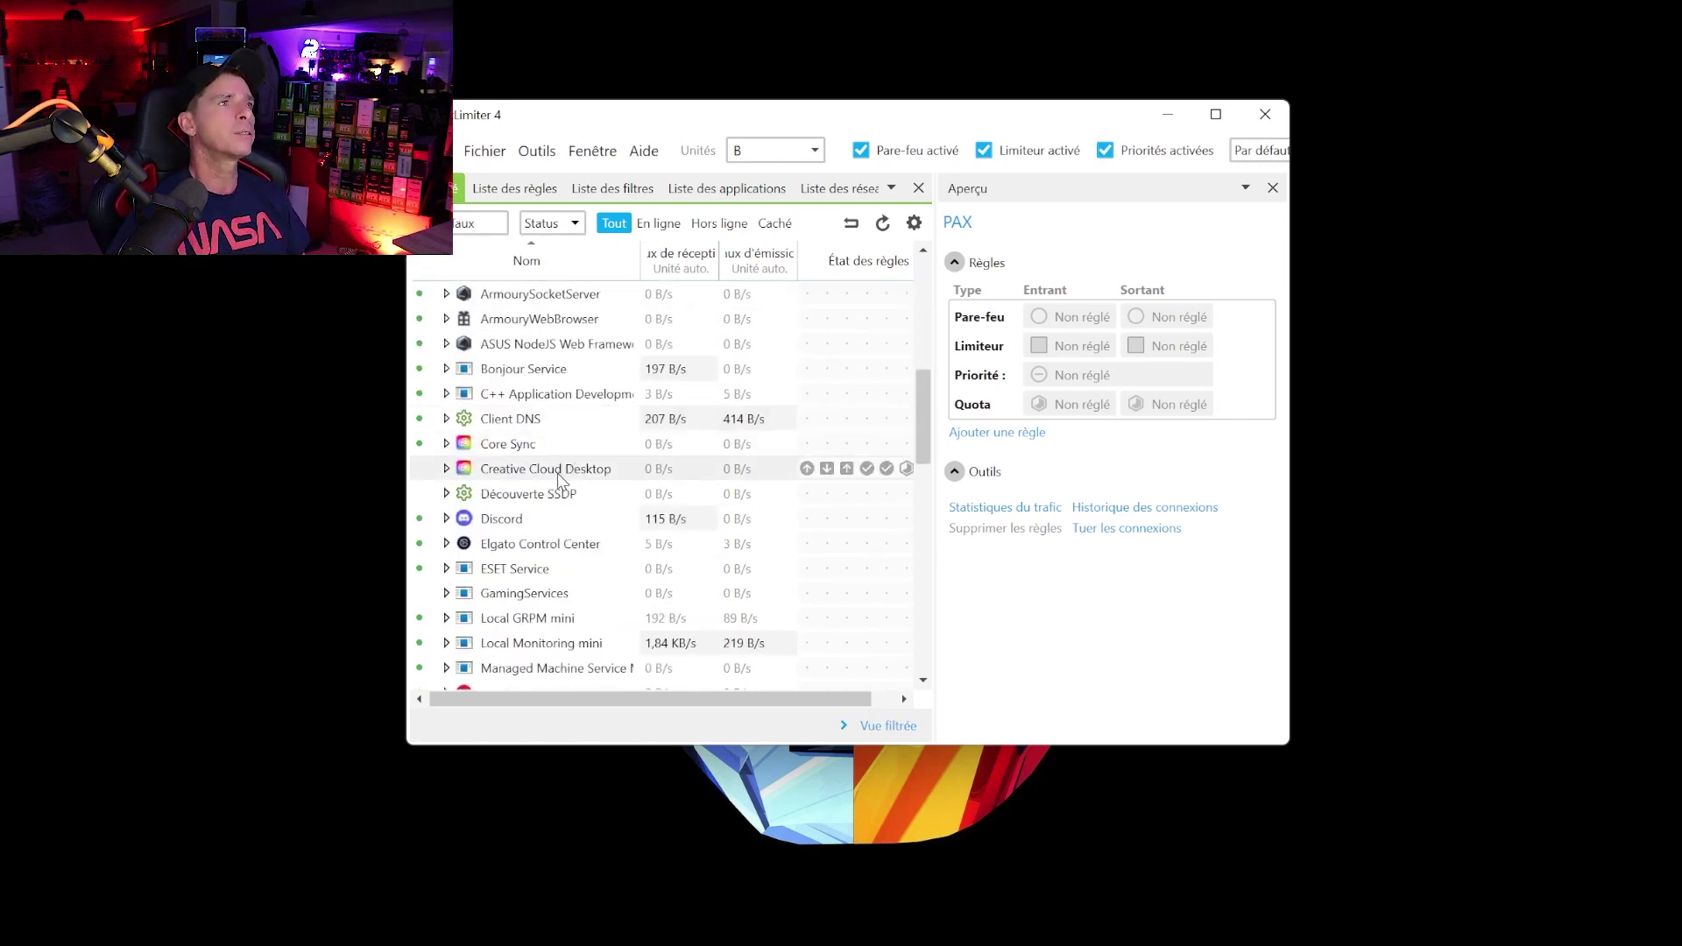
{"action": "scroll", "coordinate": [558, 479], "scroll_direction": "up", "scroll_amount": 6}
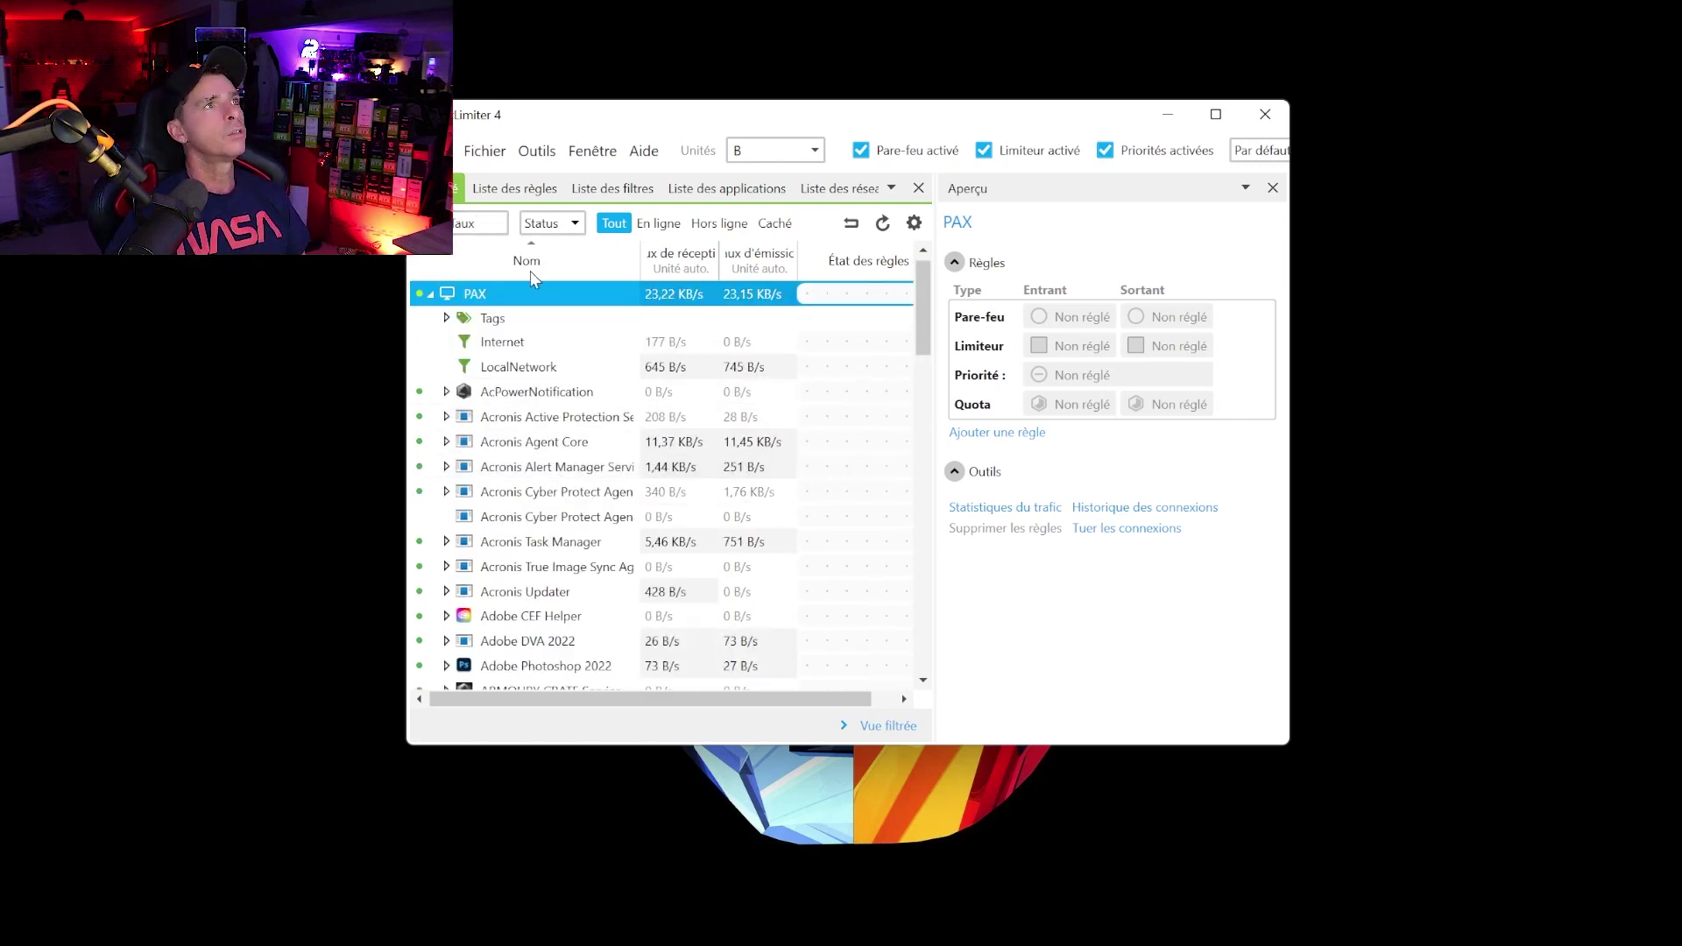
{"action": "left_click", "coordinate": [498, 443]}
{"action": "scroll", "coordinate": [517, 553], "scroll_direction": "down", "scroll_amount": 4}
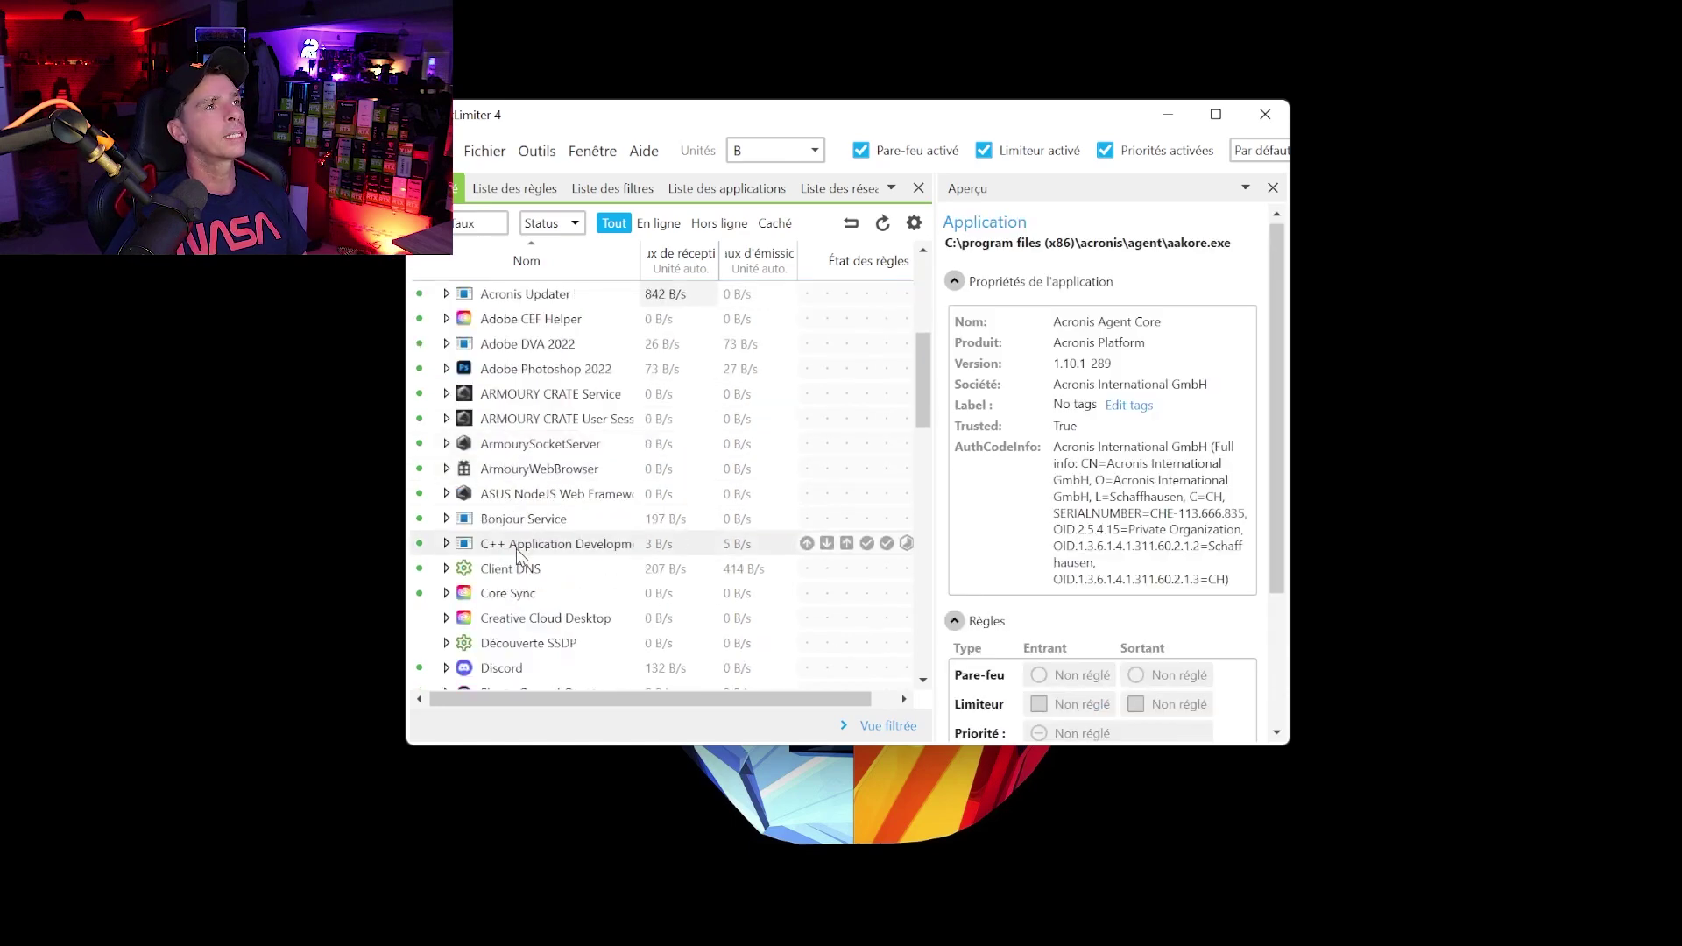
{"action": "left_click", "coordinate": [516, 565]}
{"action": "scroll", "coordinate": [516, 565], "scroll_direction": "down", "scroll_amount": 4}
{"action": "scroll", "coordinate": [516, 566], "scroll_direction": "up", "scroll_amount": 8}
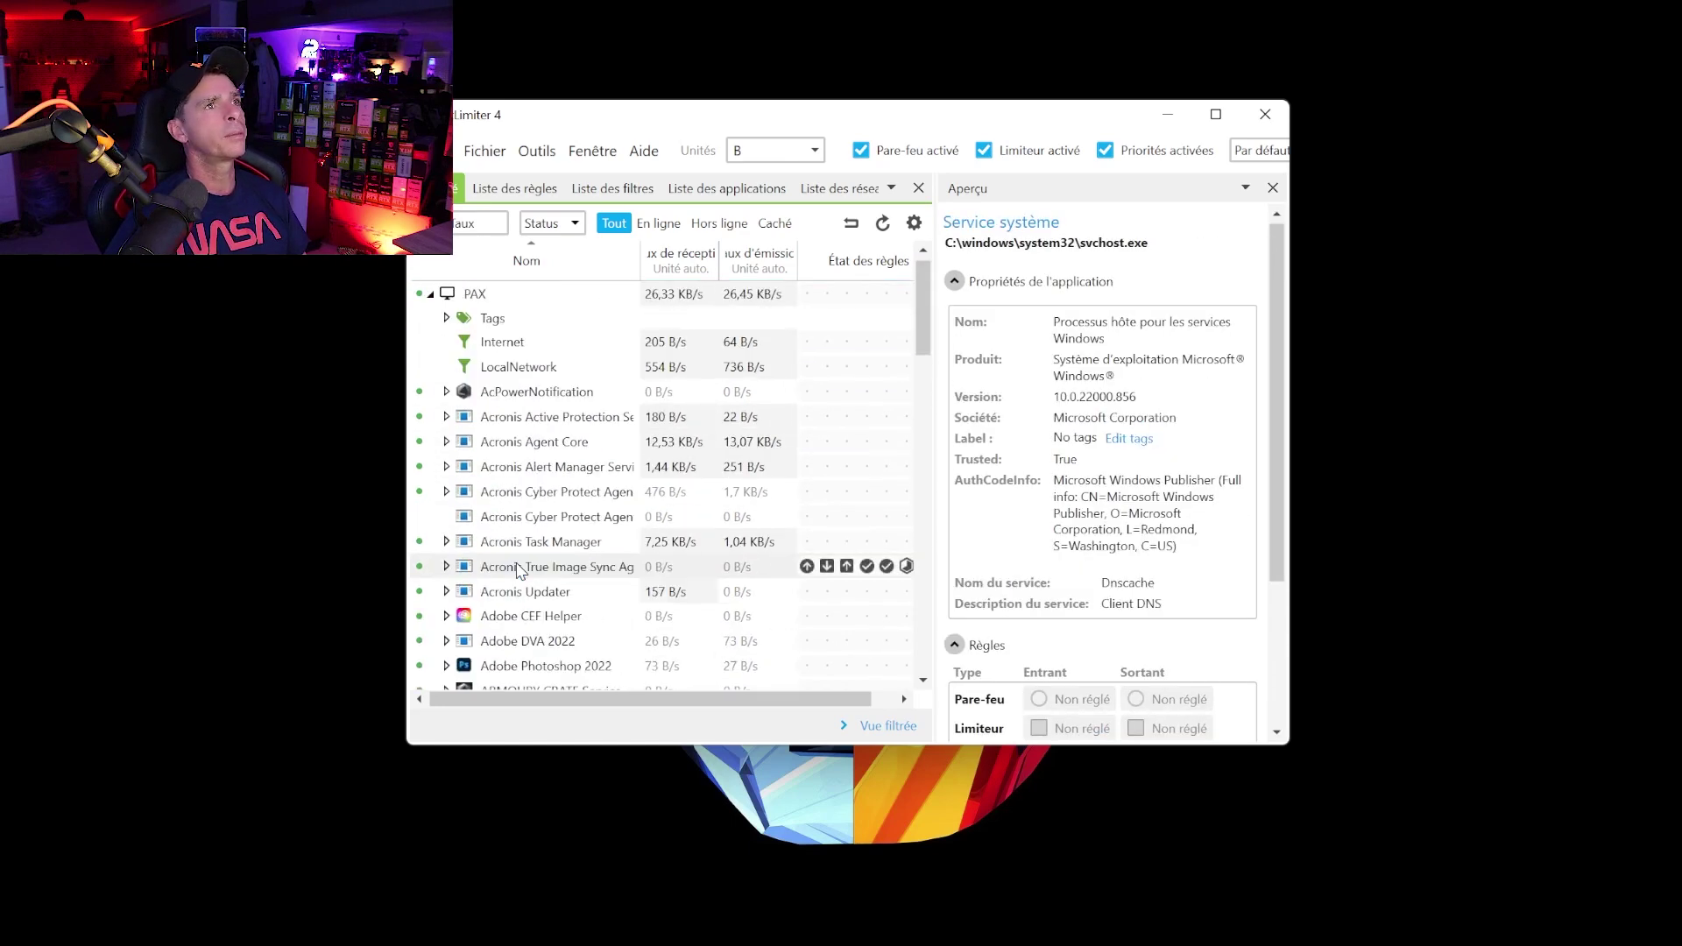
{"action": "left_click", "coordinate": [524, 467]}
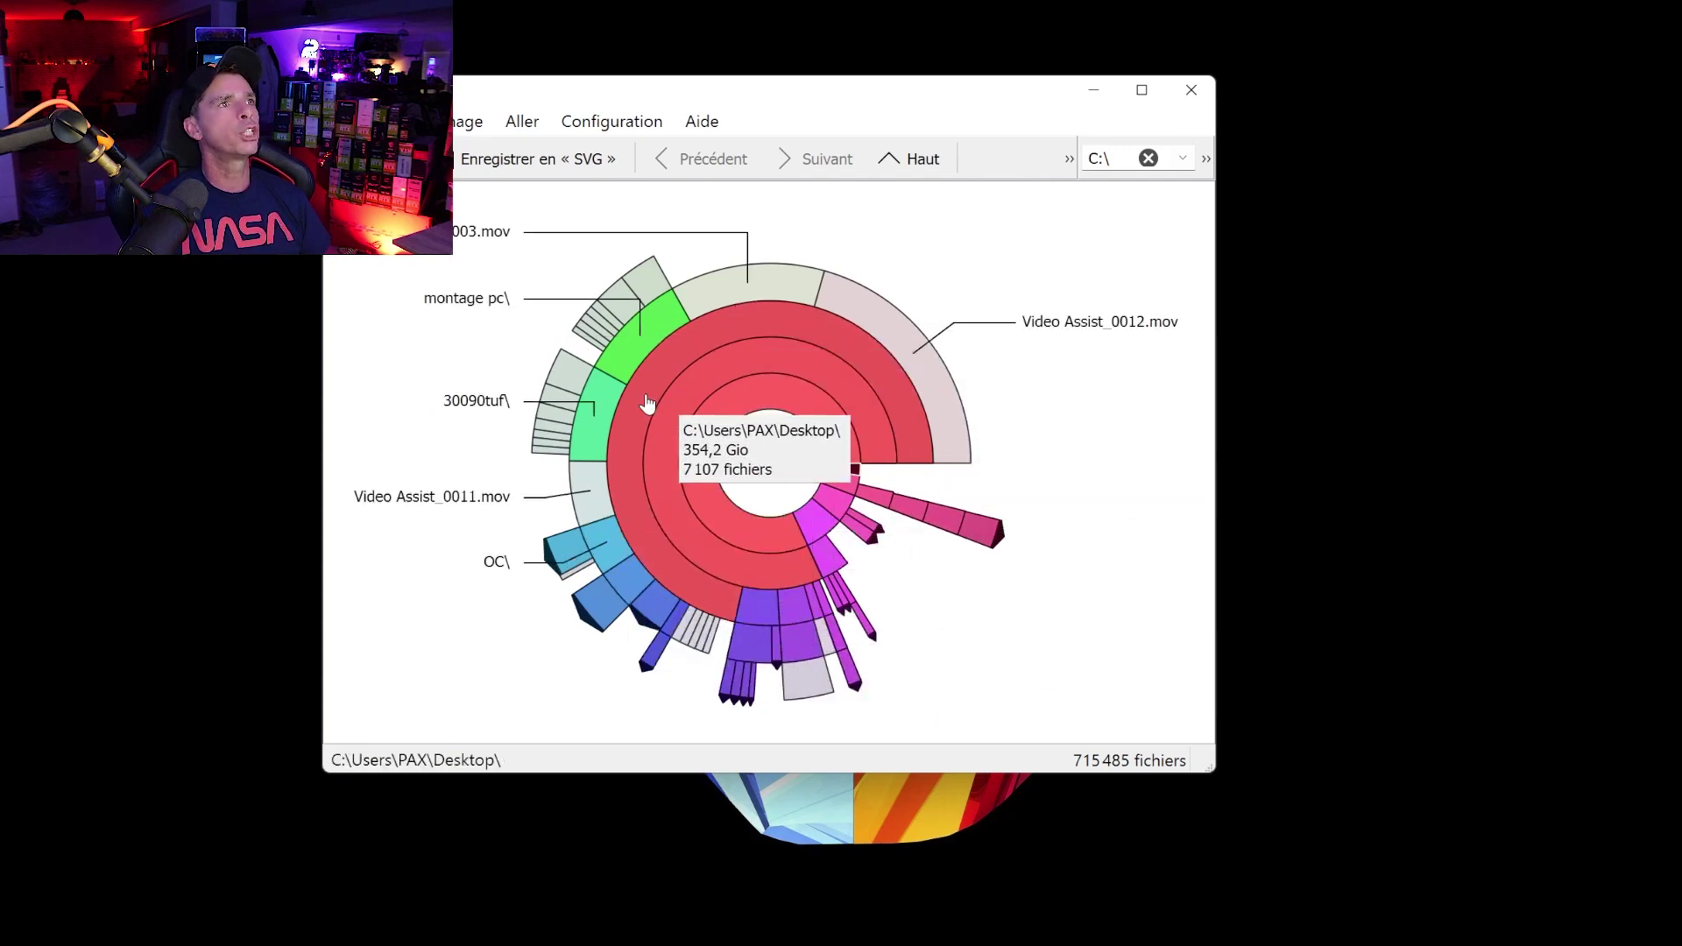
- Inspect the 30090tuf folder in the disk usage chart, move the media preview window aside, and return to the Desktop level
{"action": "left_click", "coordinate": [583, 418]}
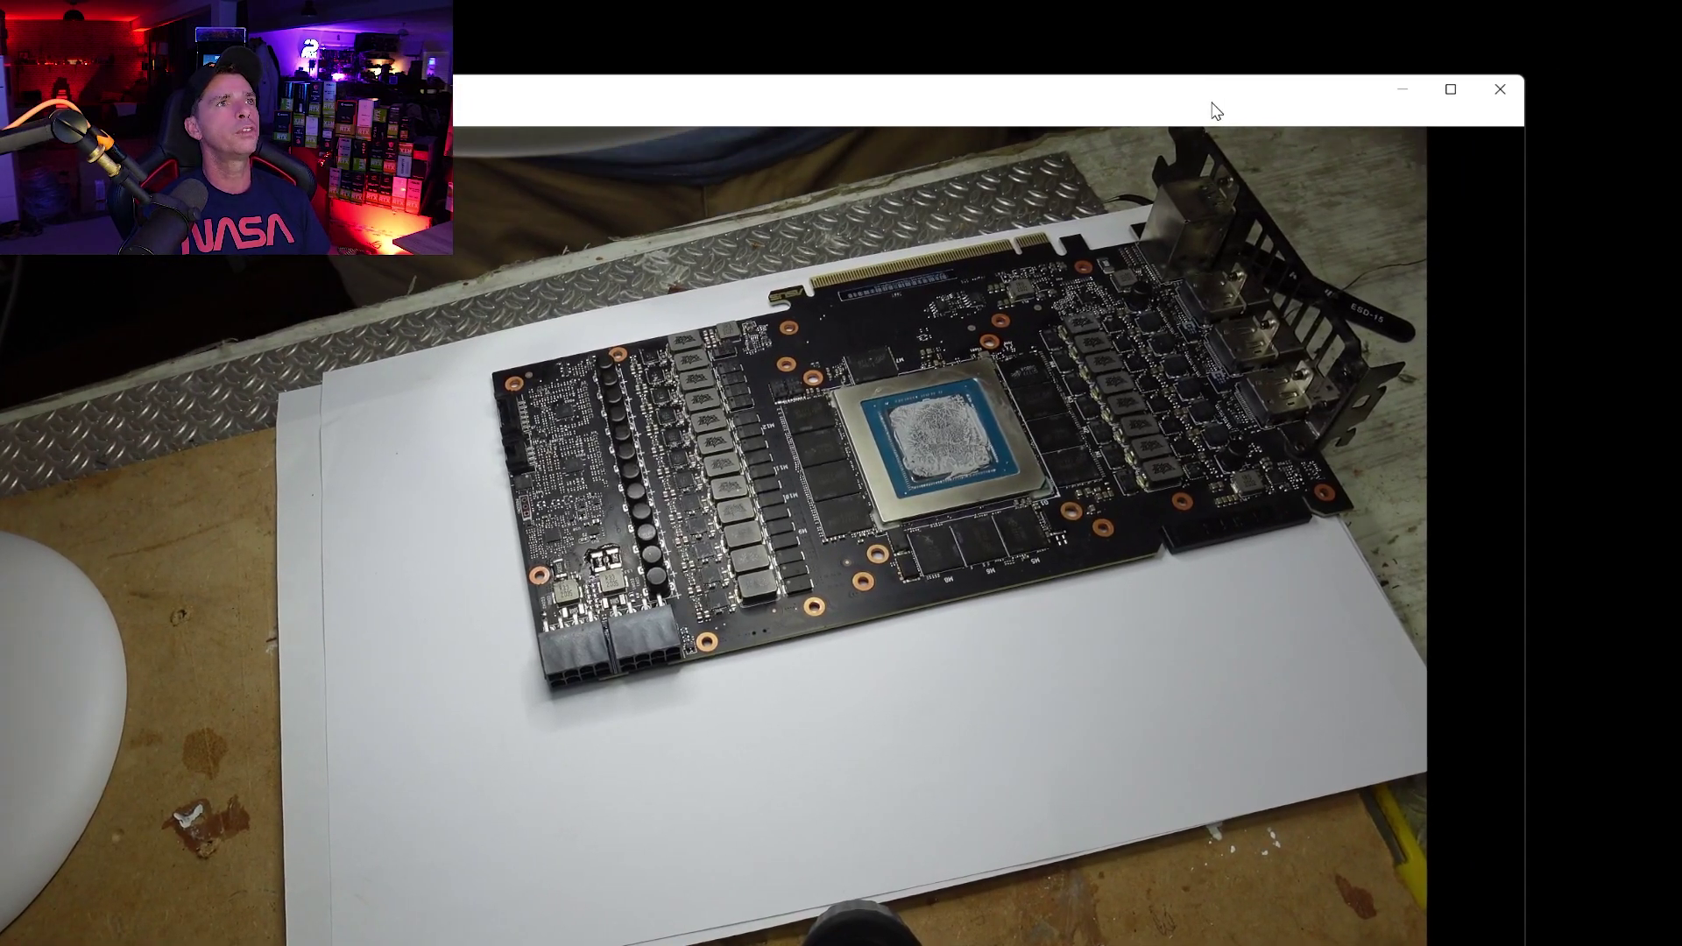
{"action": "left_click_drag", "start_coordinate": [1216, 111], "coordinate": [1208, 175]}
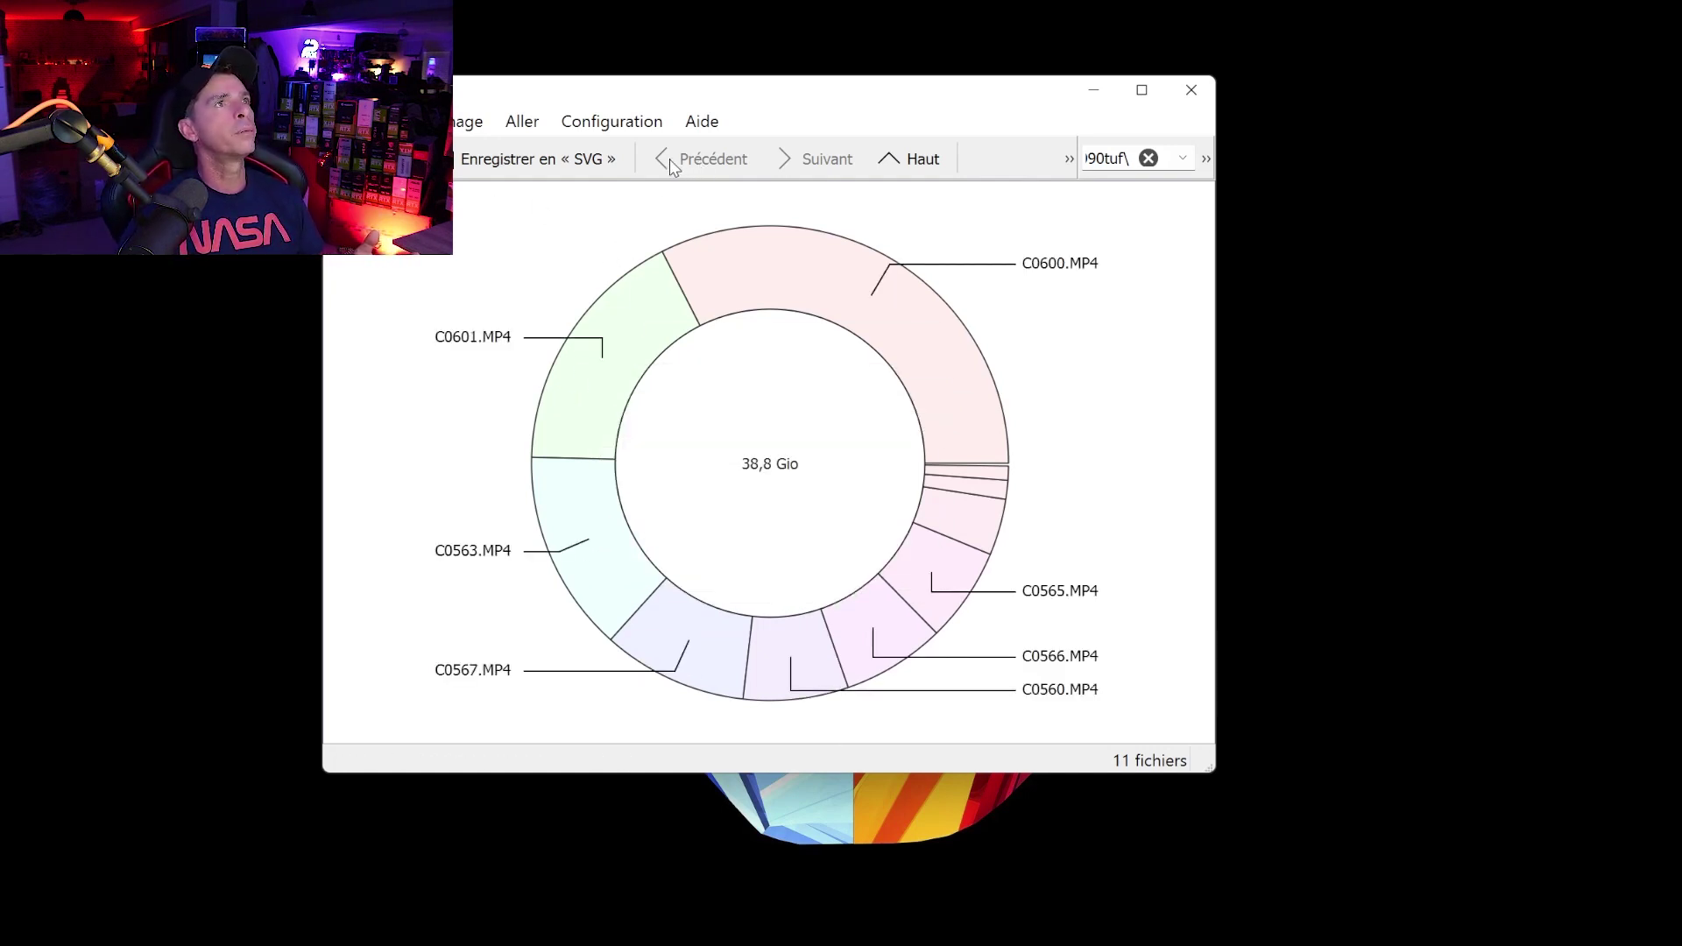
{"action": "left_click", "coordinate": [920, 161]}
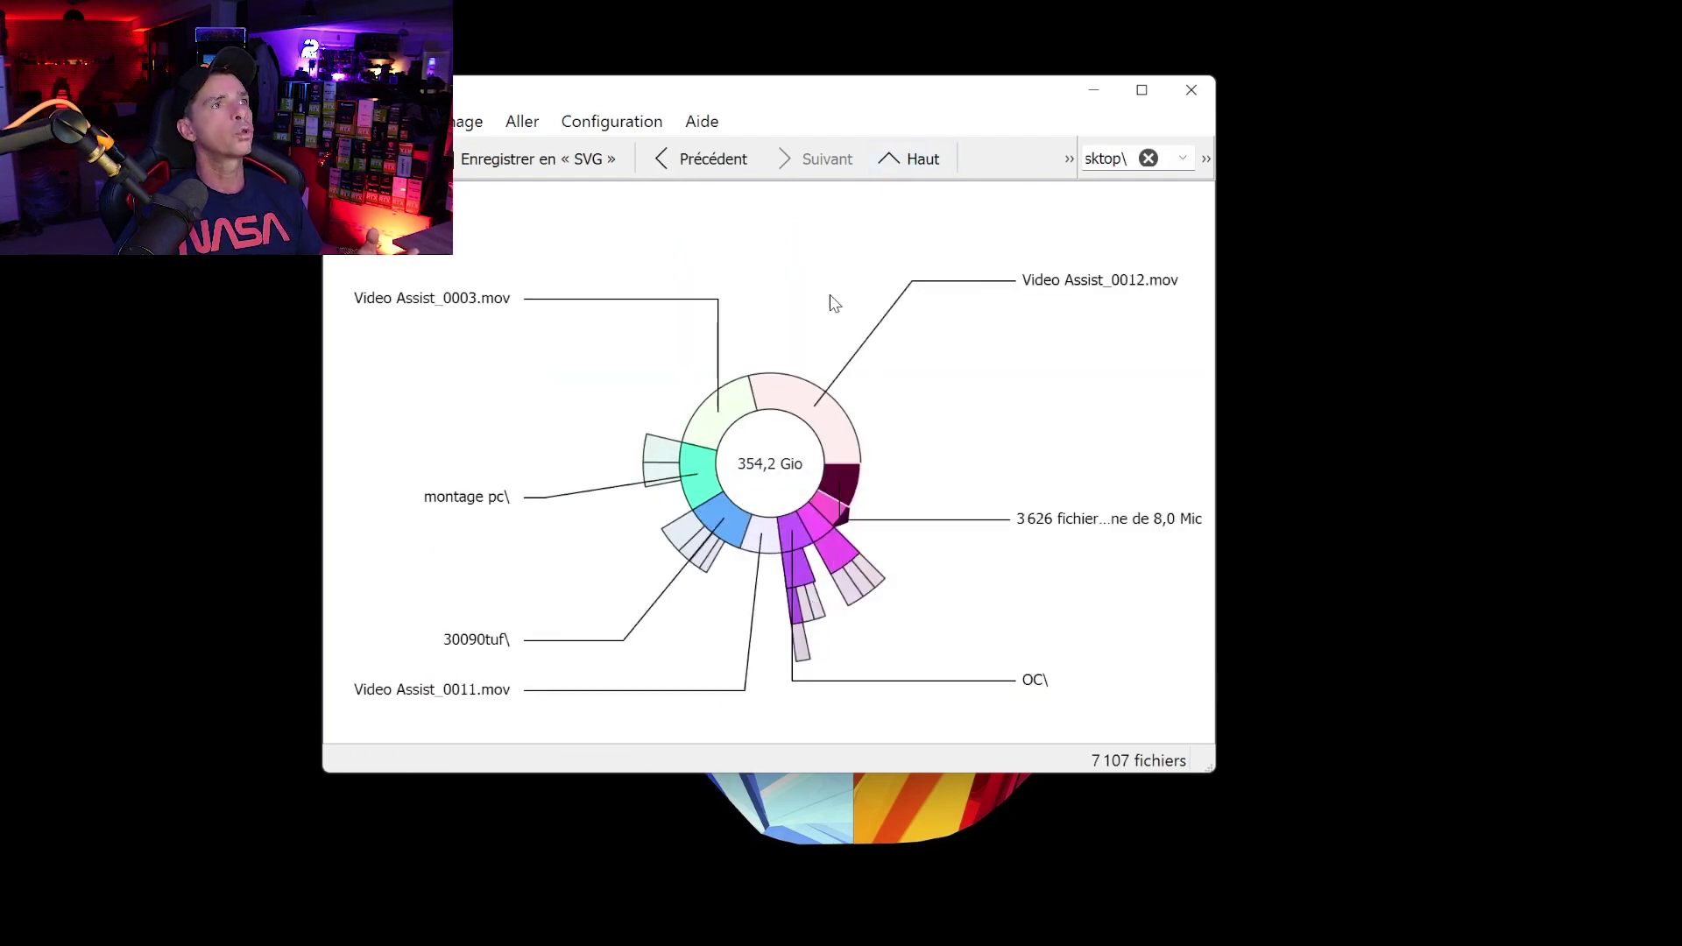
- Browse the disk usage chart from the Users level through Desktop into the Copie folder, moving the VLC preview window away
{"action": "left_click", "coordinate": [887, 160]}
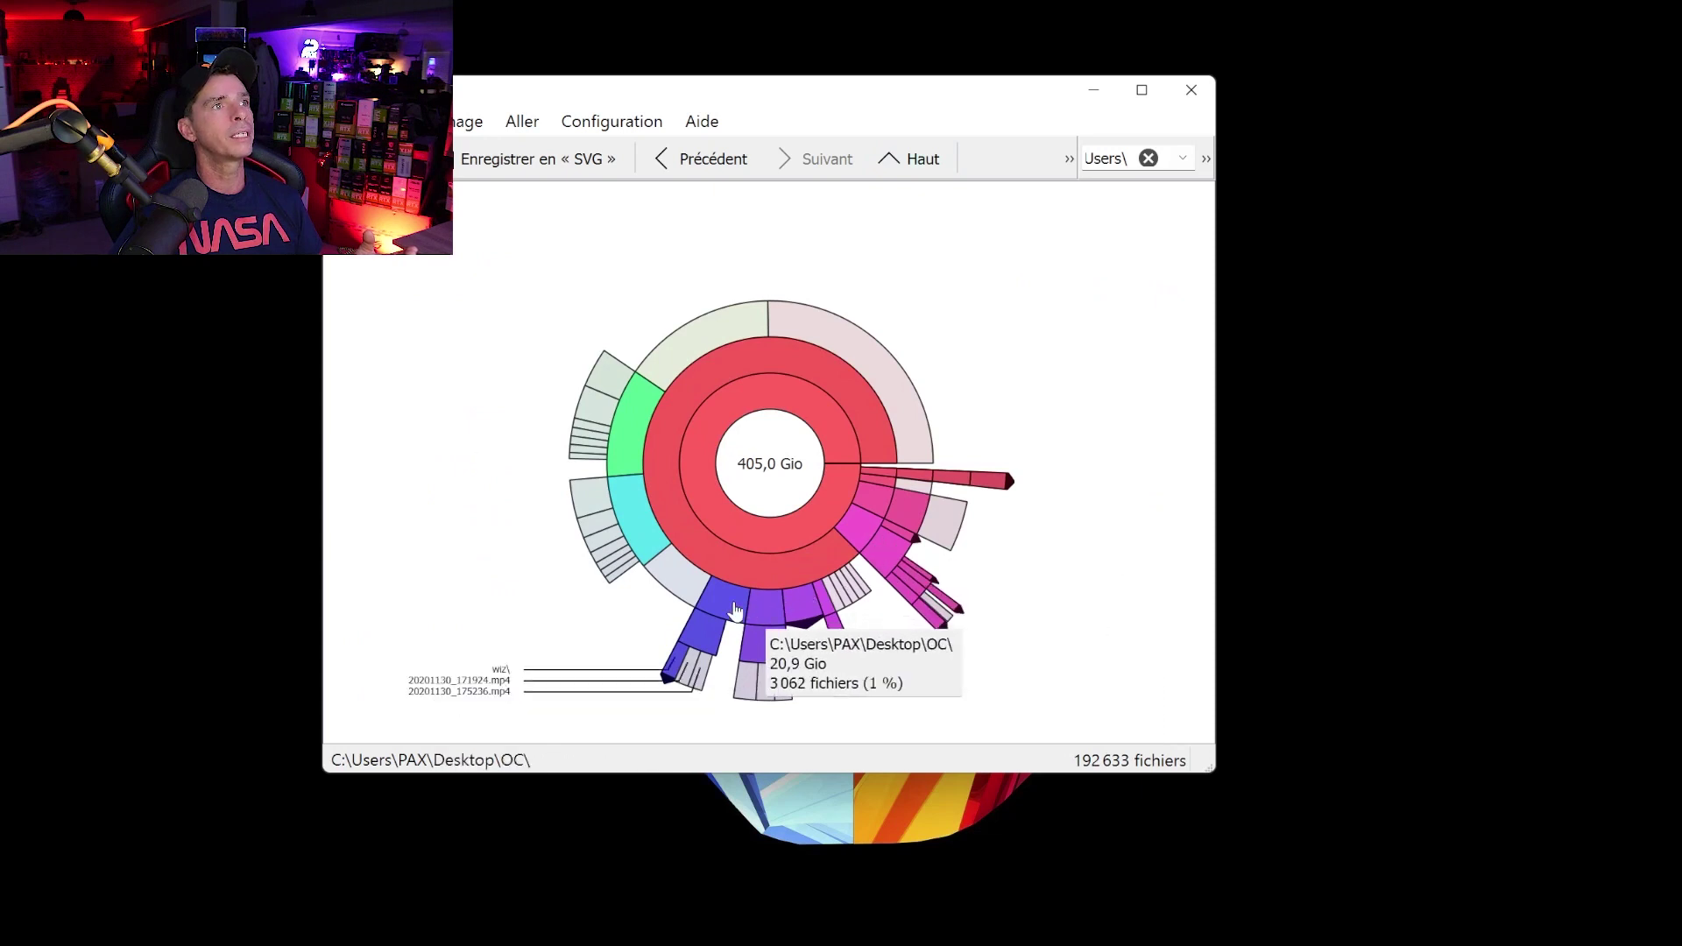
{"action": "left_click", "coordinate": [767, 572]}
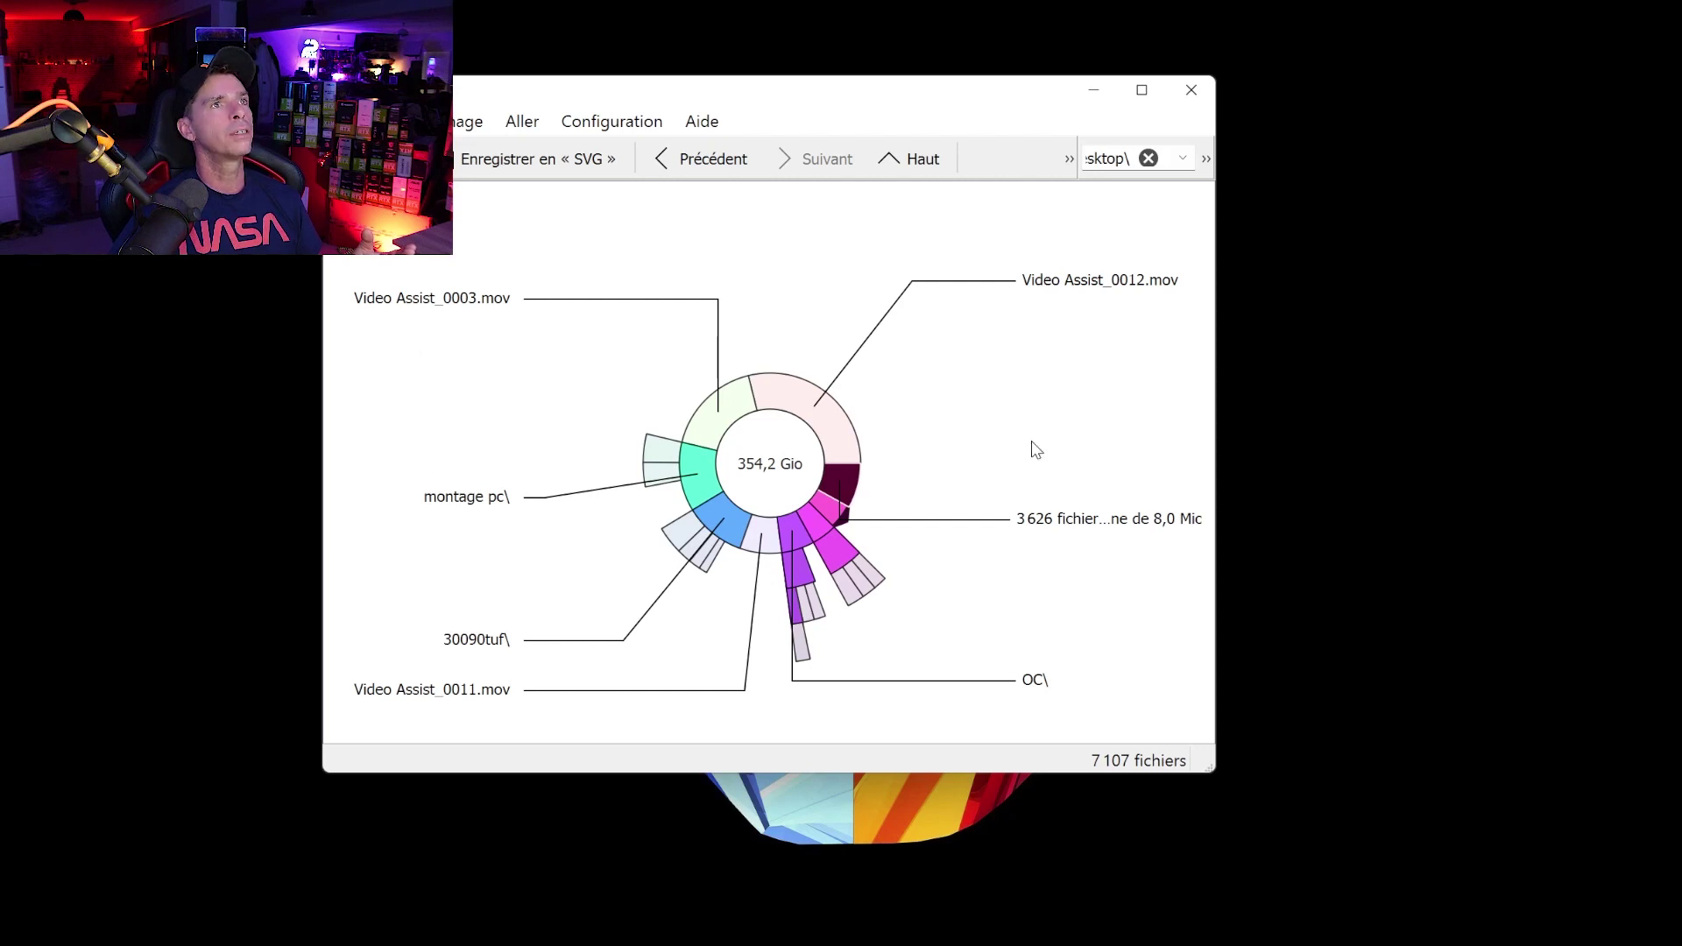
{"action": "left_click", "coordinate": [805, 530]}
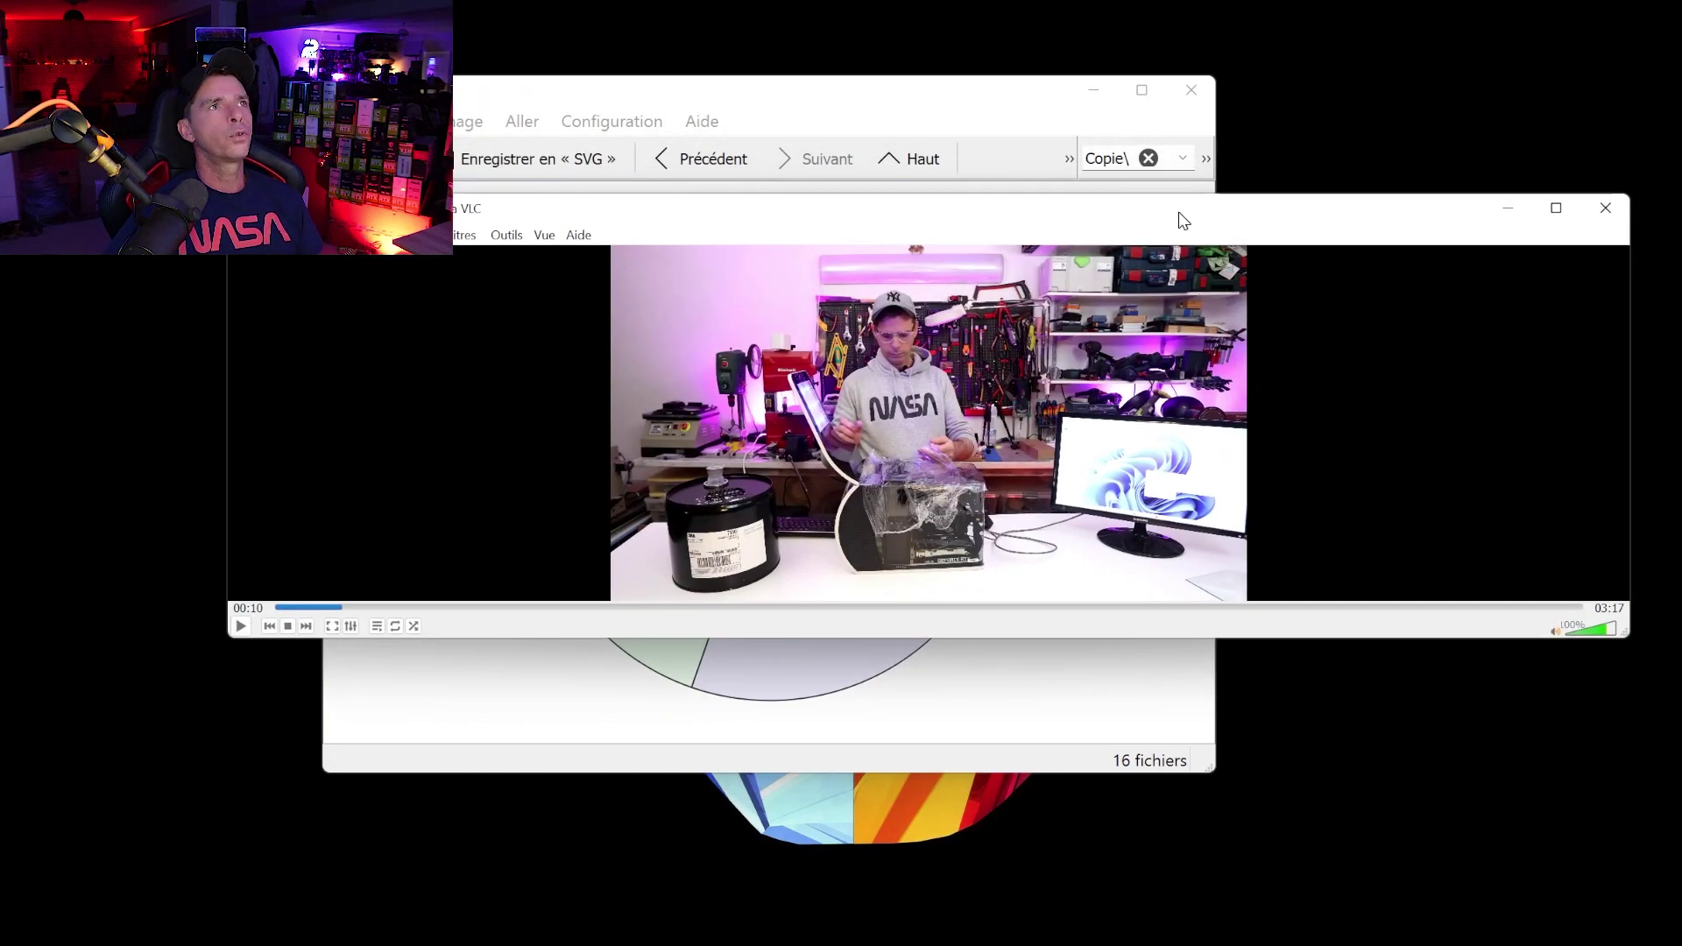
{"action": "left_click_drag", "start_coordinate": [1176, 218], "coordinate": [1126, 945]}
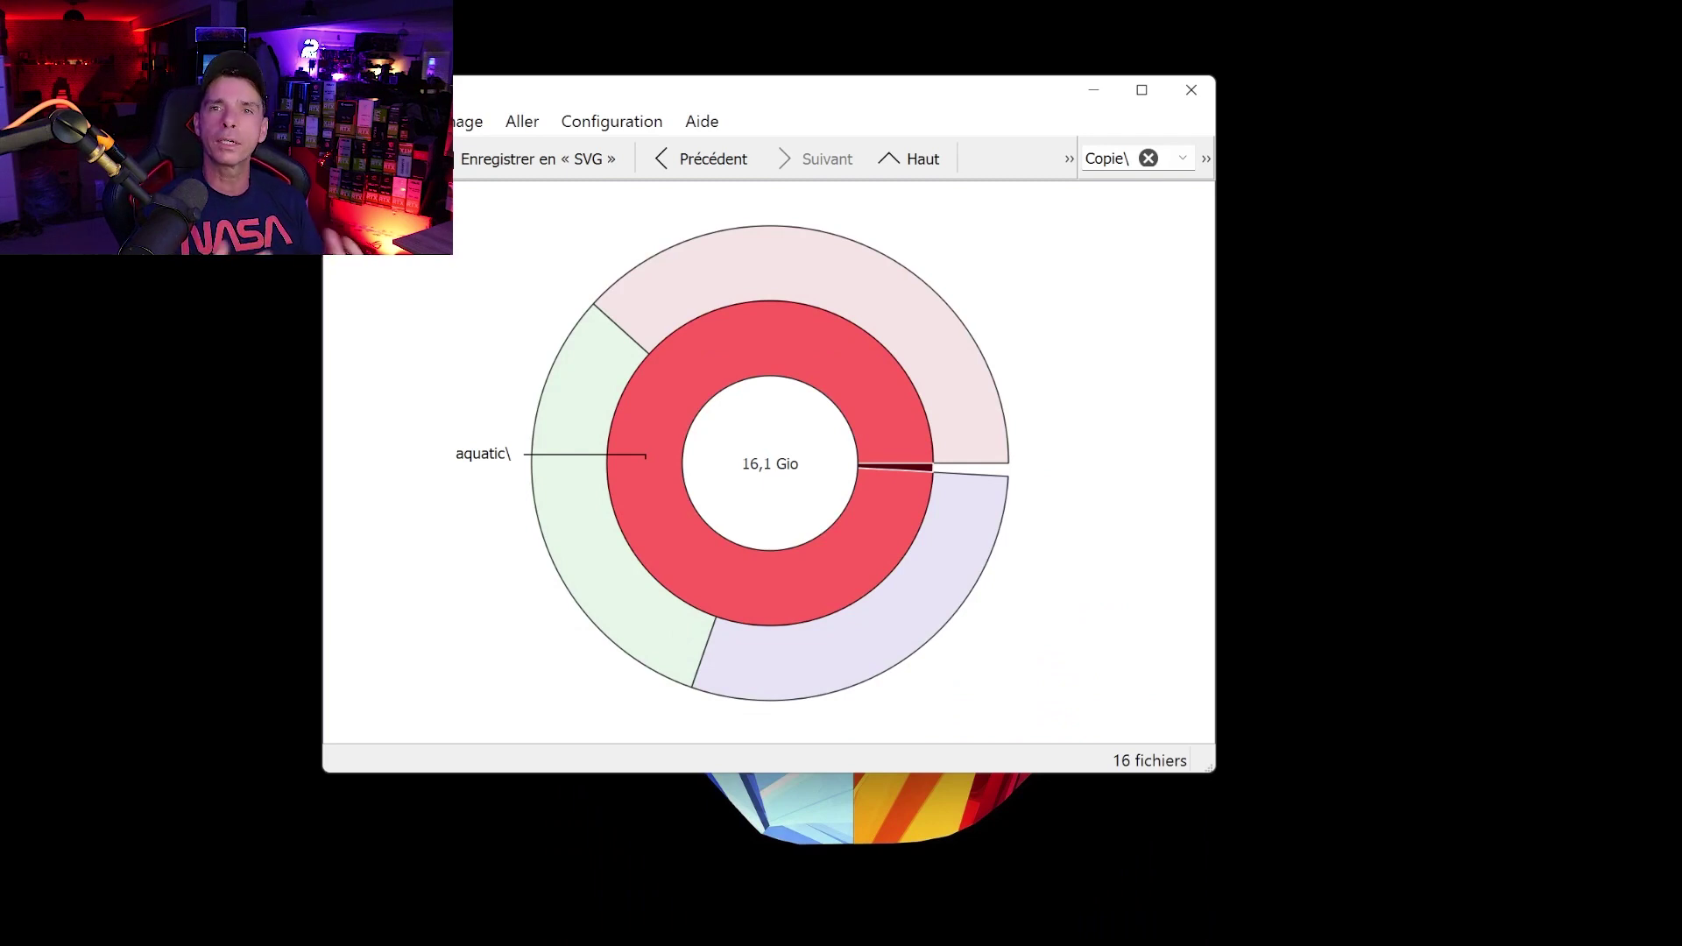
- Go back up from the Copie folder to the Users level of the disk usage chart and close the chart window
{"action": "left_click", "coordinate": [881, 167]}
{"action": "left_click", "coordinate": [882, 166]}
{"action": "left_click", "coordinate": [881, 166]}
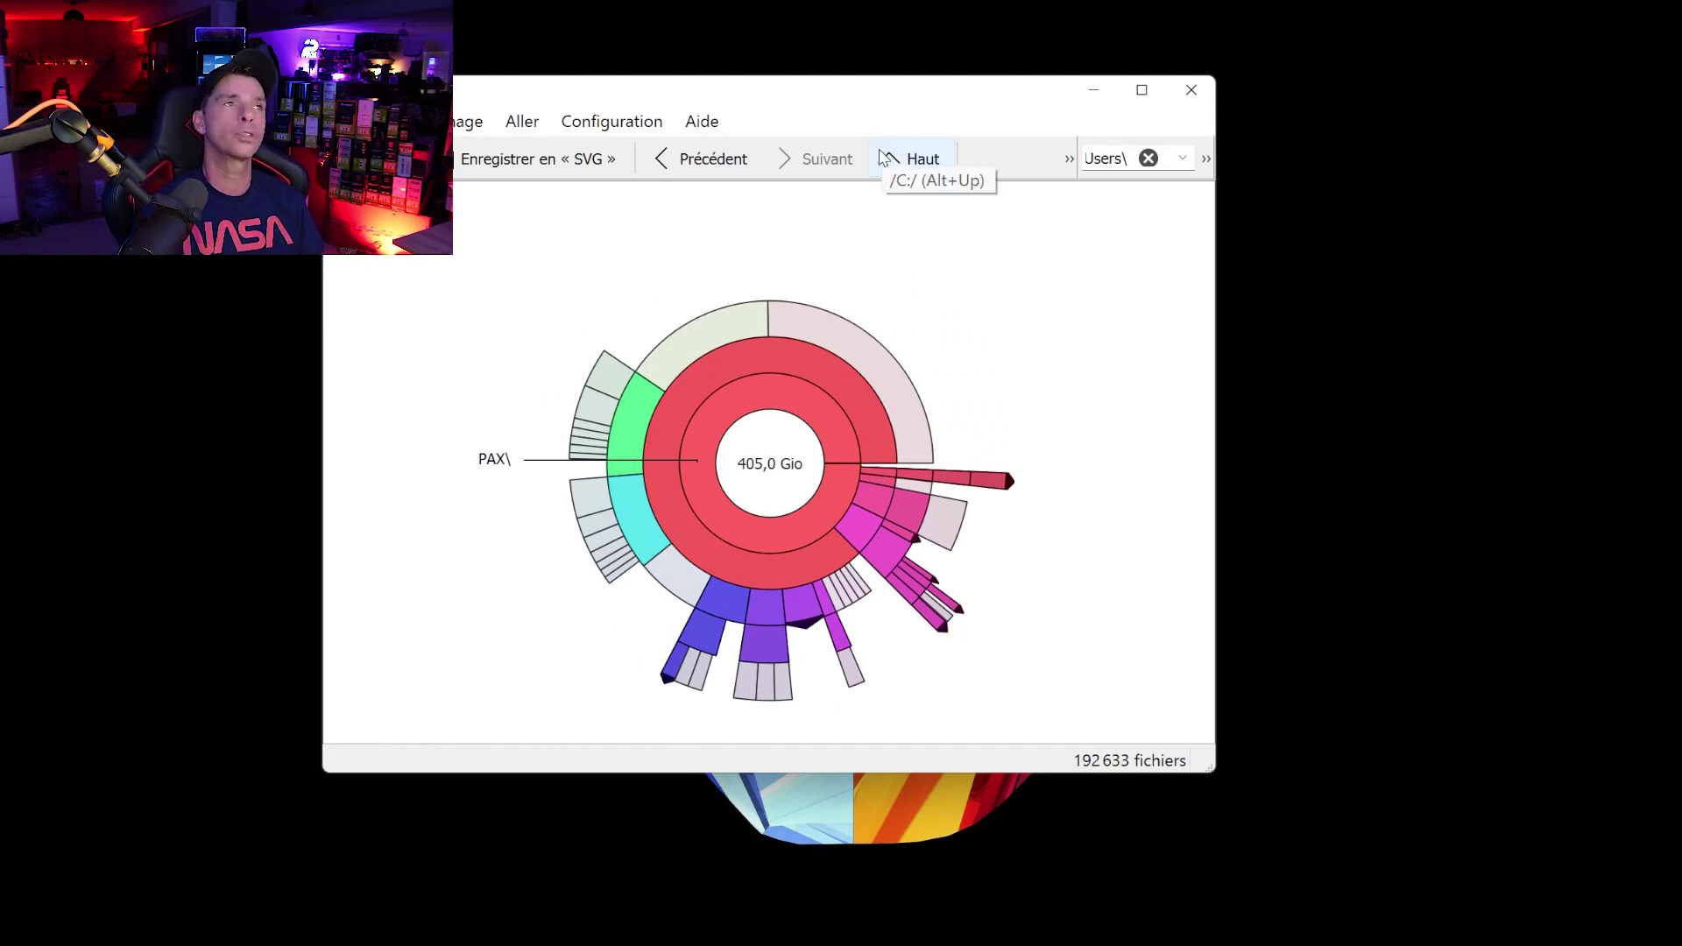
{"action": "left_click", "coordinate": [1192, 89]}
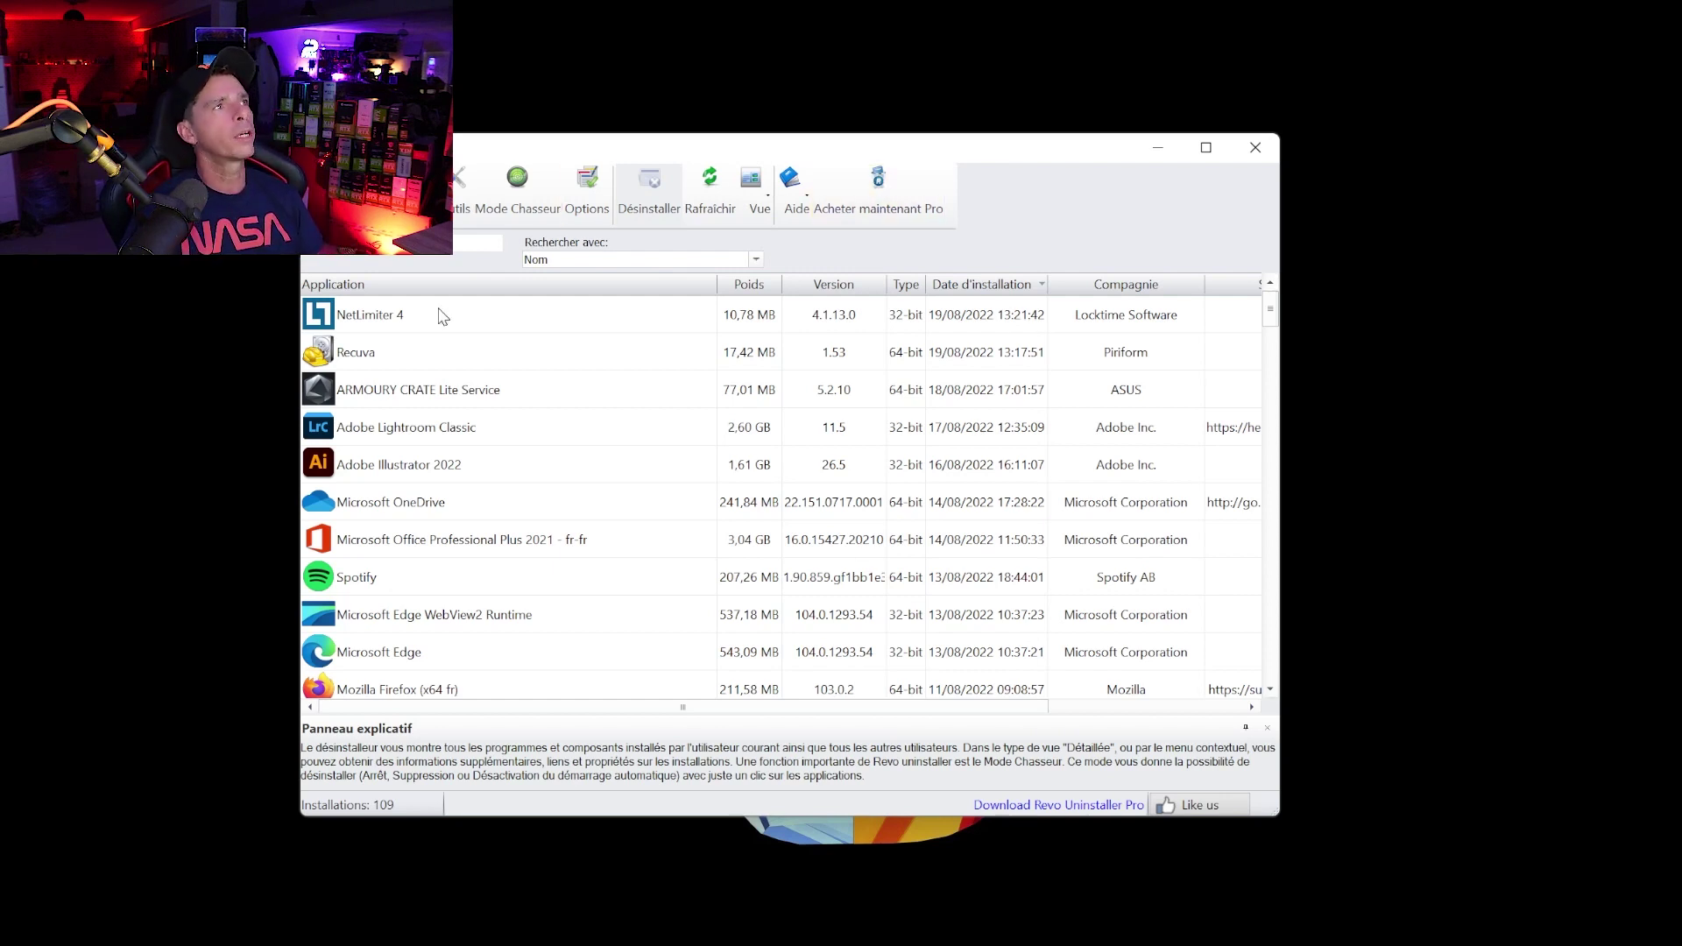
- In Revo Uninstaller, uninstall NetLimiter 4 without creating a system restore point
{"action": "left_click", "coordinate": [371, 321]}
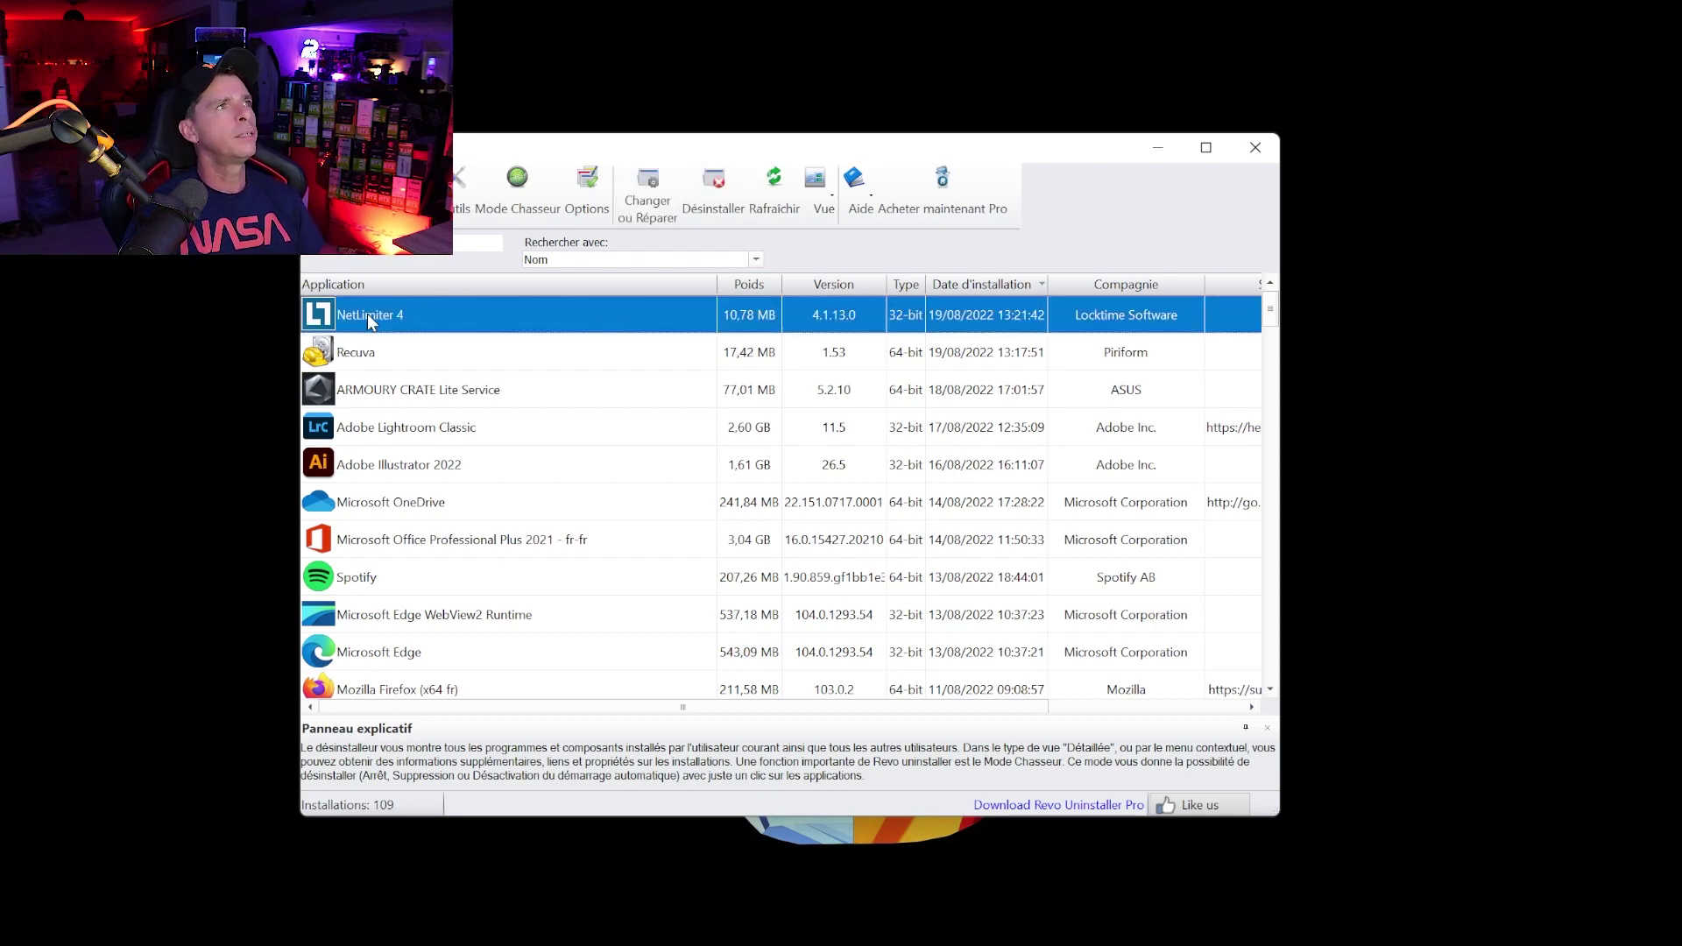
{"action": "right_click", "coordinate": [645, 330]}
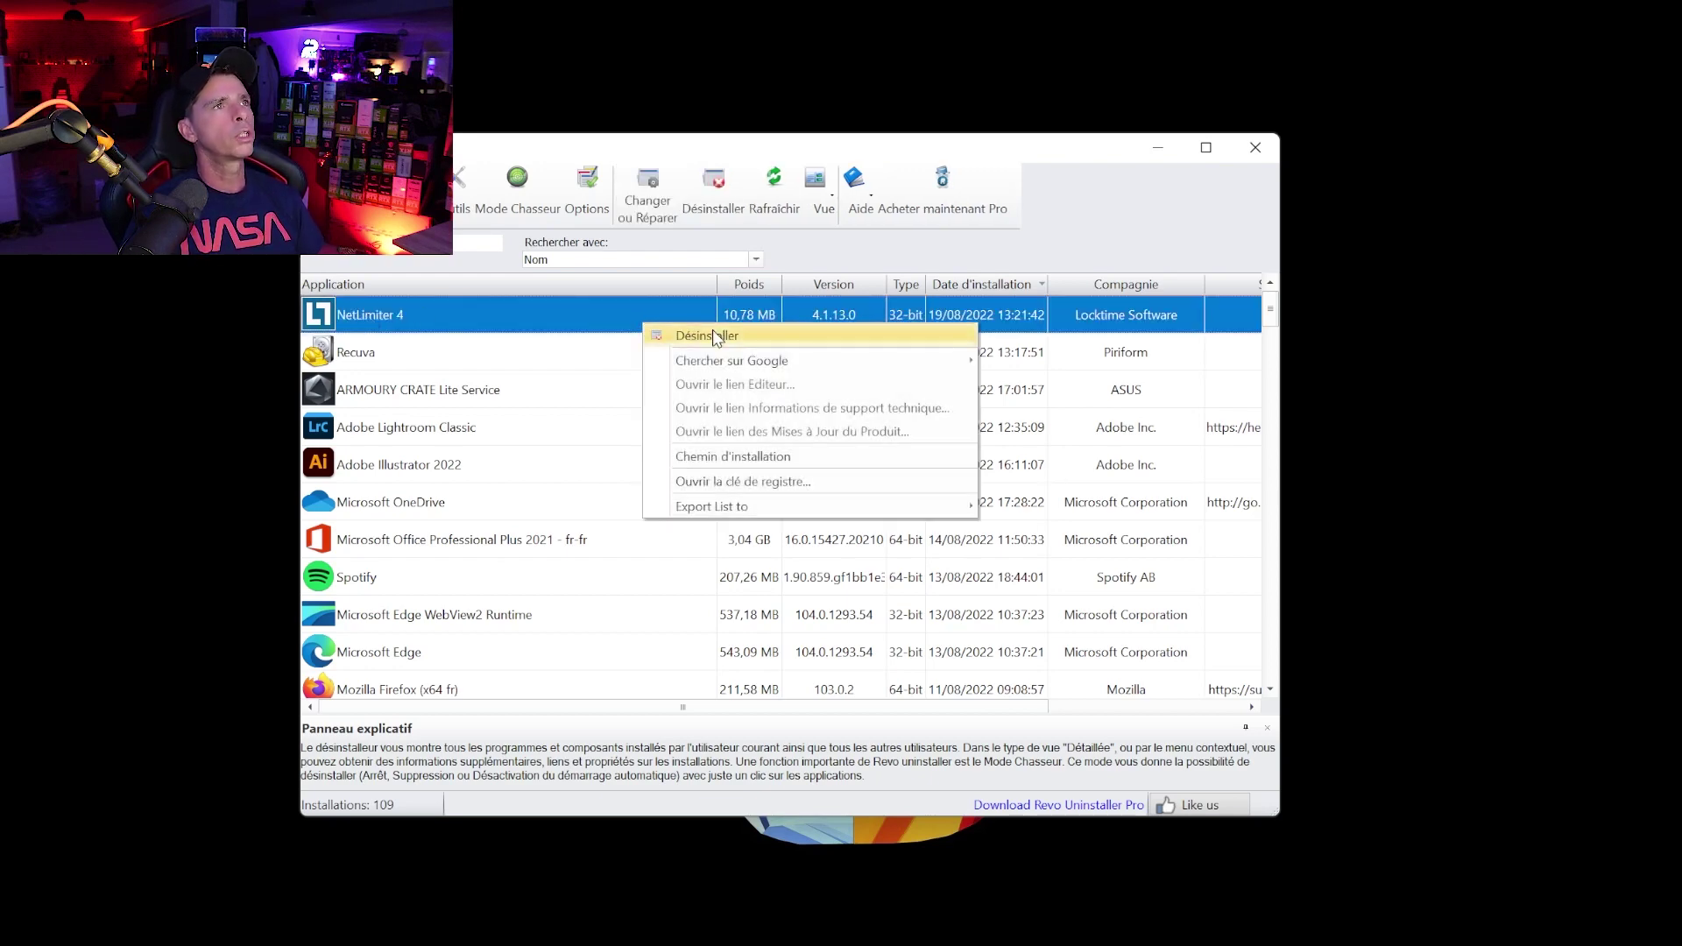
{"action": "left_click", "coordinate": [736, 336]}
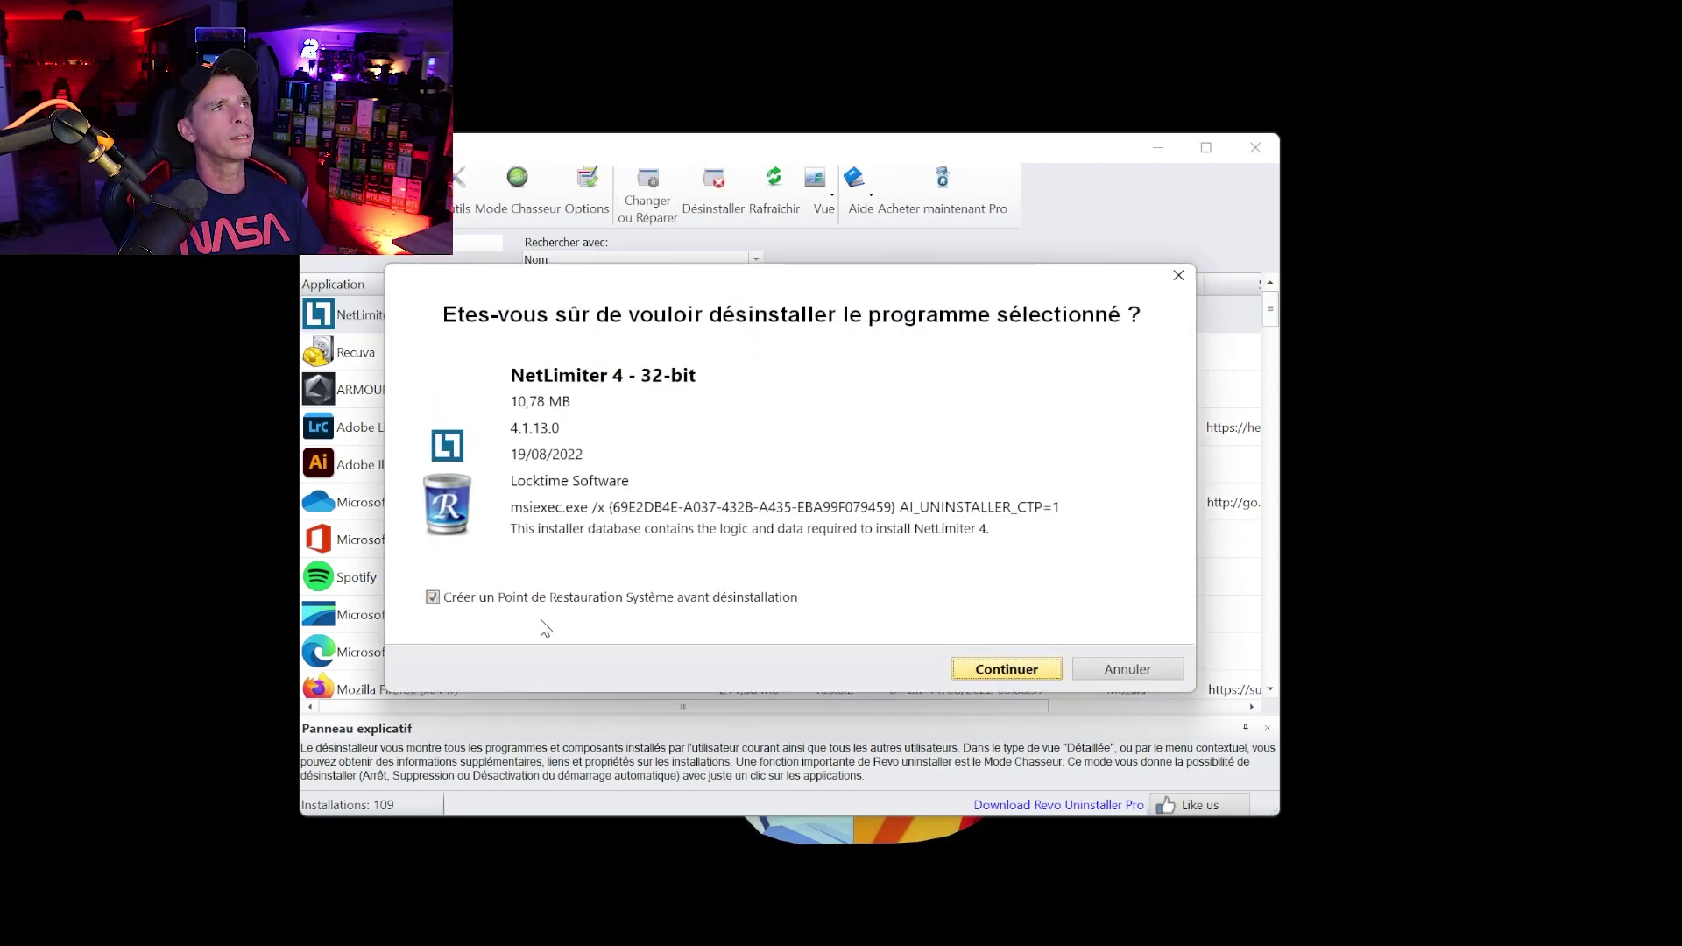
{"action": "left_click", "coordinate": [524, 601]}
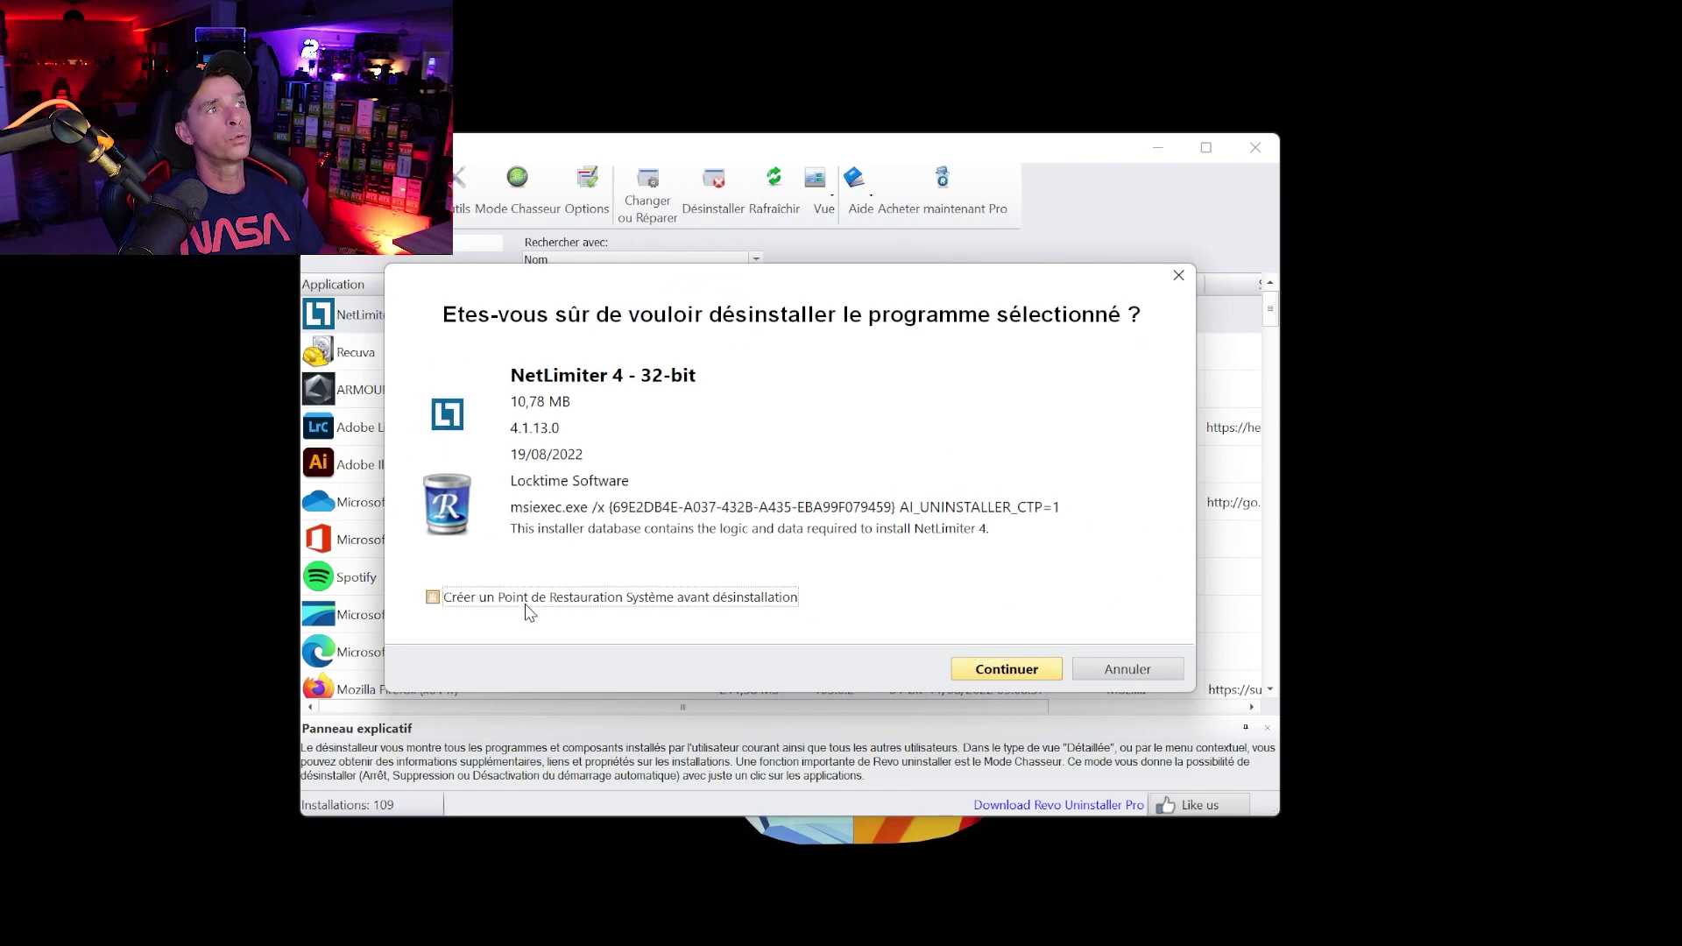
{"action": "left_click", "coordinate": [1001, 670]}
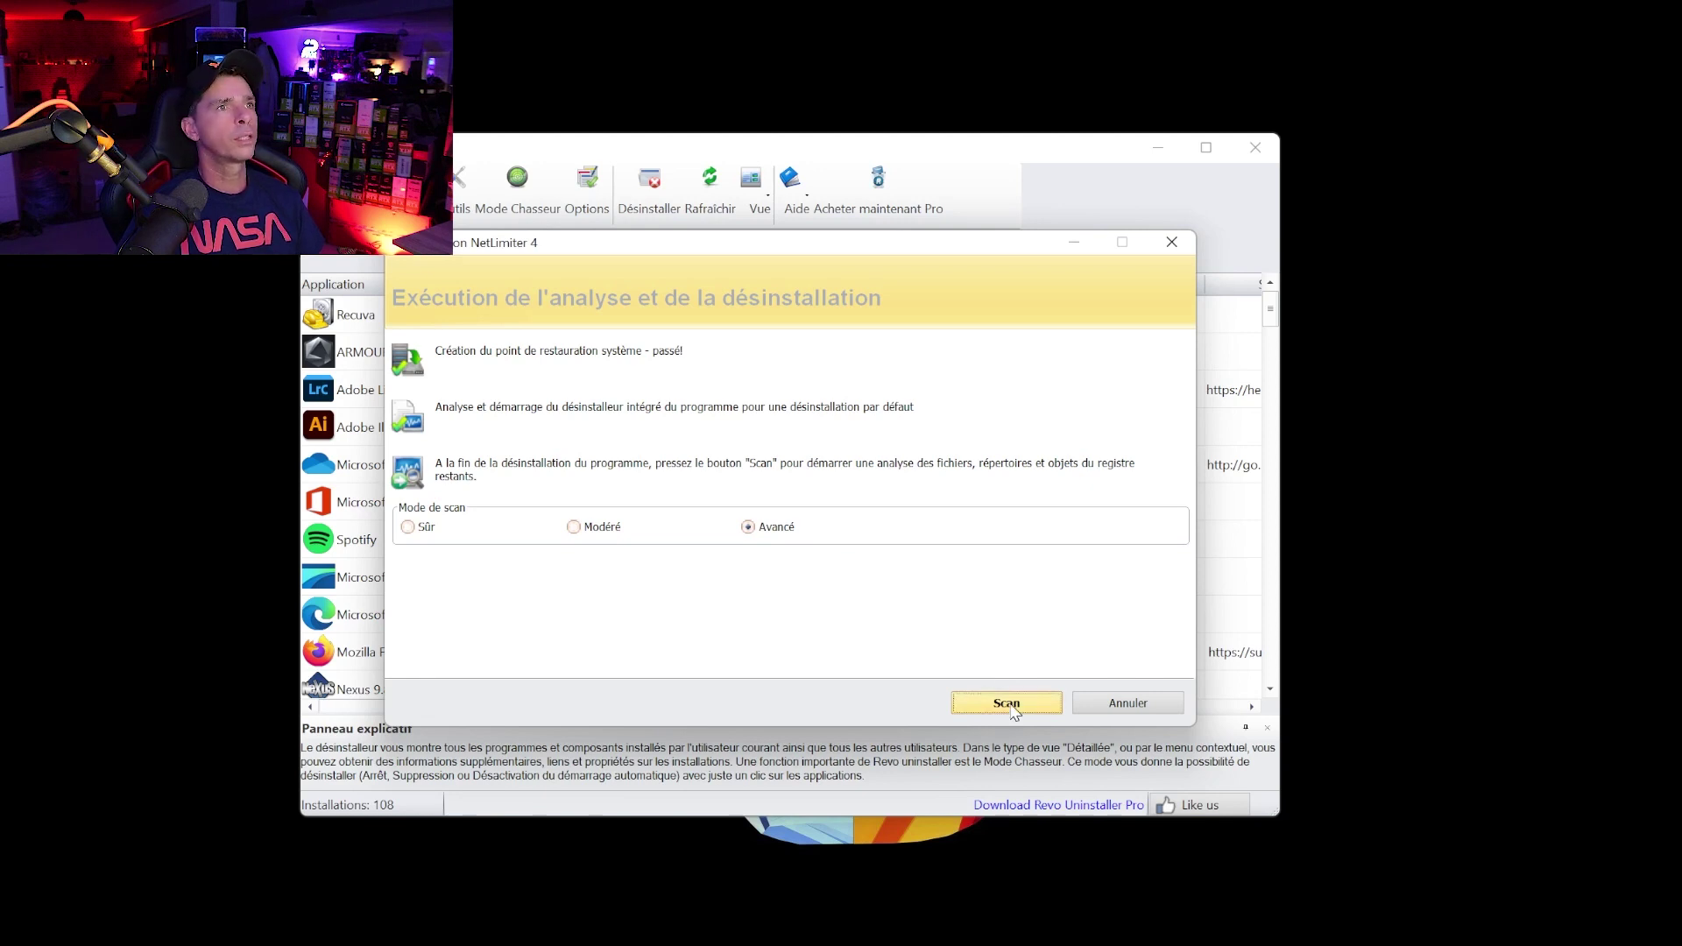
- Run the Avancé scan for NetLimiter 4 leftovers, tick all registry entries, and continue to the leftover files without deleting the entries
{"action": "left_click", "coordinate": [1008, 706]}
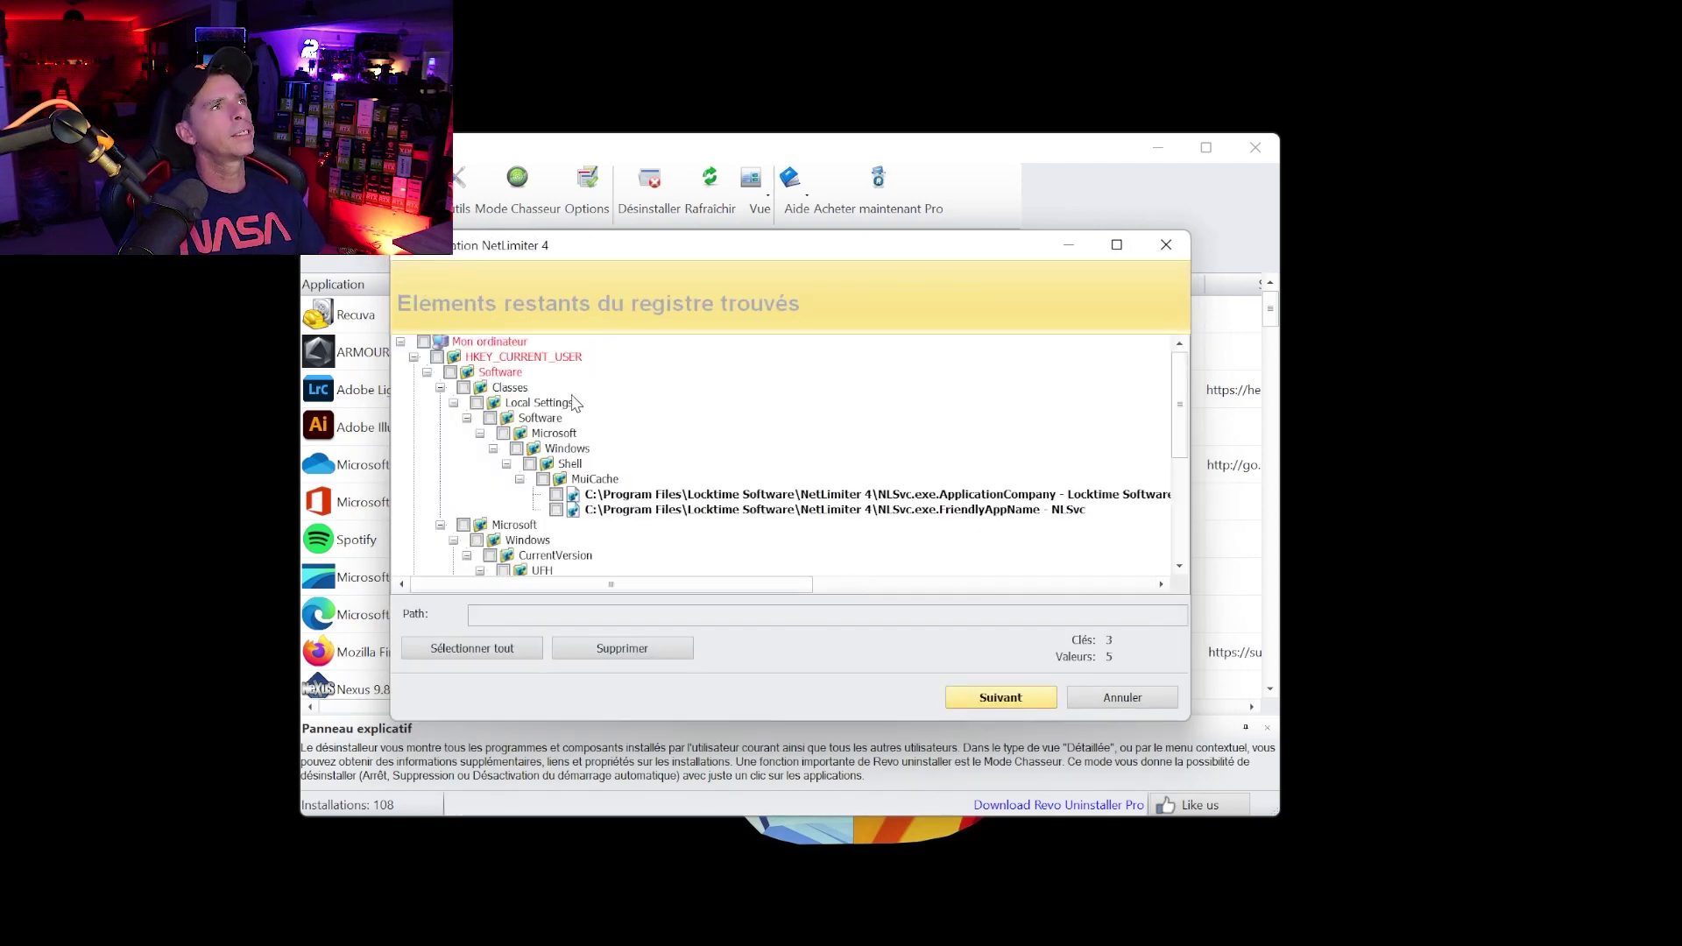
{"action": "scroll", "coordinate": [571, 406], "scroll_direction": "down", "scroll_amount": 5}
{"action": "scroll", "coordinate": [571, 406], "scroll_direction": "up", "scroll_amount": 5}
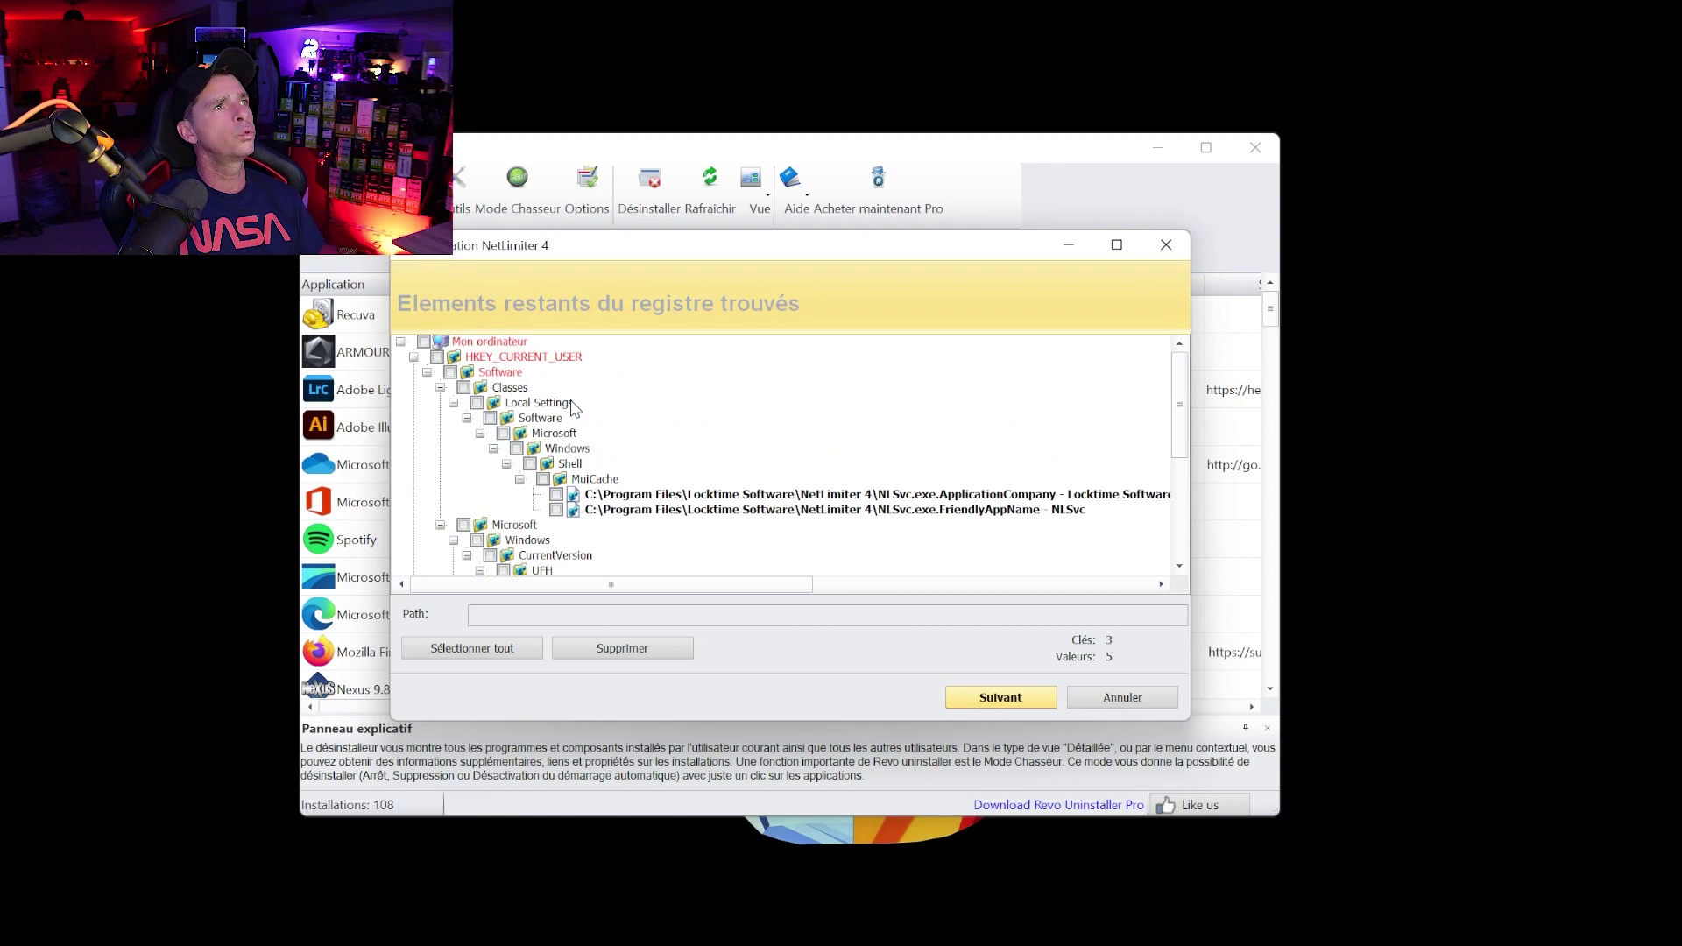
{"action": "left_click", "coordinate": [423, 342]}
{"action": "scroll", "coordinate": [495, 532], "scroll_direction": "down", "scroll_amount": 5}
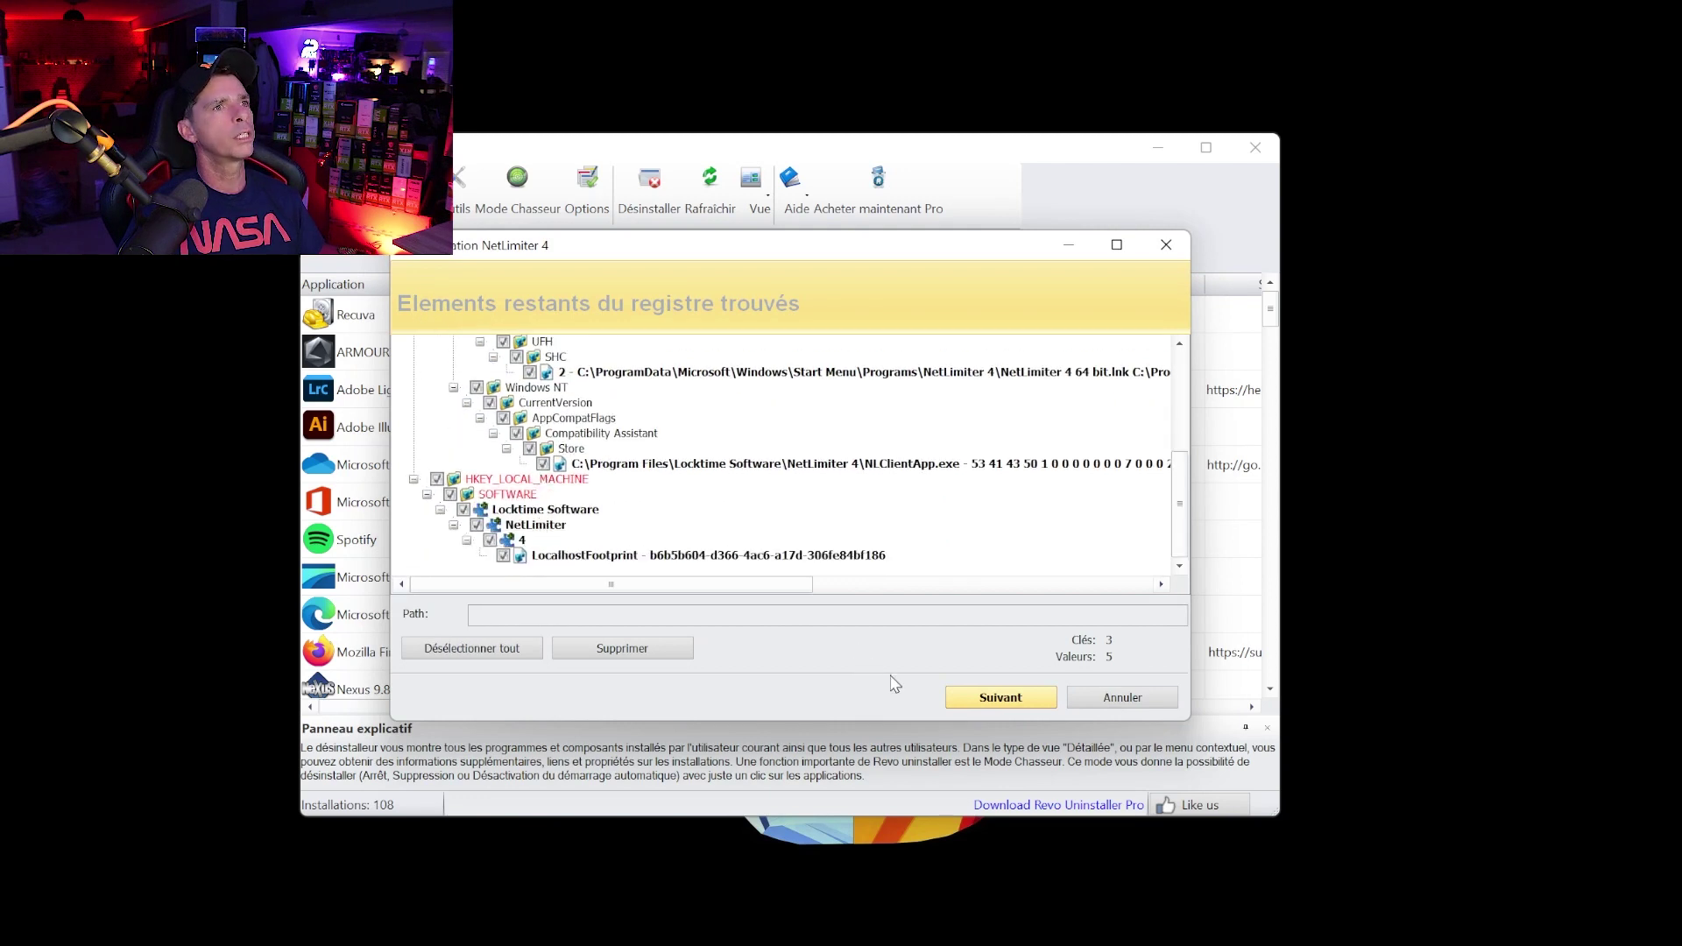
{"action": "left_click", "coordinate": [1000, 698]}
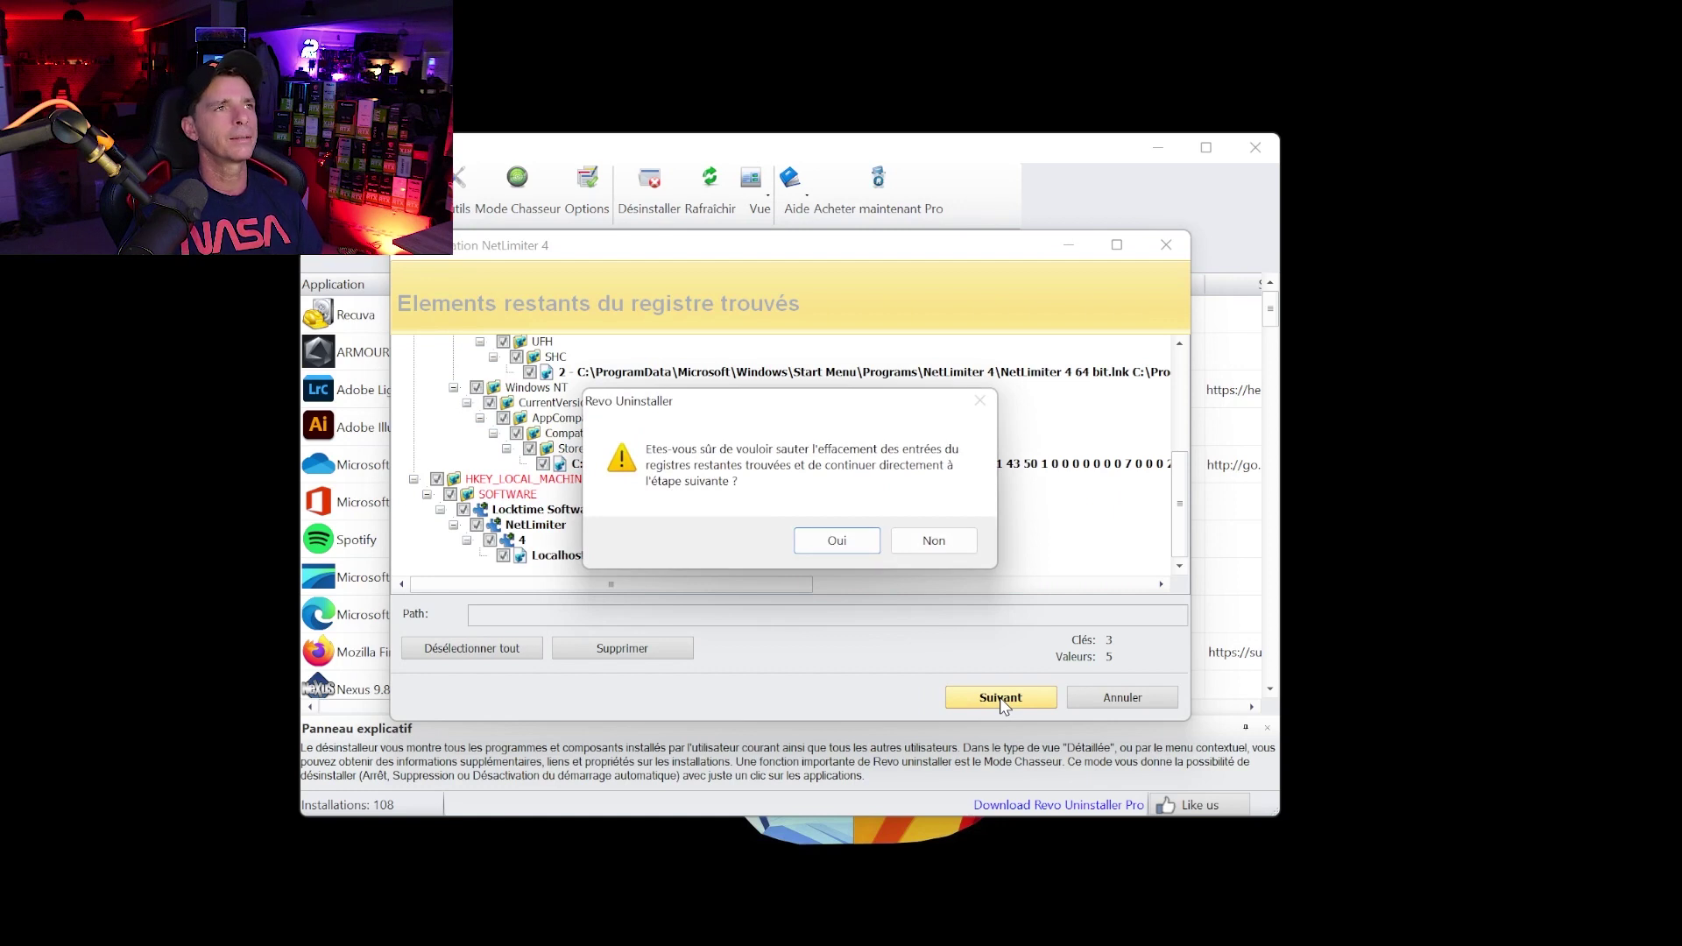
{"action": "left_click", "coordinate": [835, 541]}
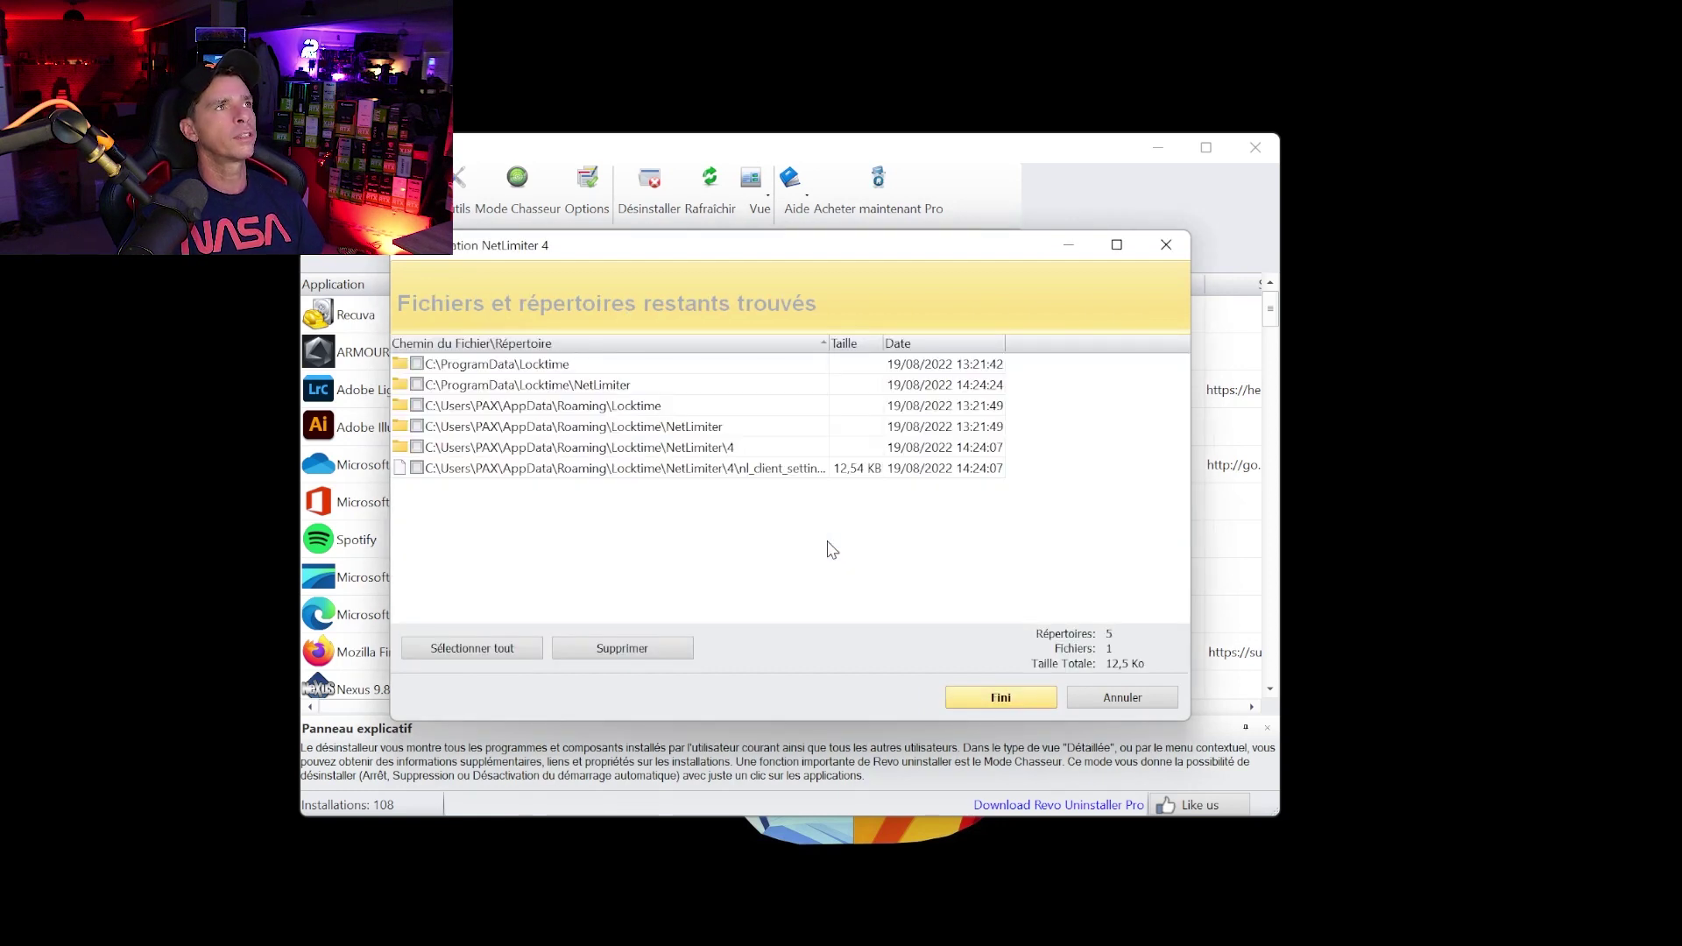
- Tick the leftover Locktime folders under ProgramData and AppData\Roaming with their contents, and finish the NetLimiter 4 uninstallation
{"action": "left_click", "coordinate": [417, 365]}
{"action": "left_click", "coordinate": [417, 406]}
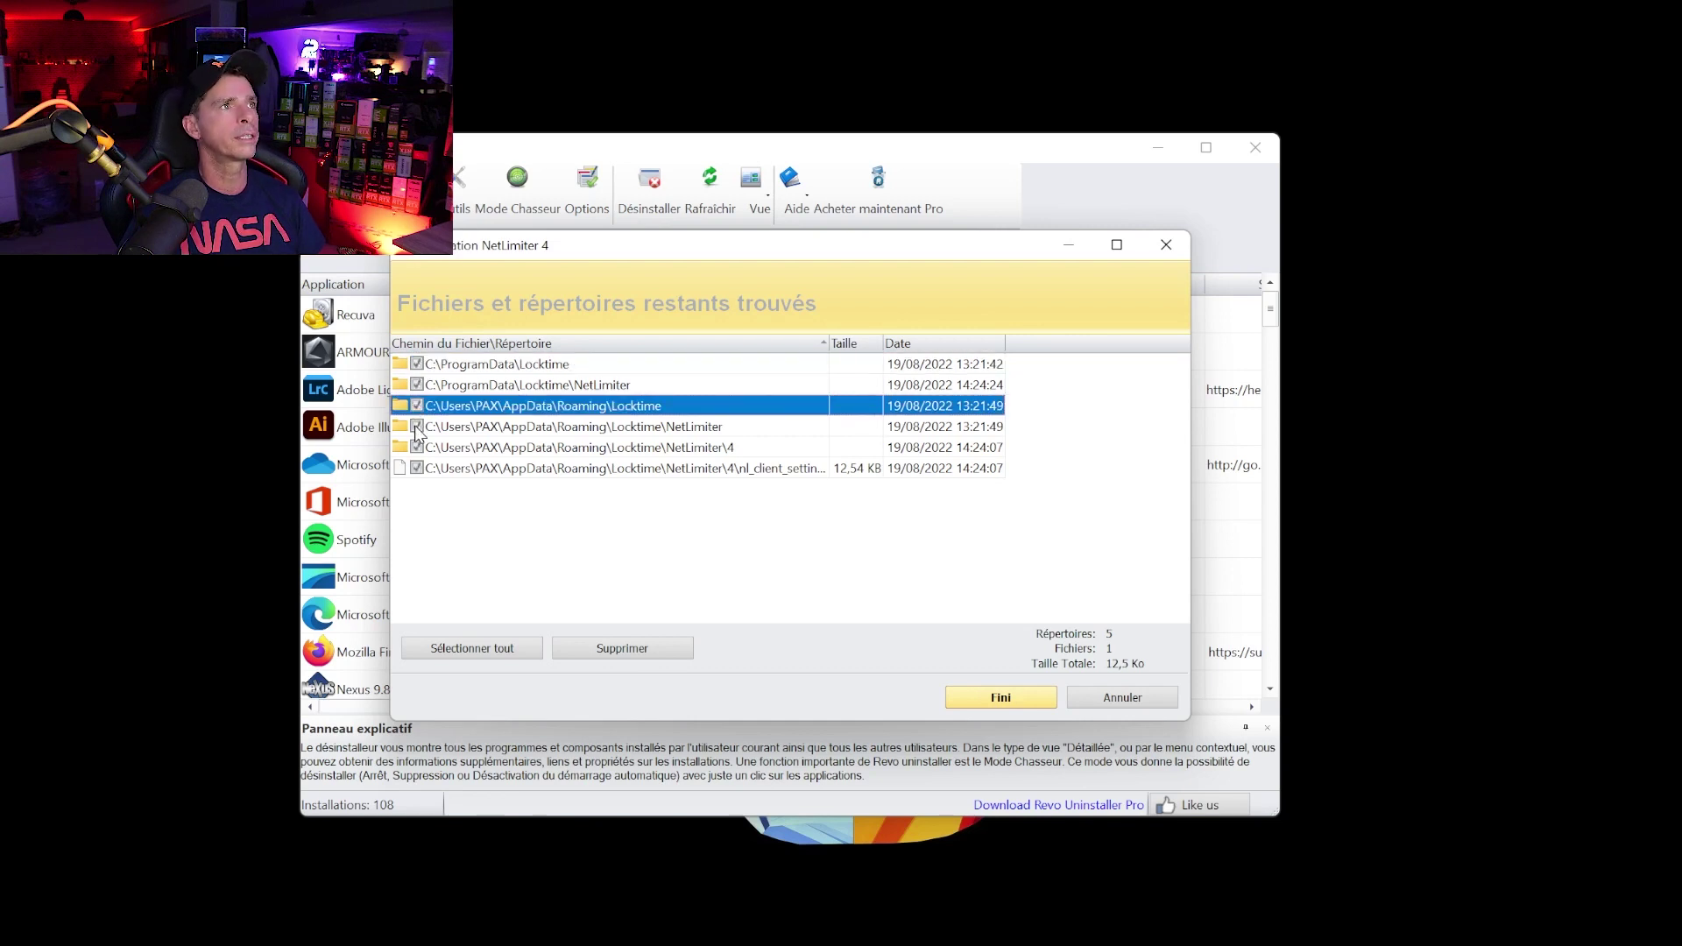
{"action": "left_click", "coordinate": [417, 426]}
{"action": "left_click", "coordinate": [418, 407]}
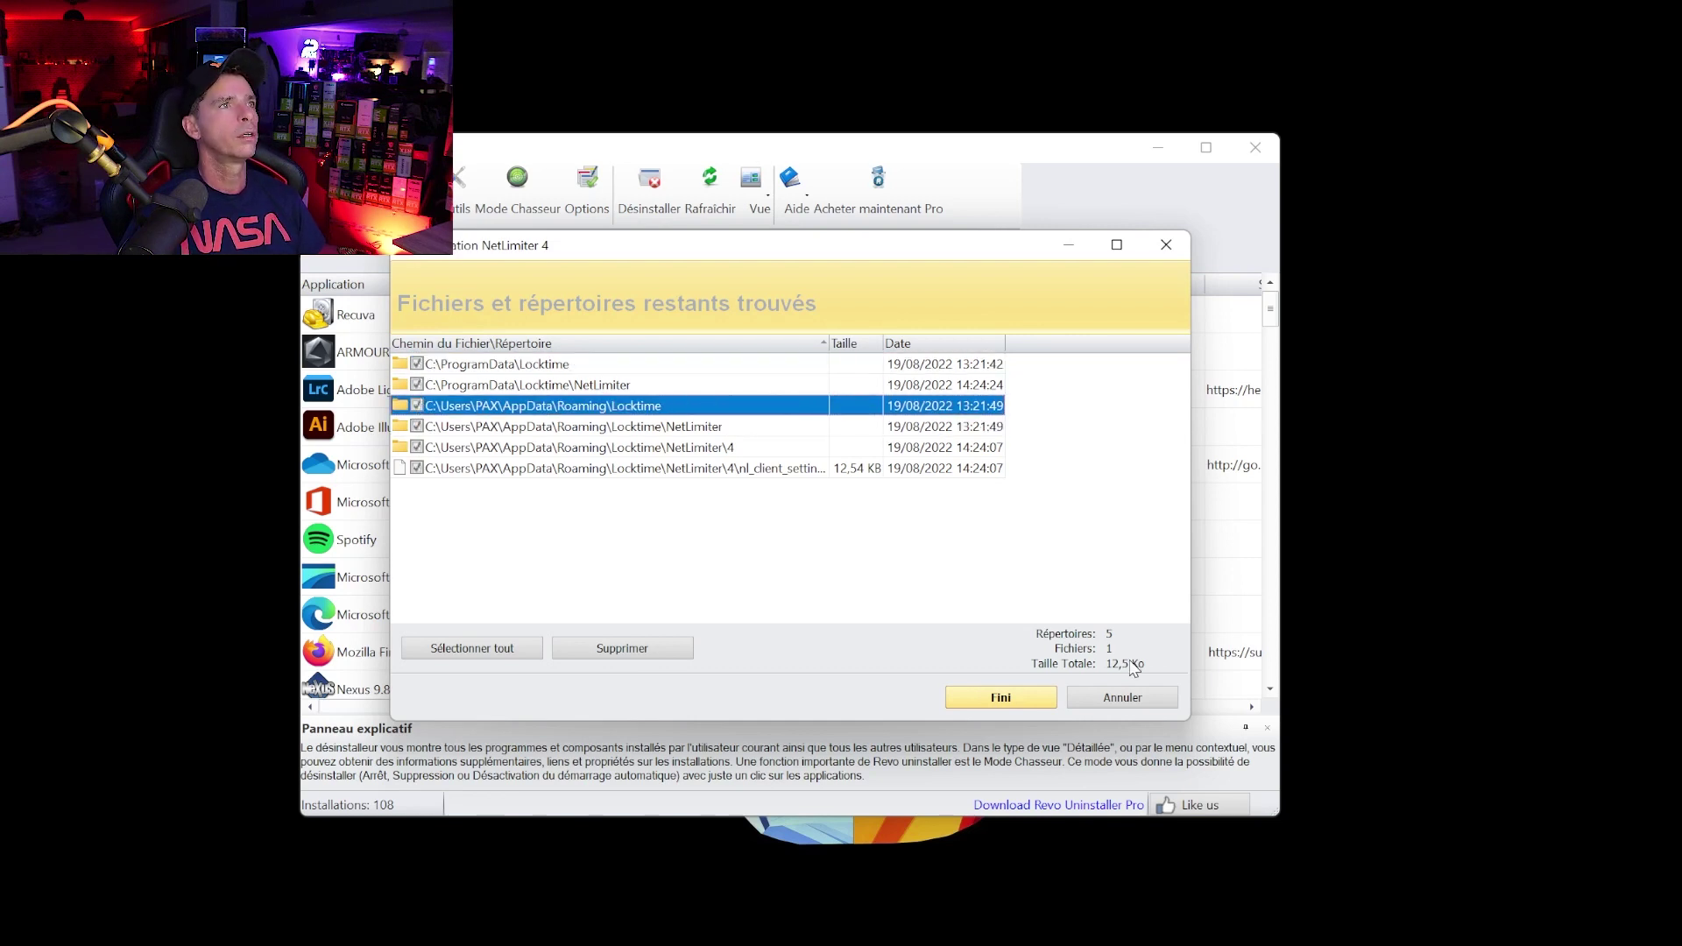
{"action": "left_click", "coordinate": [1017, 701]}
{"action": "left_click", "coordinate": [835, 540]}
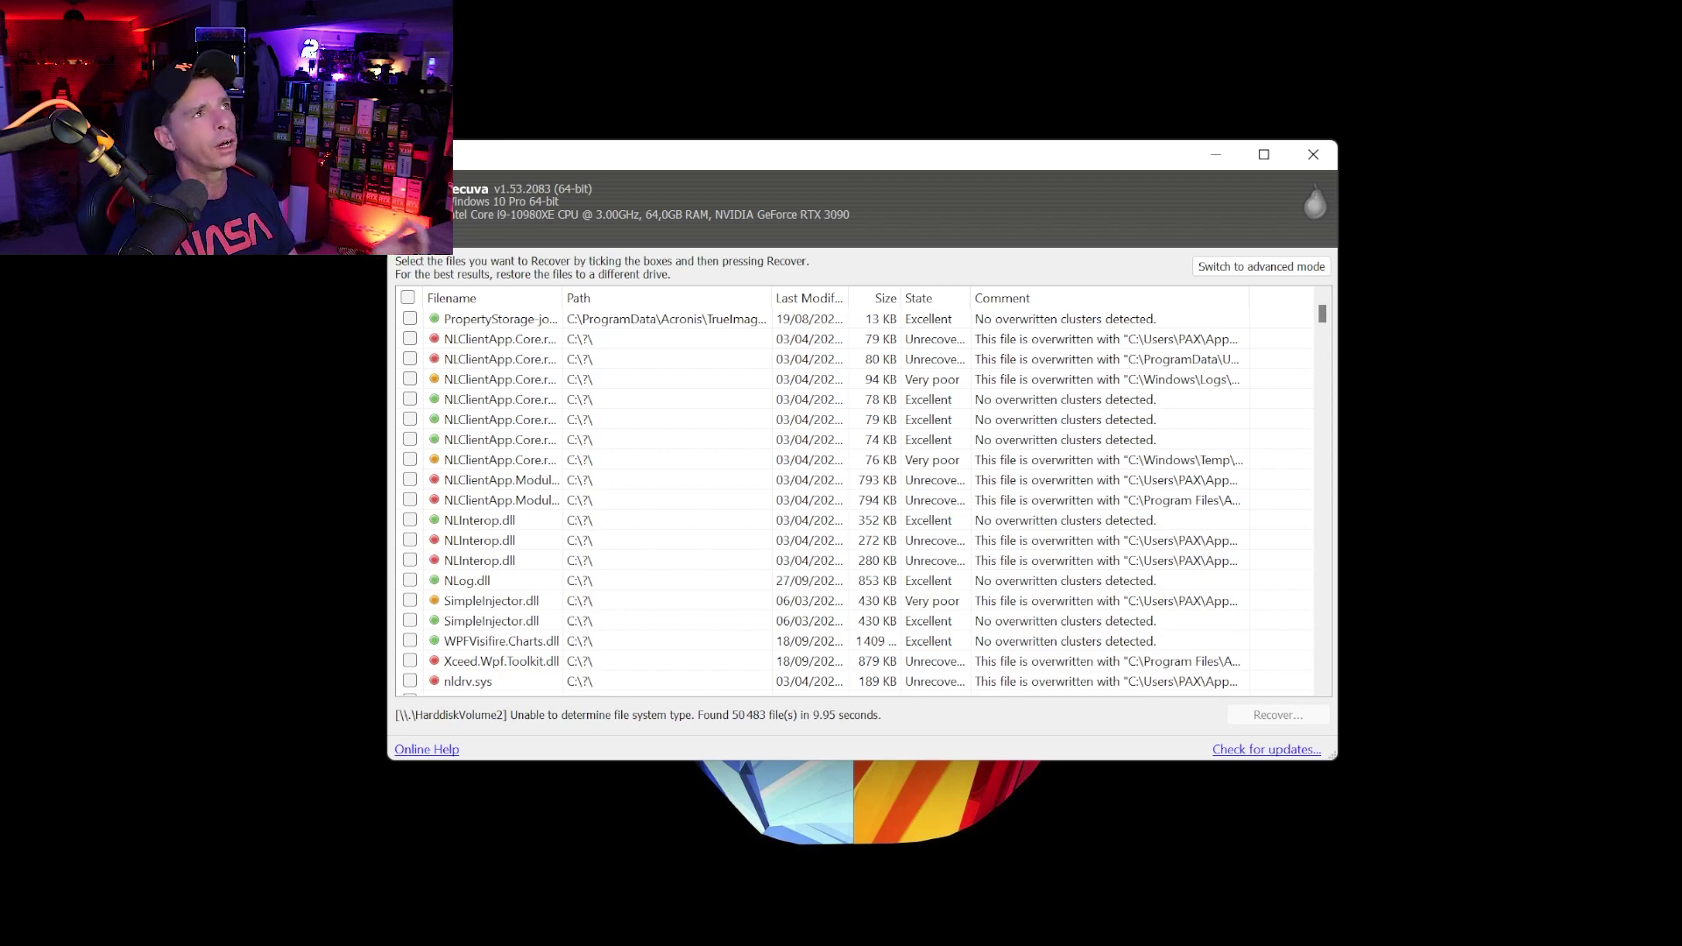
- In Recuva, mark the 80 KB NLClientApp.Core file for recovery and browse the Bureau folders for a recovery location
{"action": "left_click", "coordinate": [409, 359]}
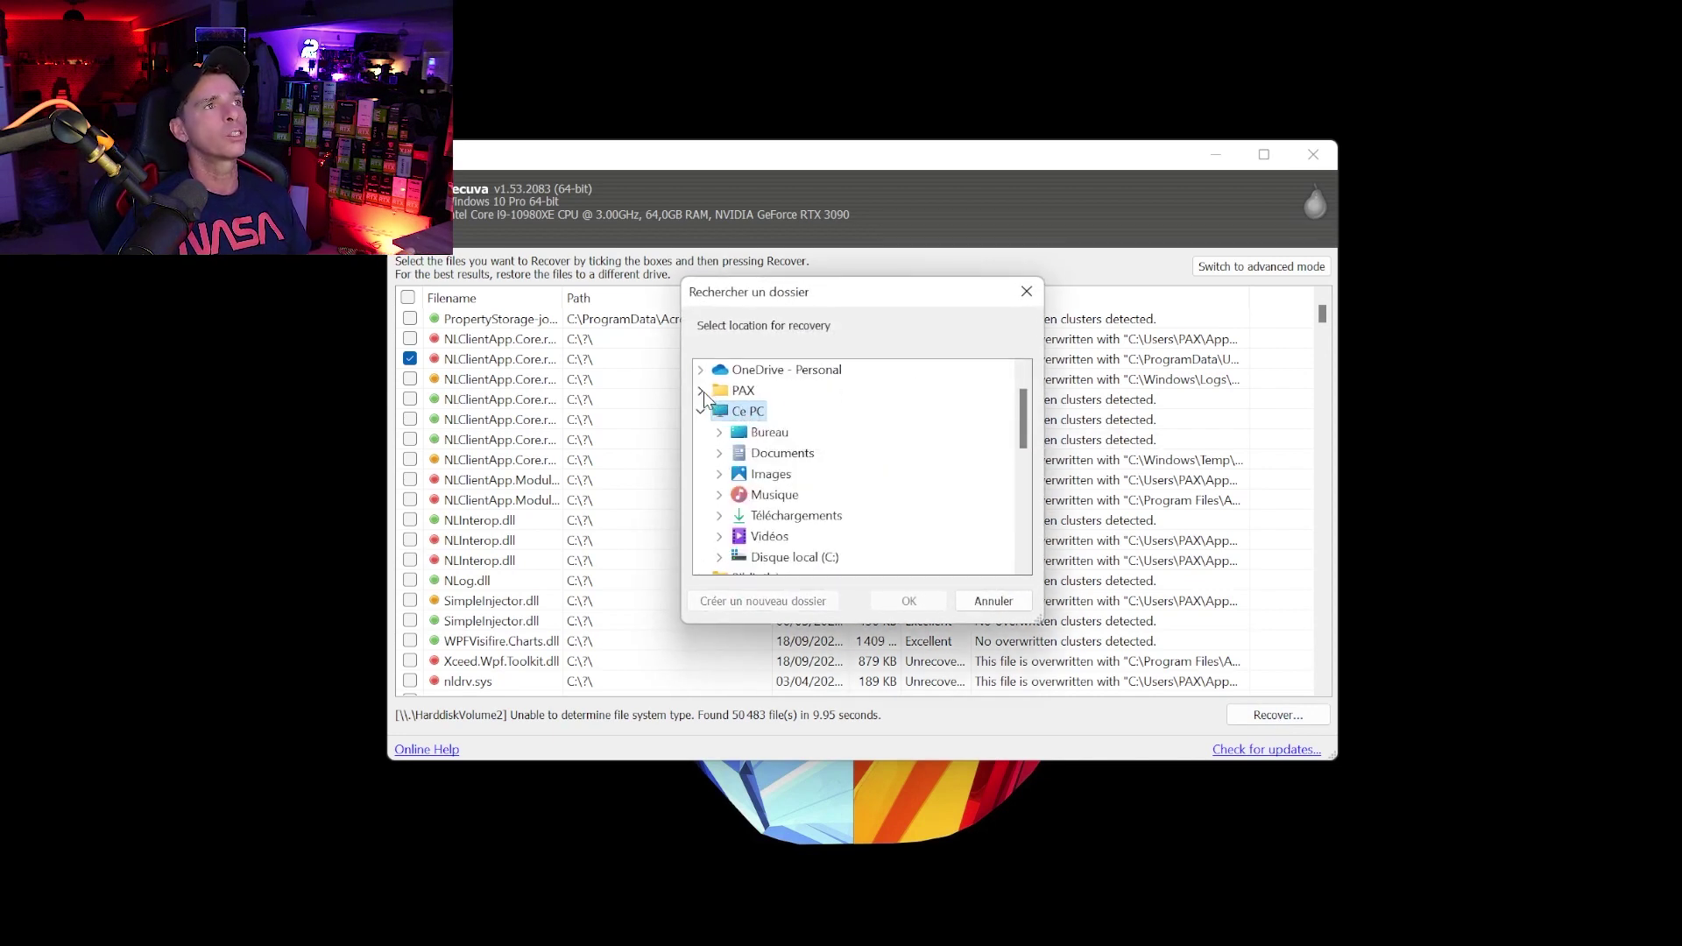
{"action": "left_click", "coordinate": [701, 390]}
{"action": "left_click", "coordinate": [701, 369]}
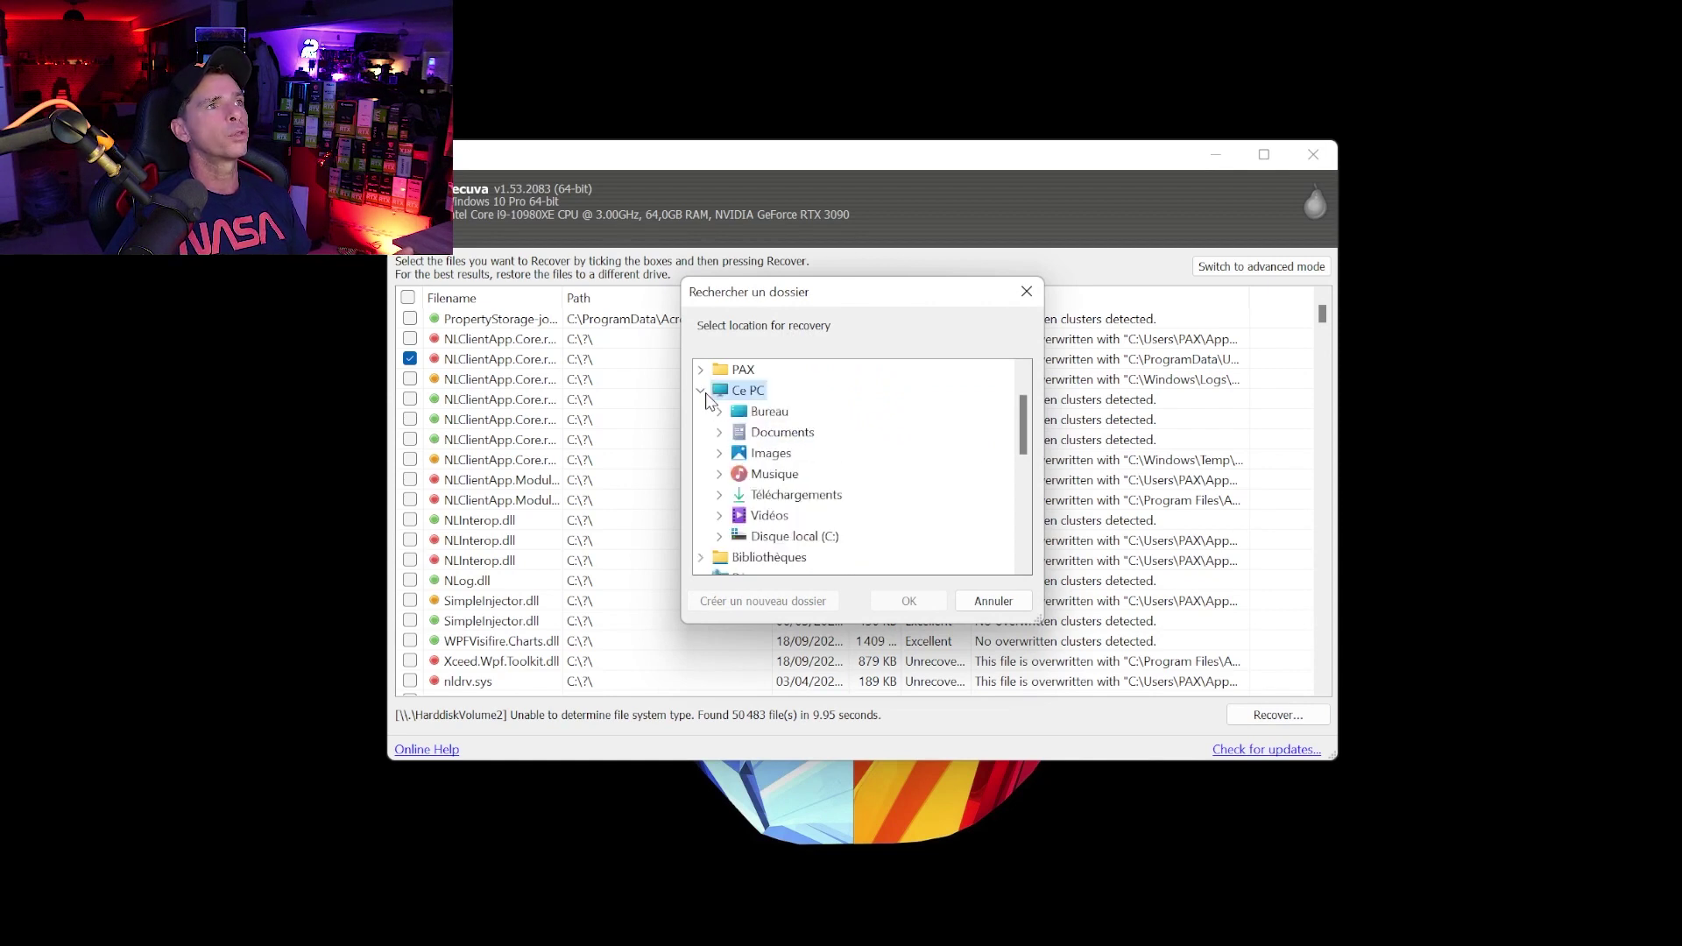
{"action": "left_click", "coordinate": [755, 411]}
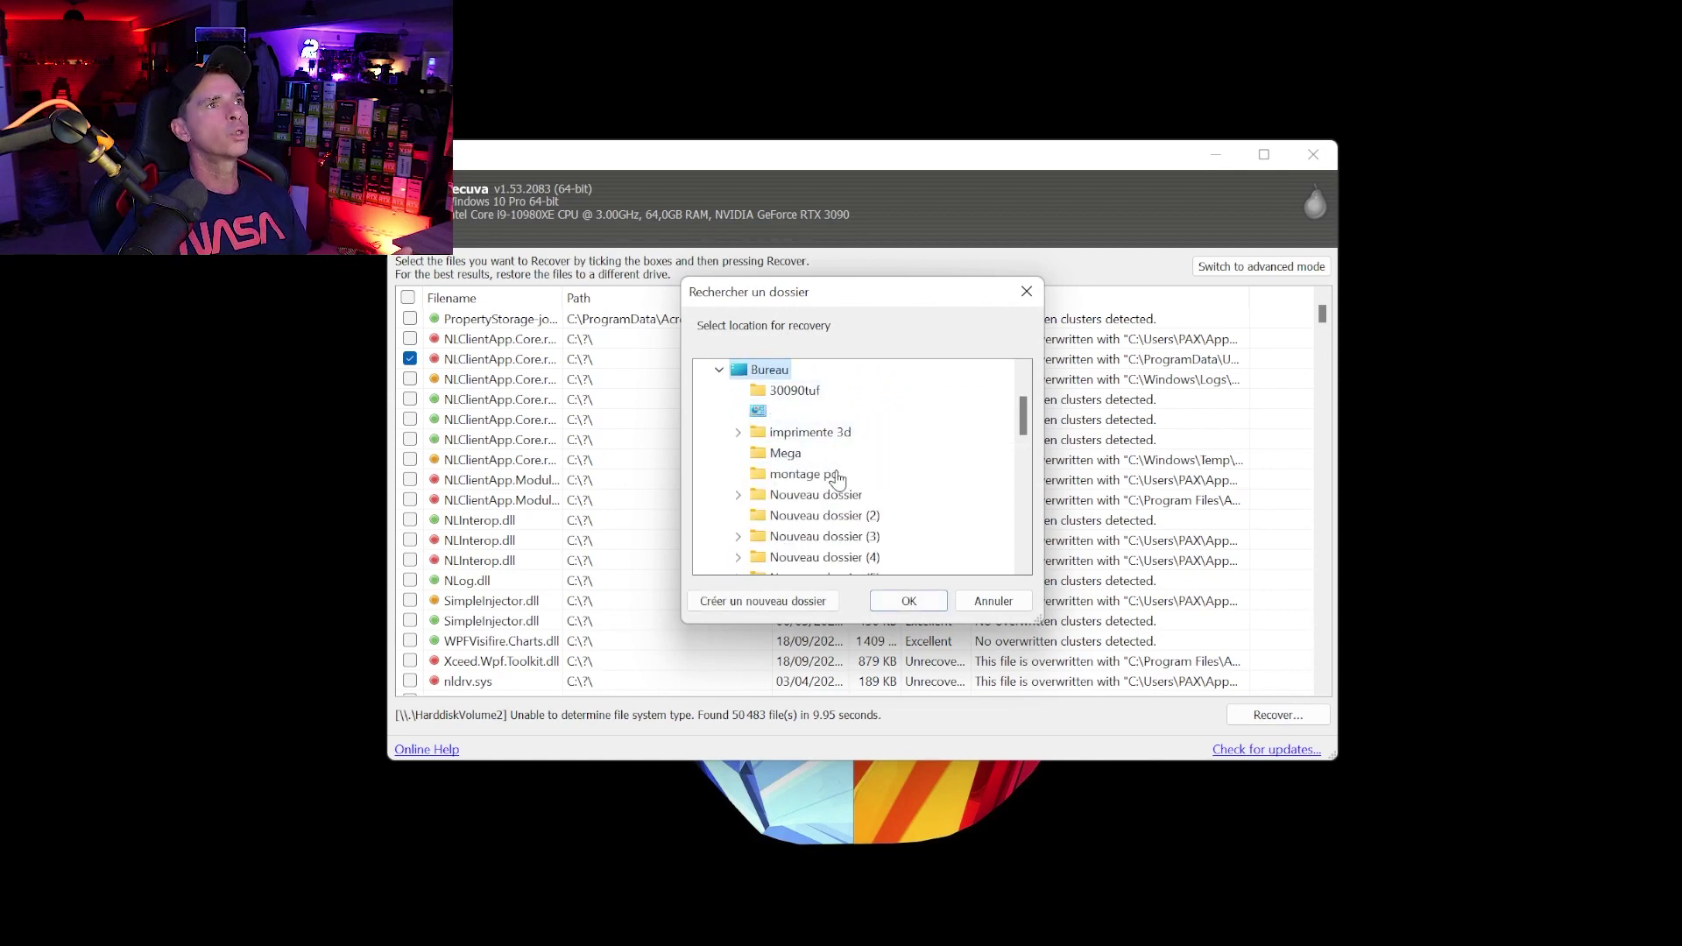
{"action": "left_click", "coordinate": [824, 536]}
{"action": "scroll", "coordinate": [785, 480], "scroll_direction": "down", "scroll_amount": 2}
{"action": "scroll", "coordinate": [785, 479], "scroll_direction": "down", "scroll_amount": 2}
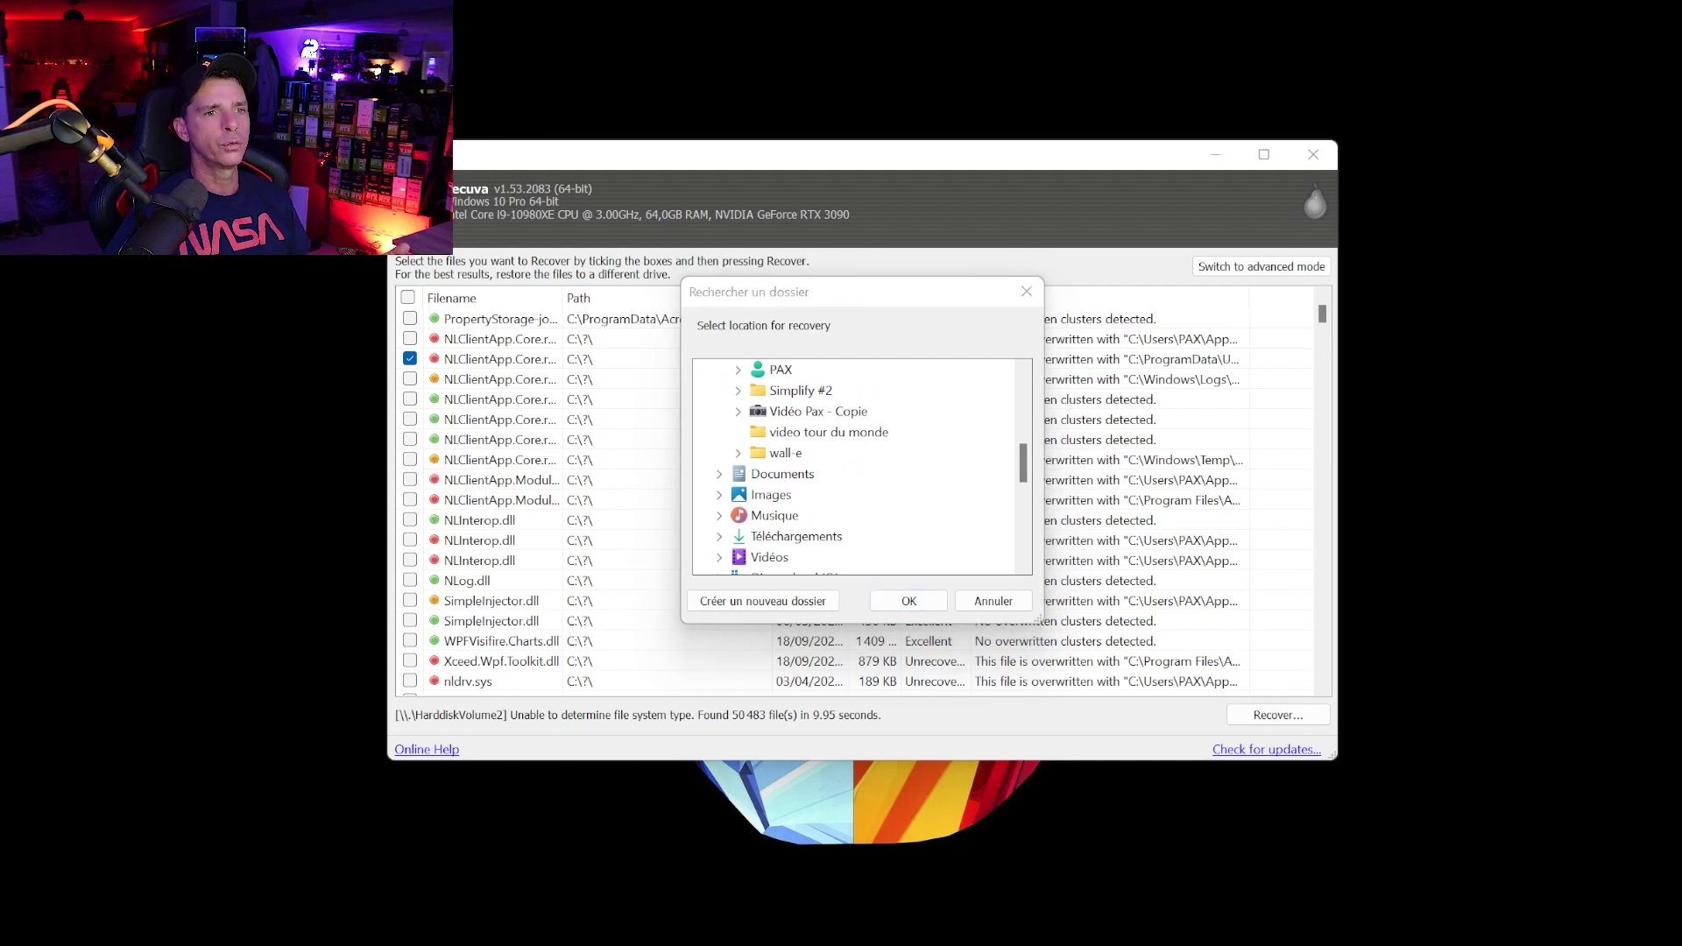
{"action": "scroll", "coordinate": [859, 465], "scroll_direction": "up", "scroll_amount": 1}
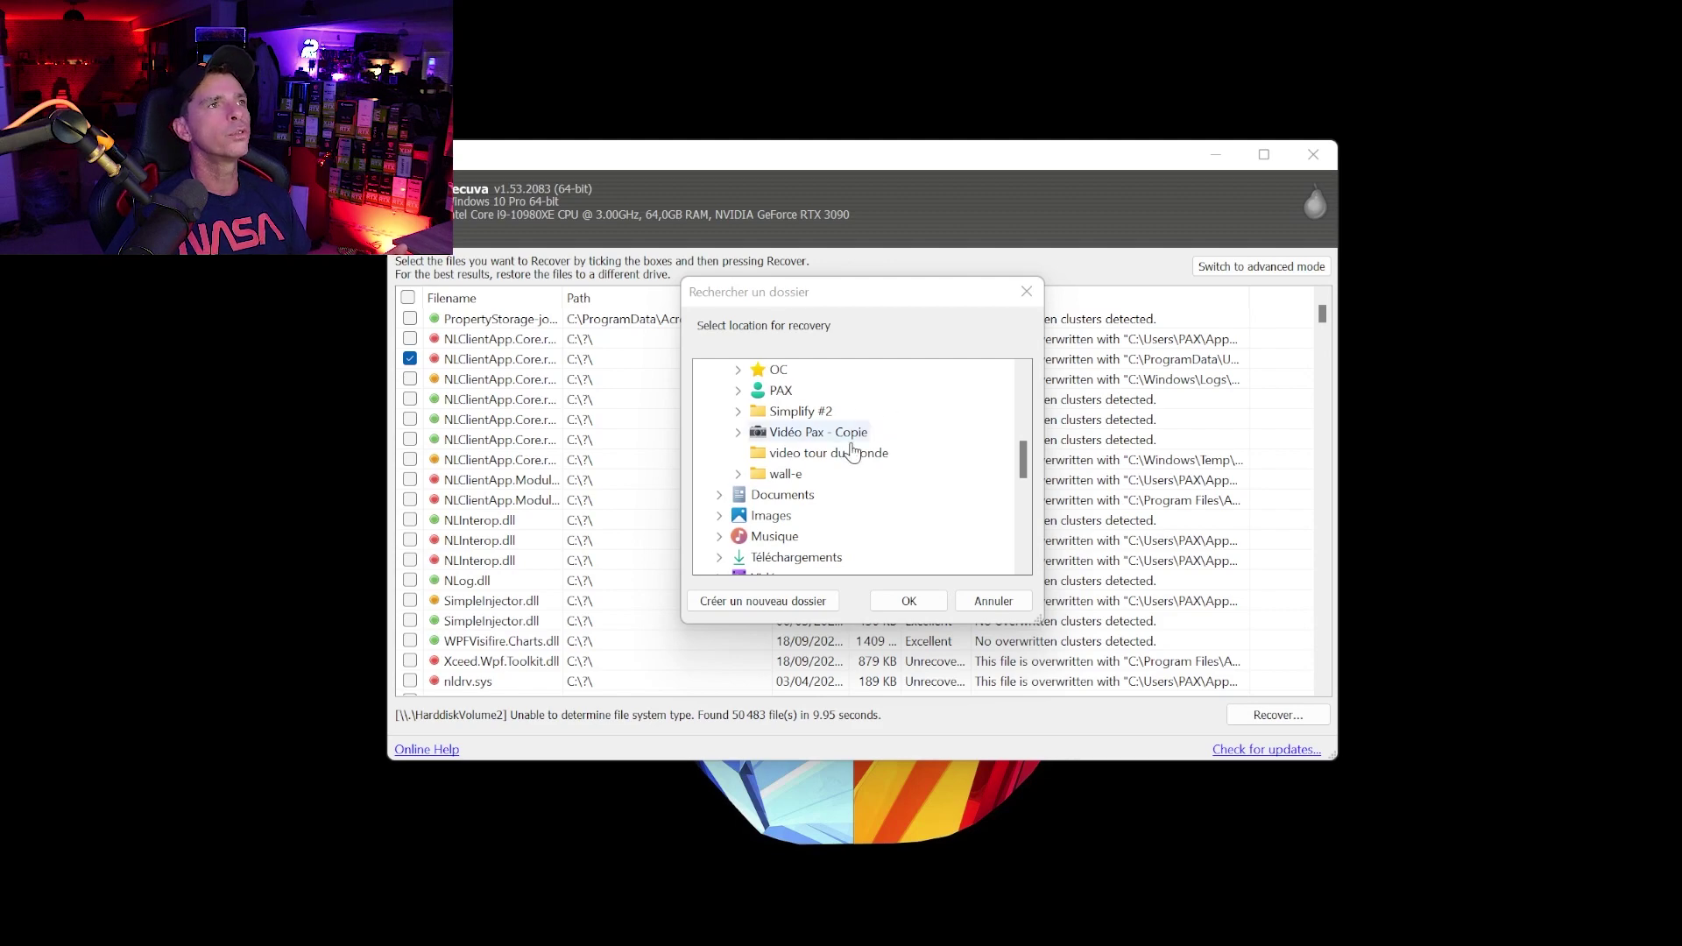
{"action": "scroll", "coordinate": [856, 453], "scroll_direction": "up", "scroll_amount": 2}
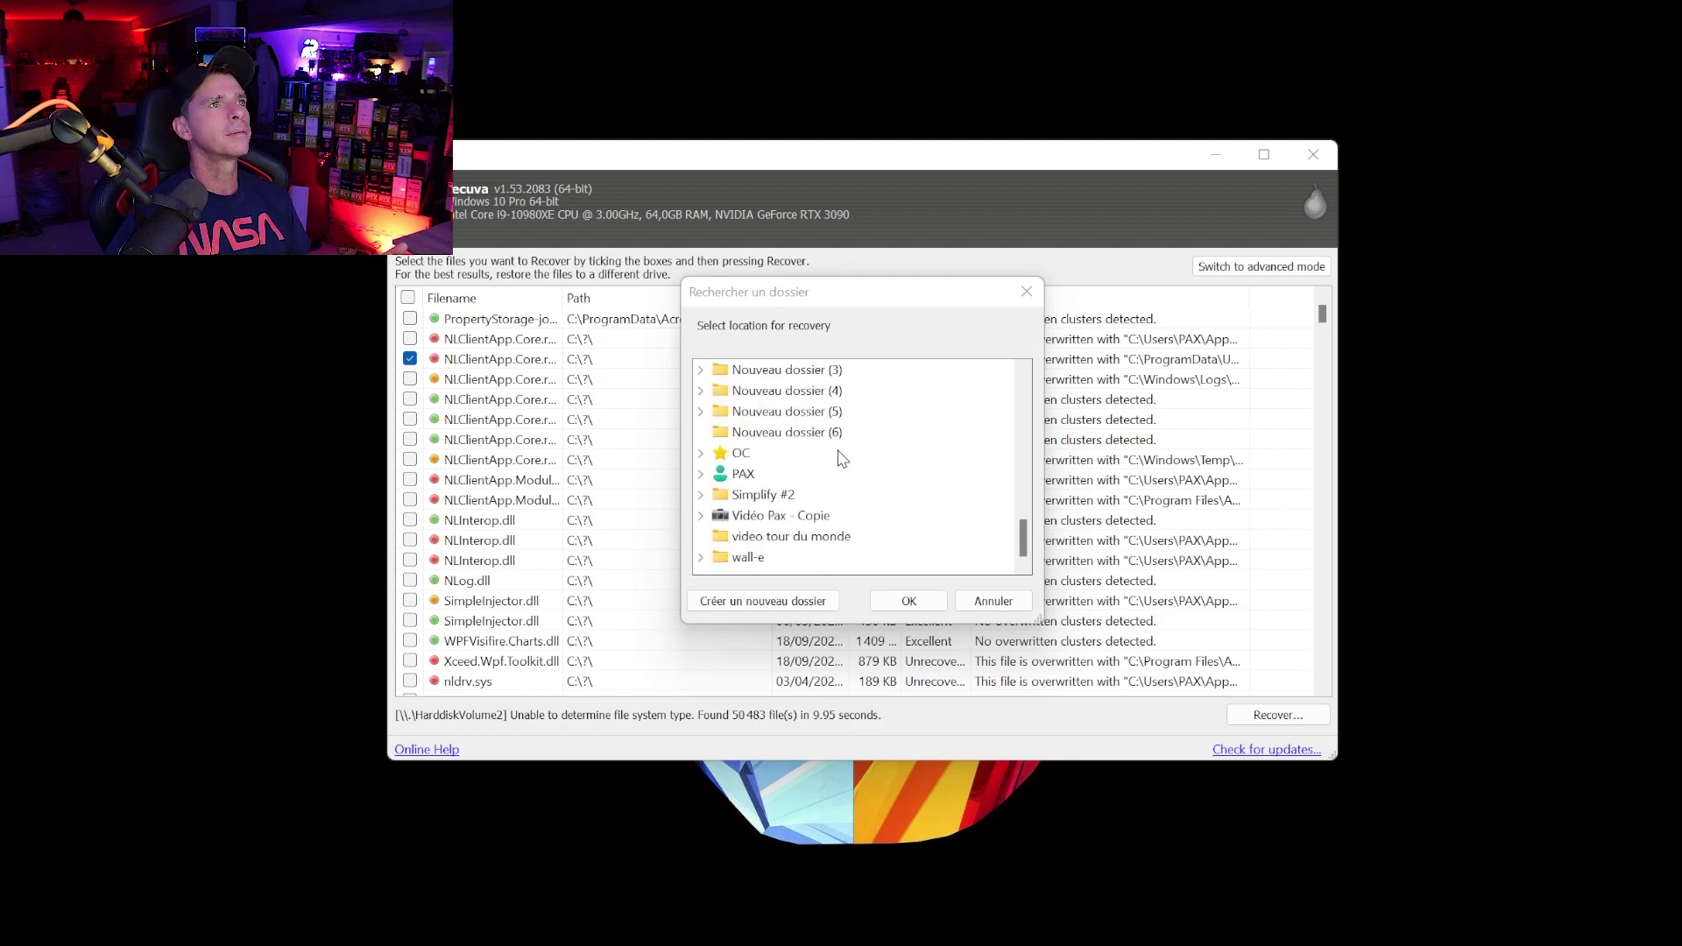
- Recover the marked file into Nouveau dossier (6), accepting restoration to the same drive, and dismiss the recovery summary
{"action": "left_click", "coordinate": [832, 433]}
{"action": "left_click", "coordinate": [942, 602]}
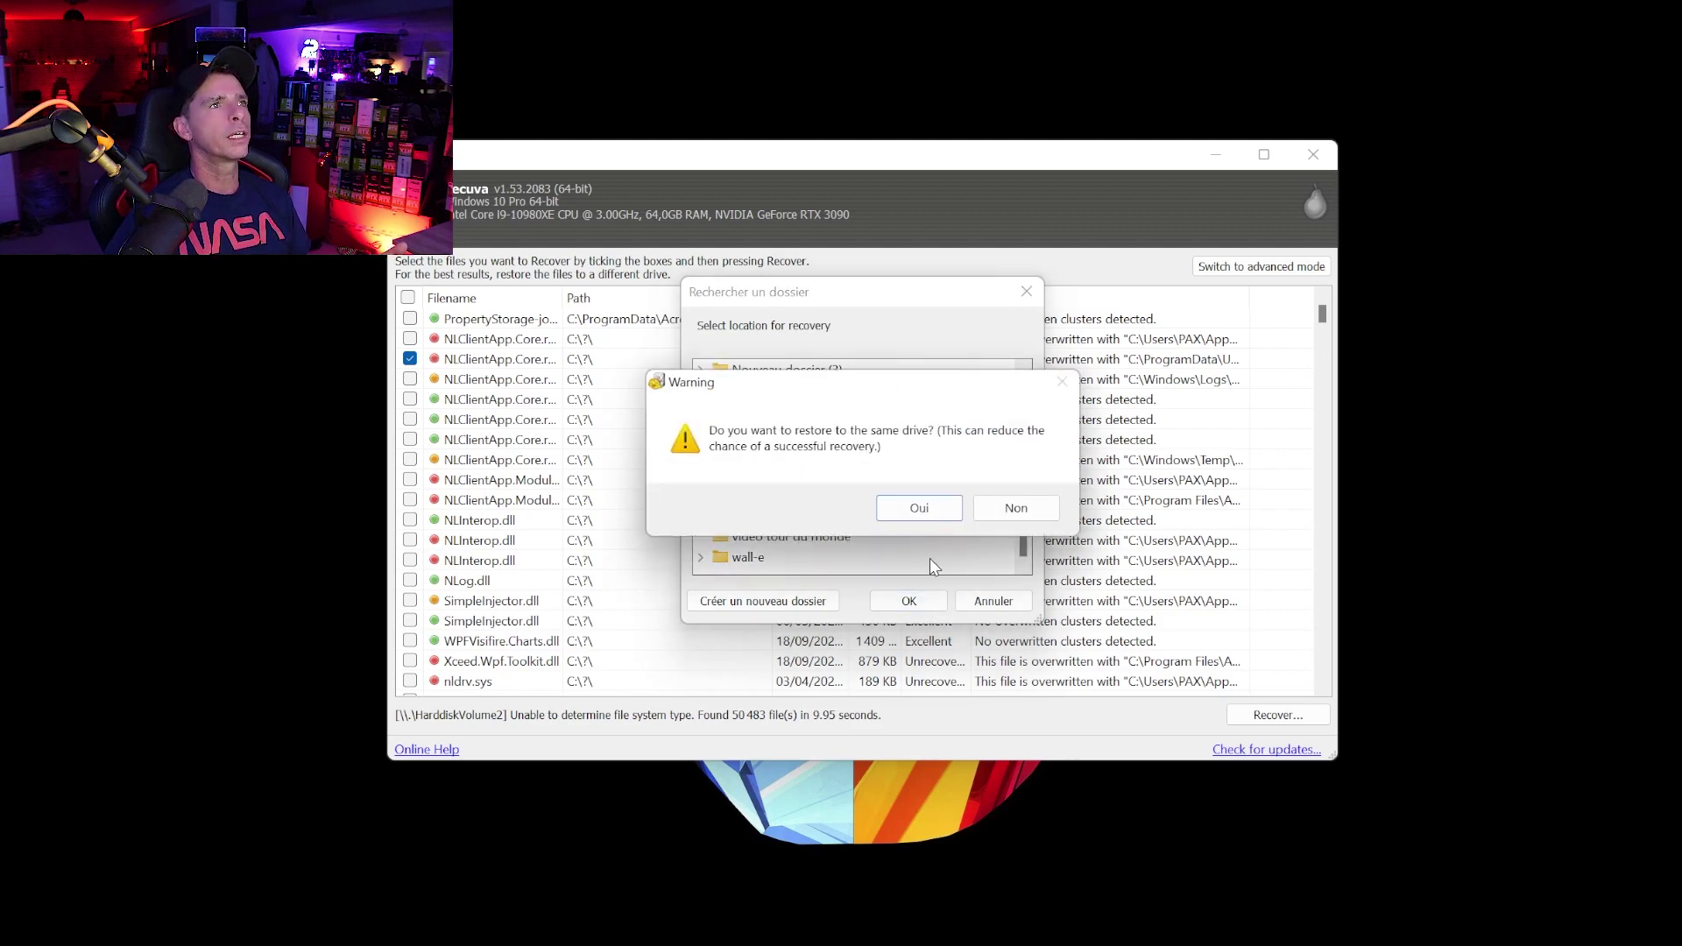
{"action": "left_click", "coordinate": [921, 508]}
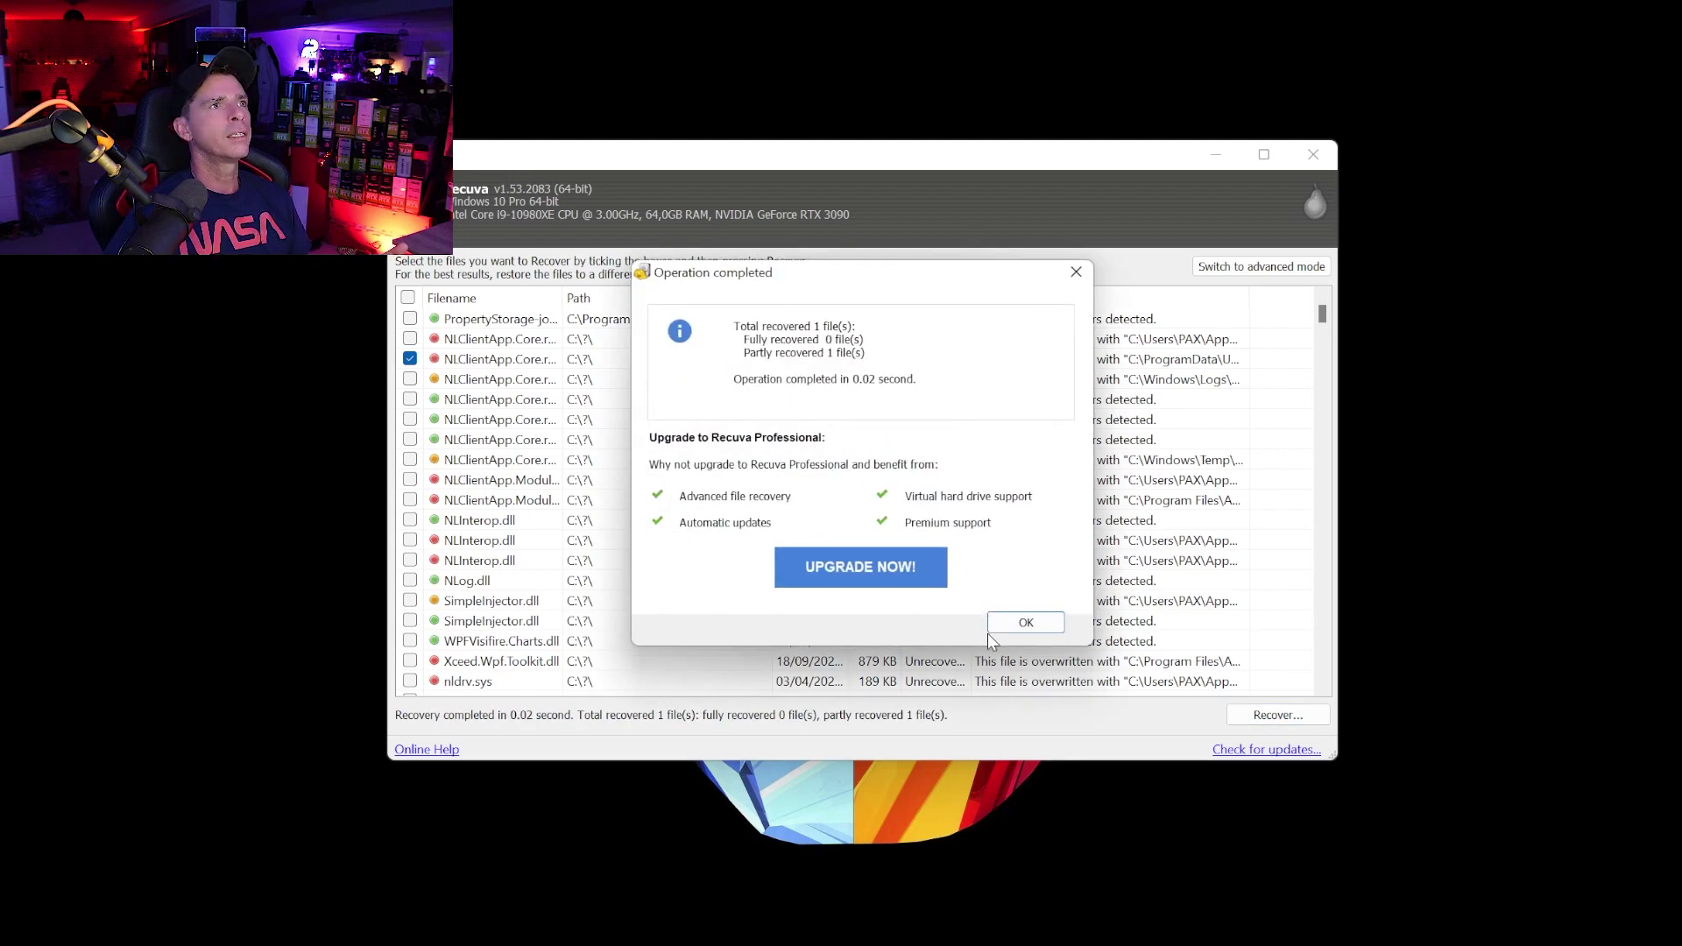
{"action": "left_click", "coordinate": [1021, 625]}
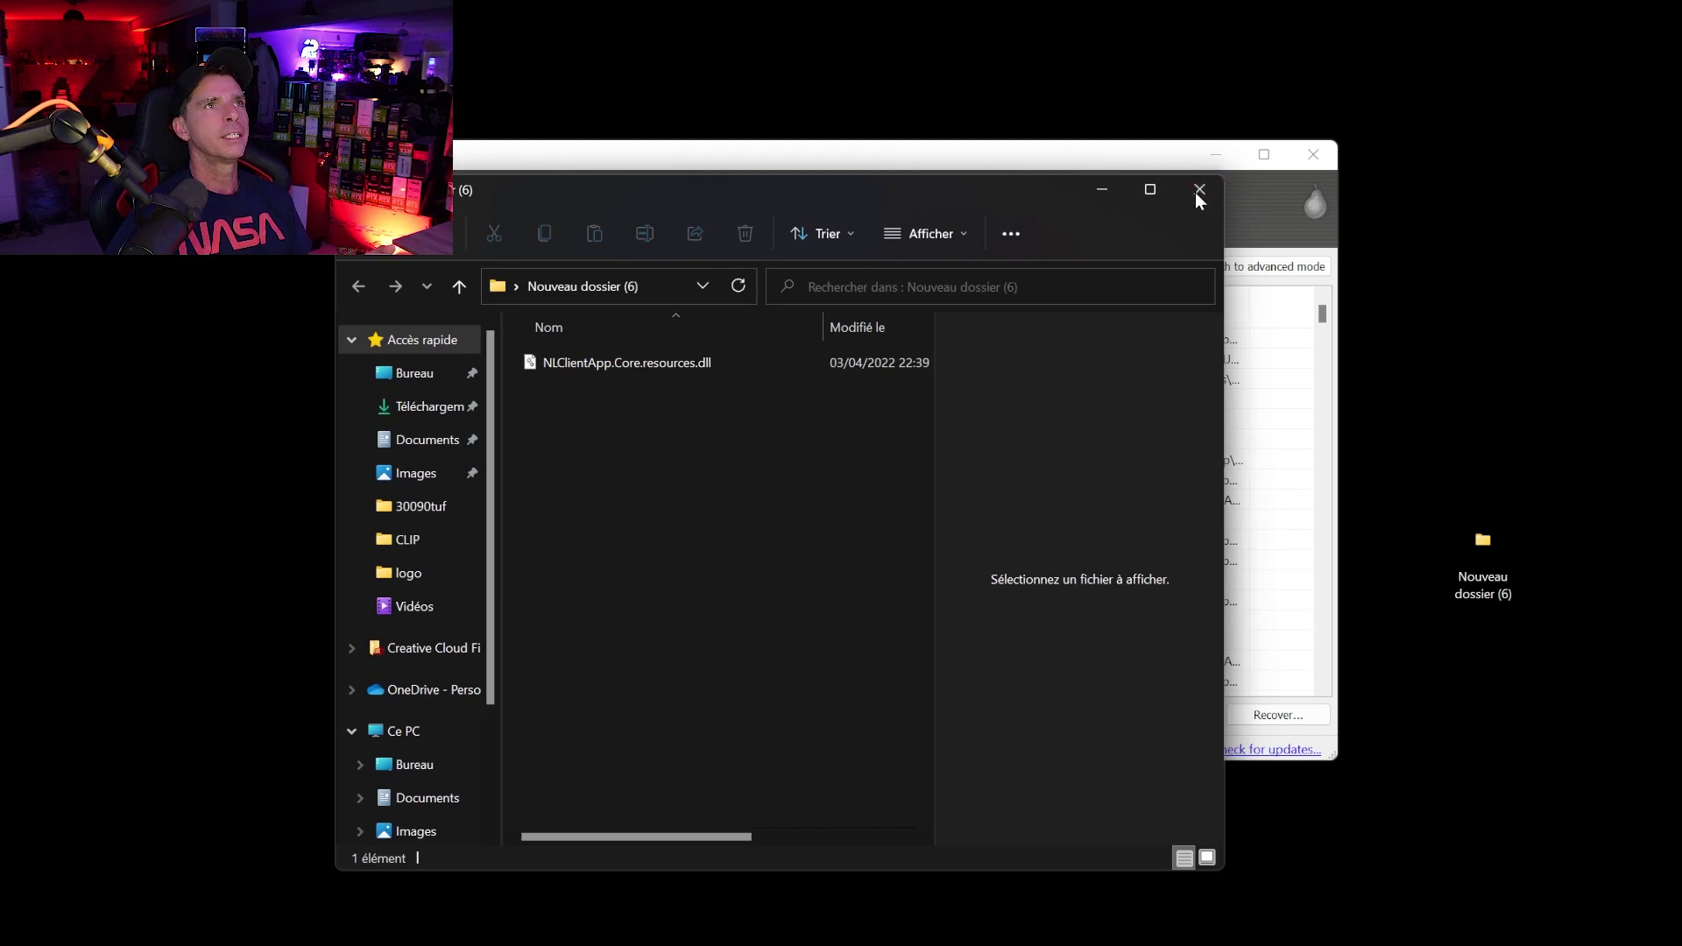
- Close the Nouveau dossier (6) window and delete that folder from the desktop
{"action": "left_click", "coordinate": [1200, 191]}
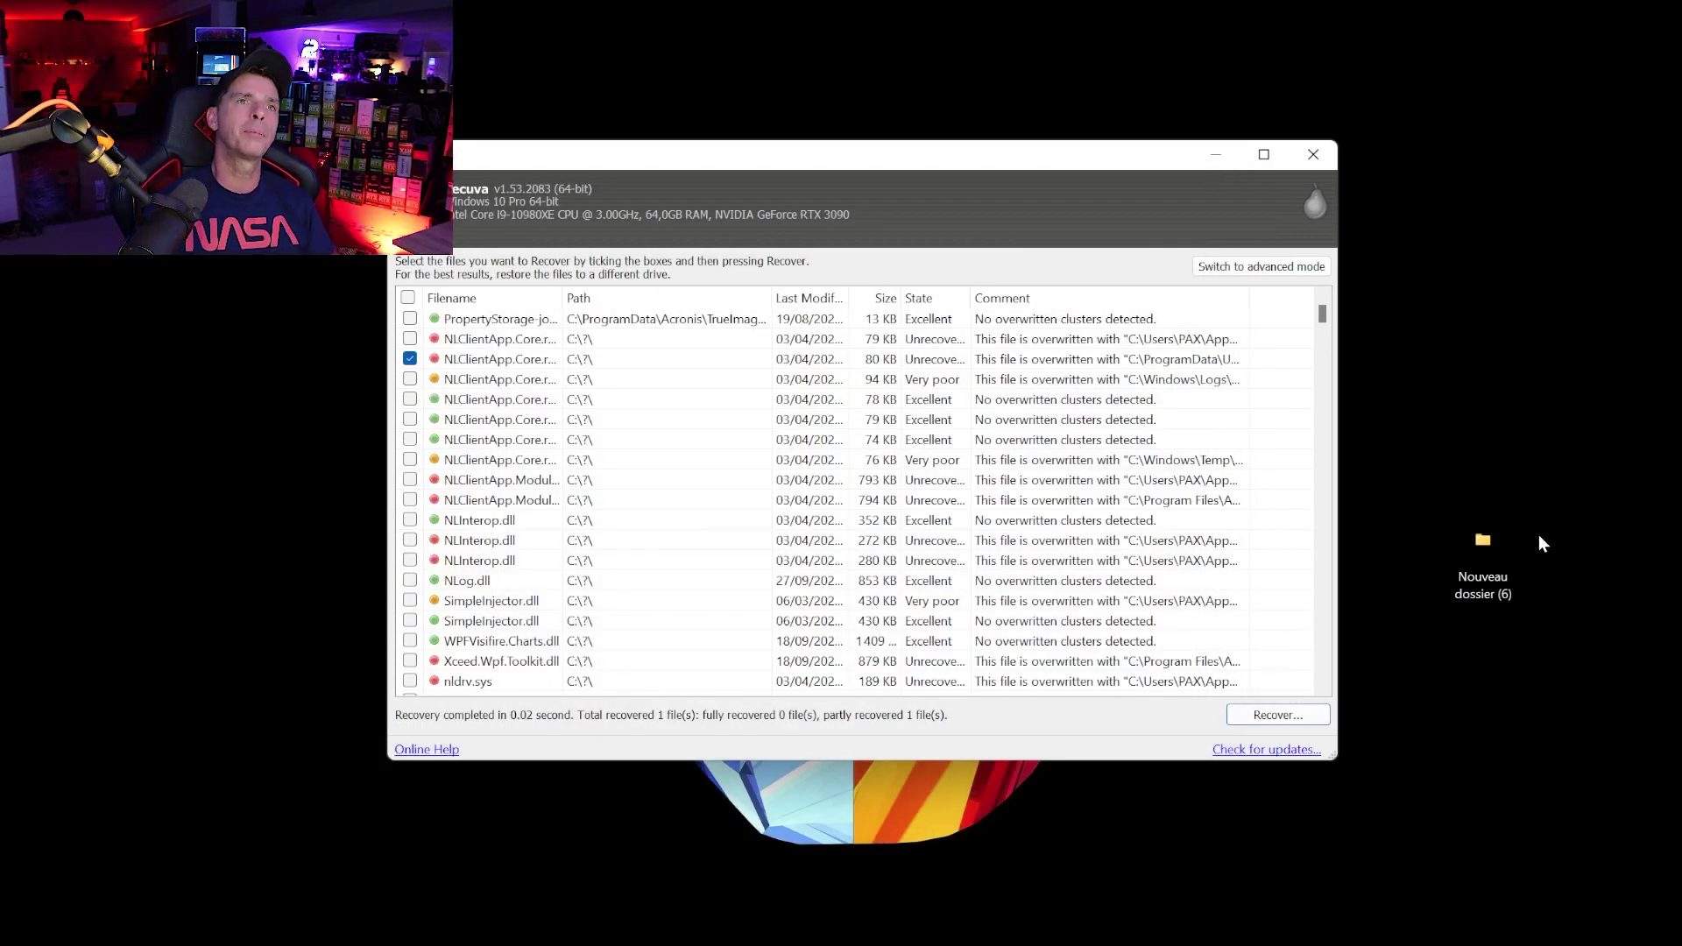
{"action": "left_click", "coordinate": [1474, 514]}
{"action": "key", "text": "Delete"}
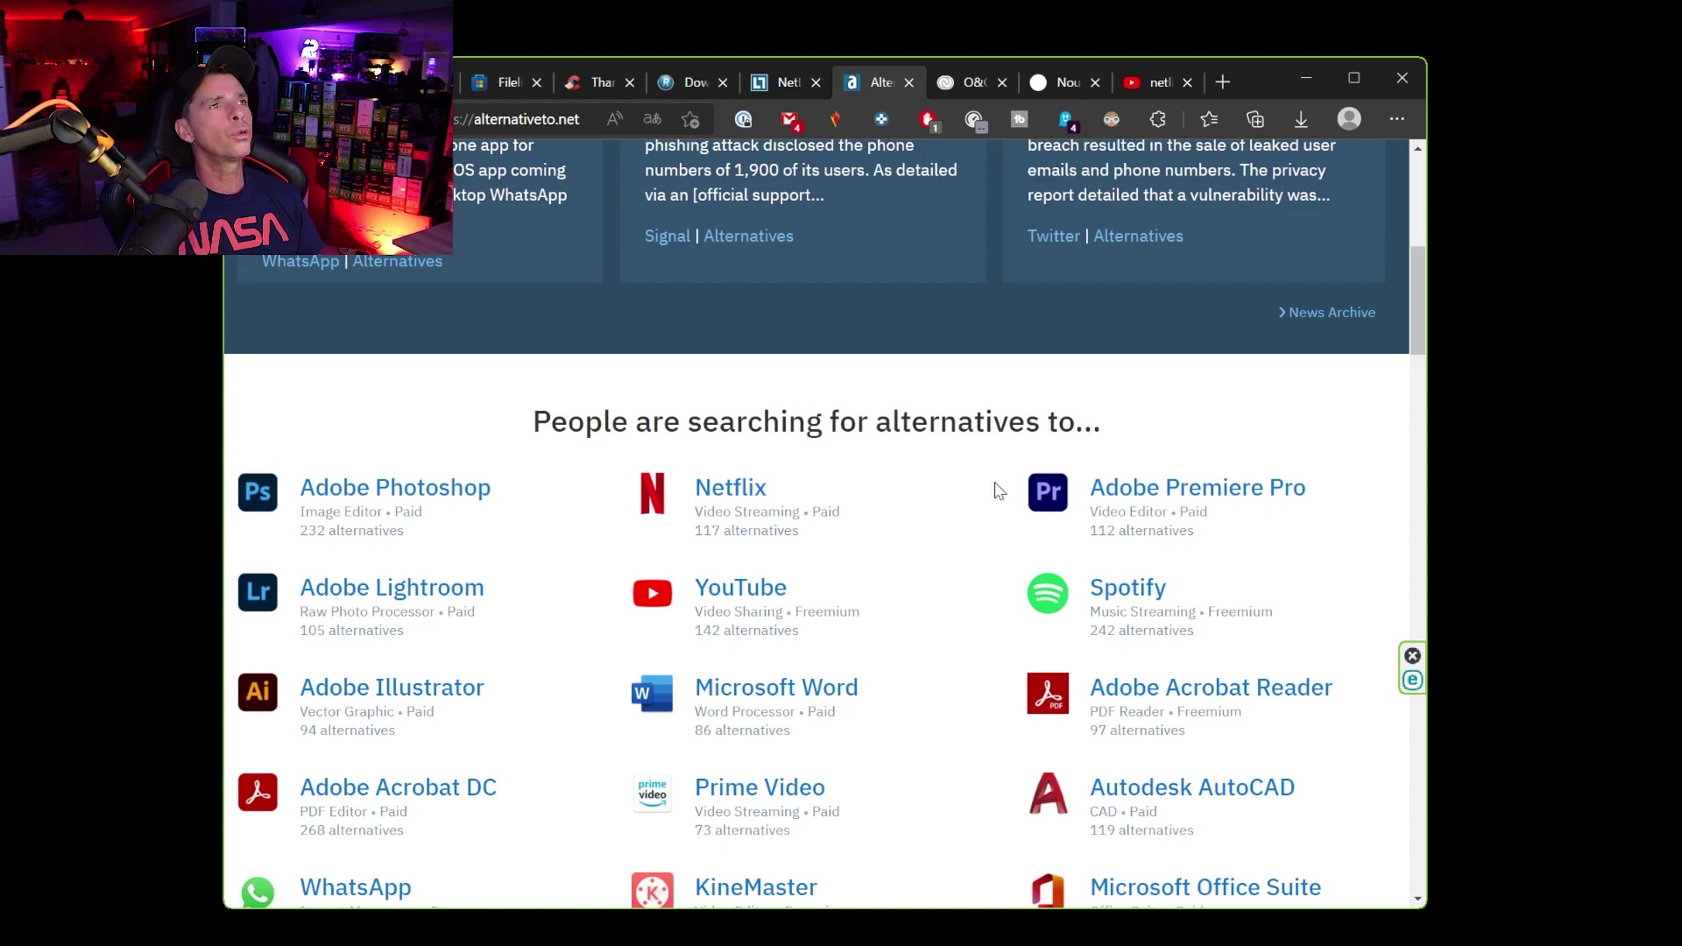
- On the AlternativeTo homepage in the browser, look through the most searched apps, Crew Picks and popular user created lists
{"action": "scroll", "coordinate": [857, 586], "scroll_direction": "down", "scroll_amount": 5}
{"action": "scroll", "coordinate": [364, 619], "scroll_direction": "down", "scroll_amount": 9}
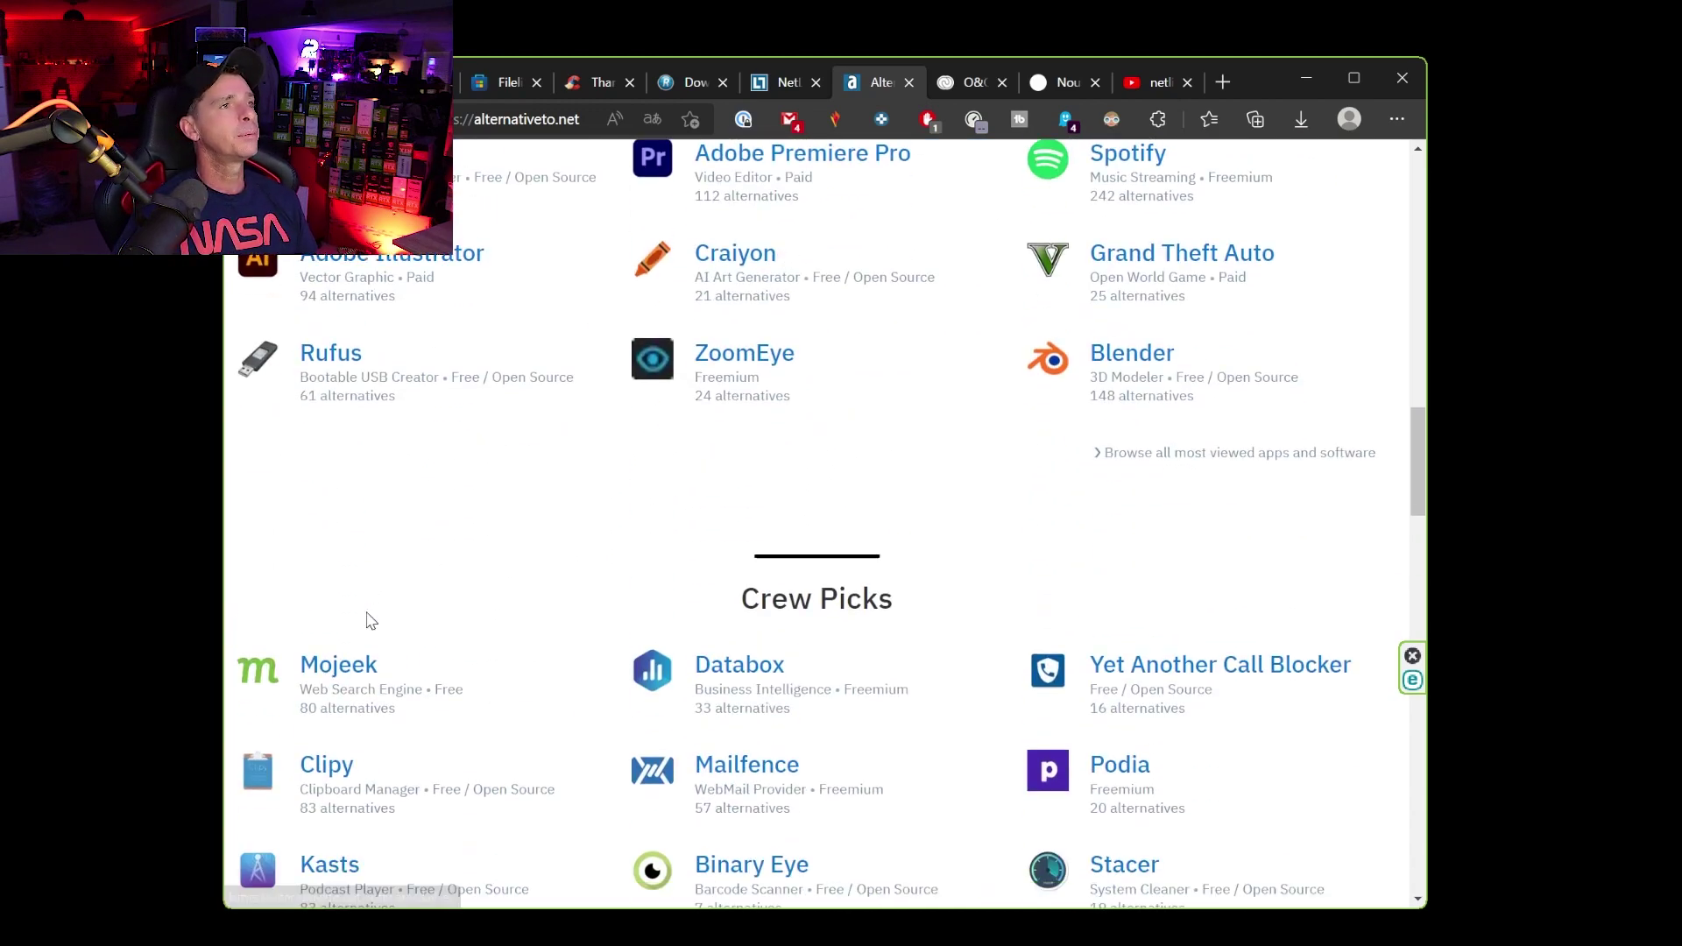
{"action": "scroll", "coordinate": [611, 569], "scroll_direction": "down", "scroll_amount": 3}
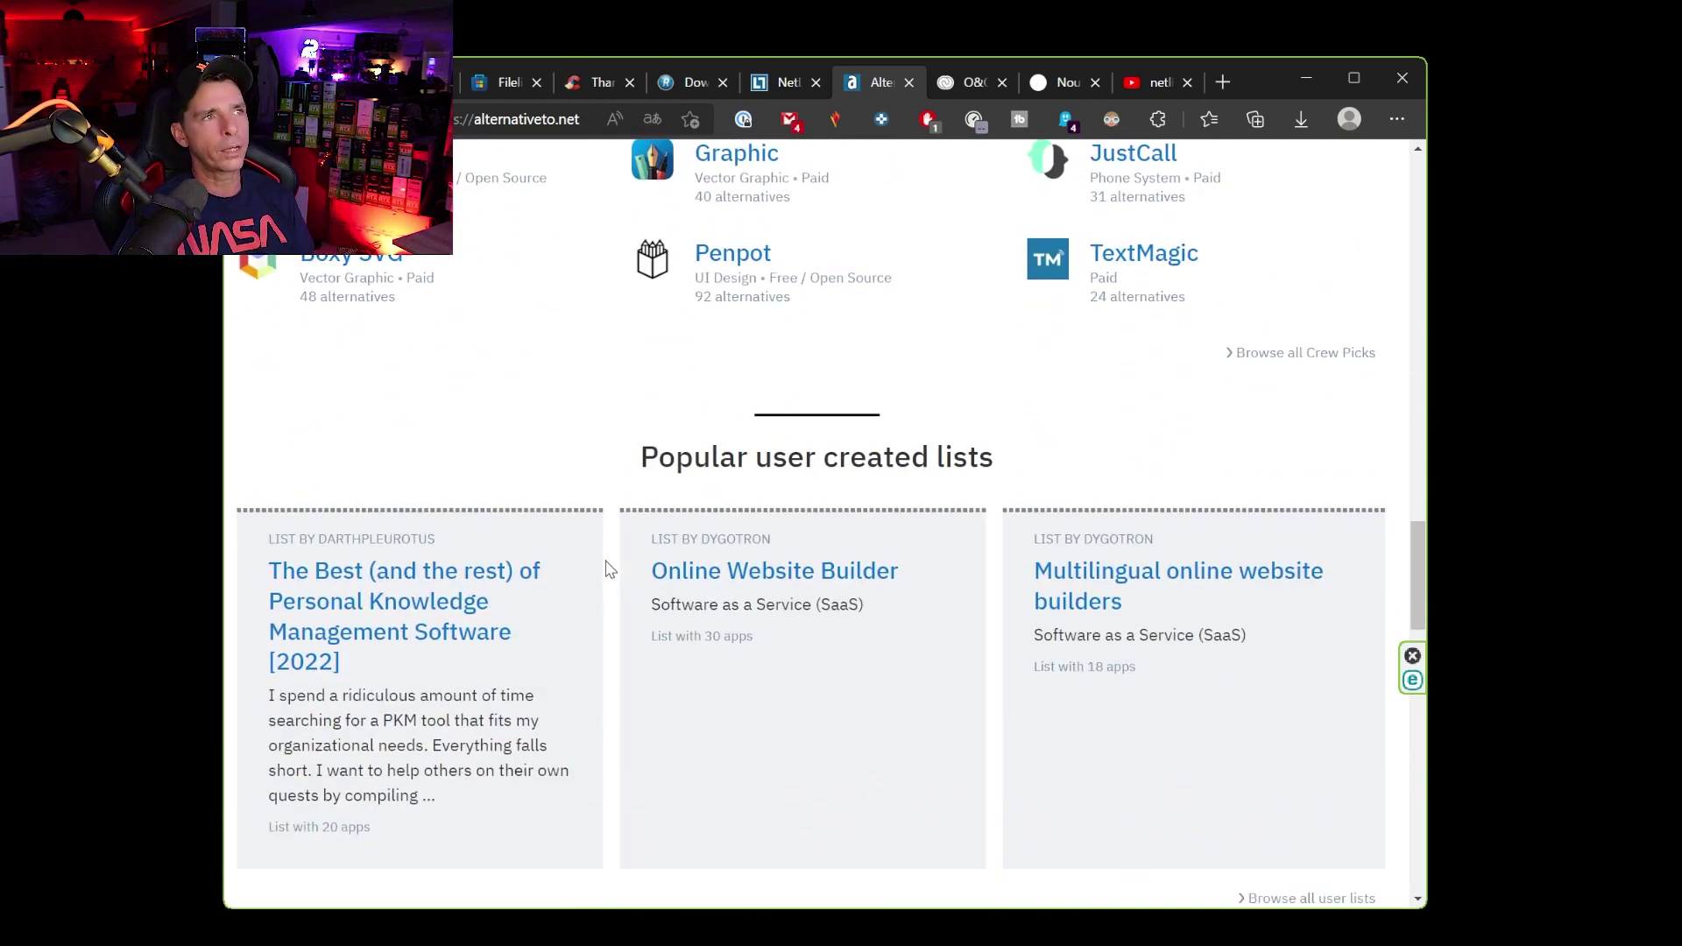
{"action": "scroll", "coordinate": [609, 568], "scroll_direction": "up", "scroll_amount": 15}
{"action": "scroll", "coordinate": [607, 570], "scroll_direction": "down", "scroll_amount": 2}
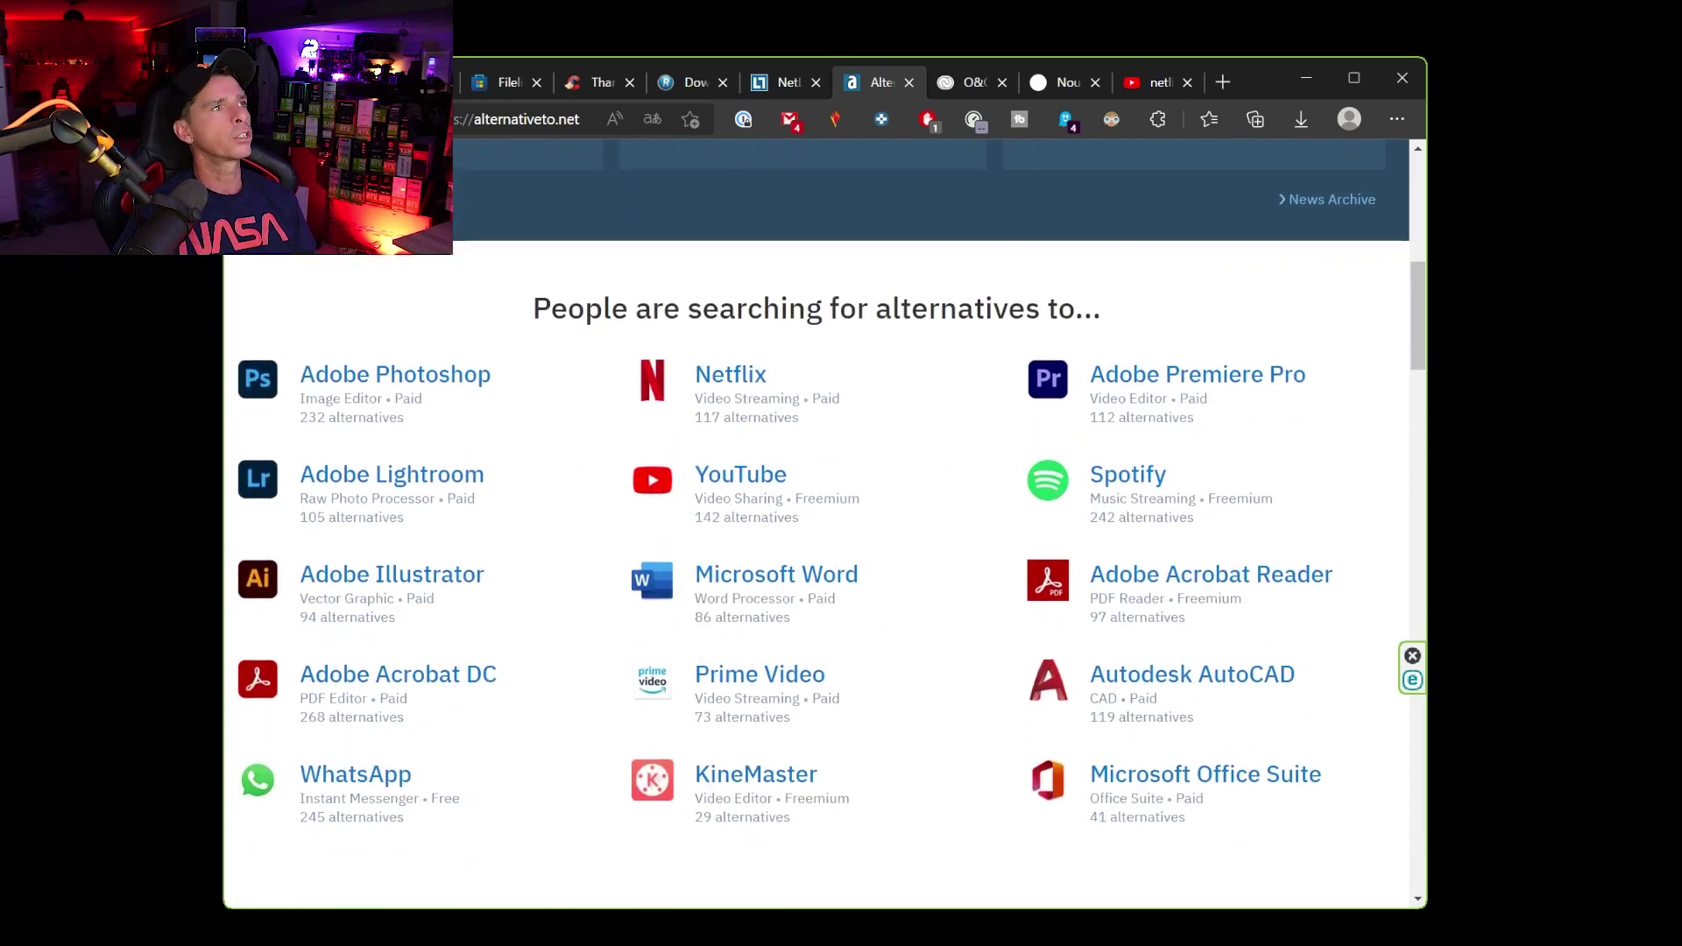
- Open the Adobe Photoshop alternatives and review the GIMP entry, its user opinions and the available filters
{"action": "left_click", "coordinate": [376, 378]}
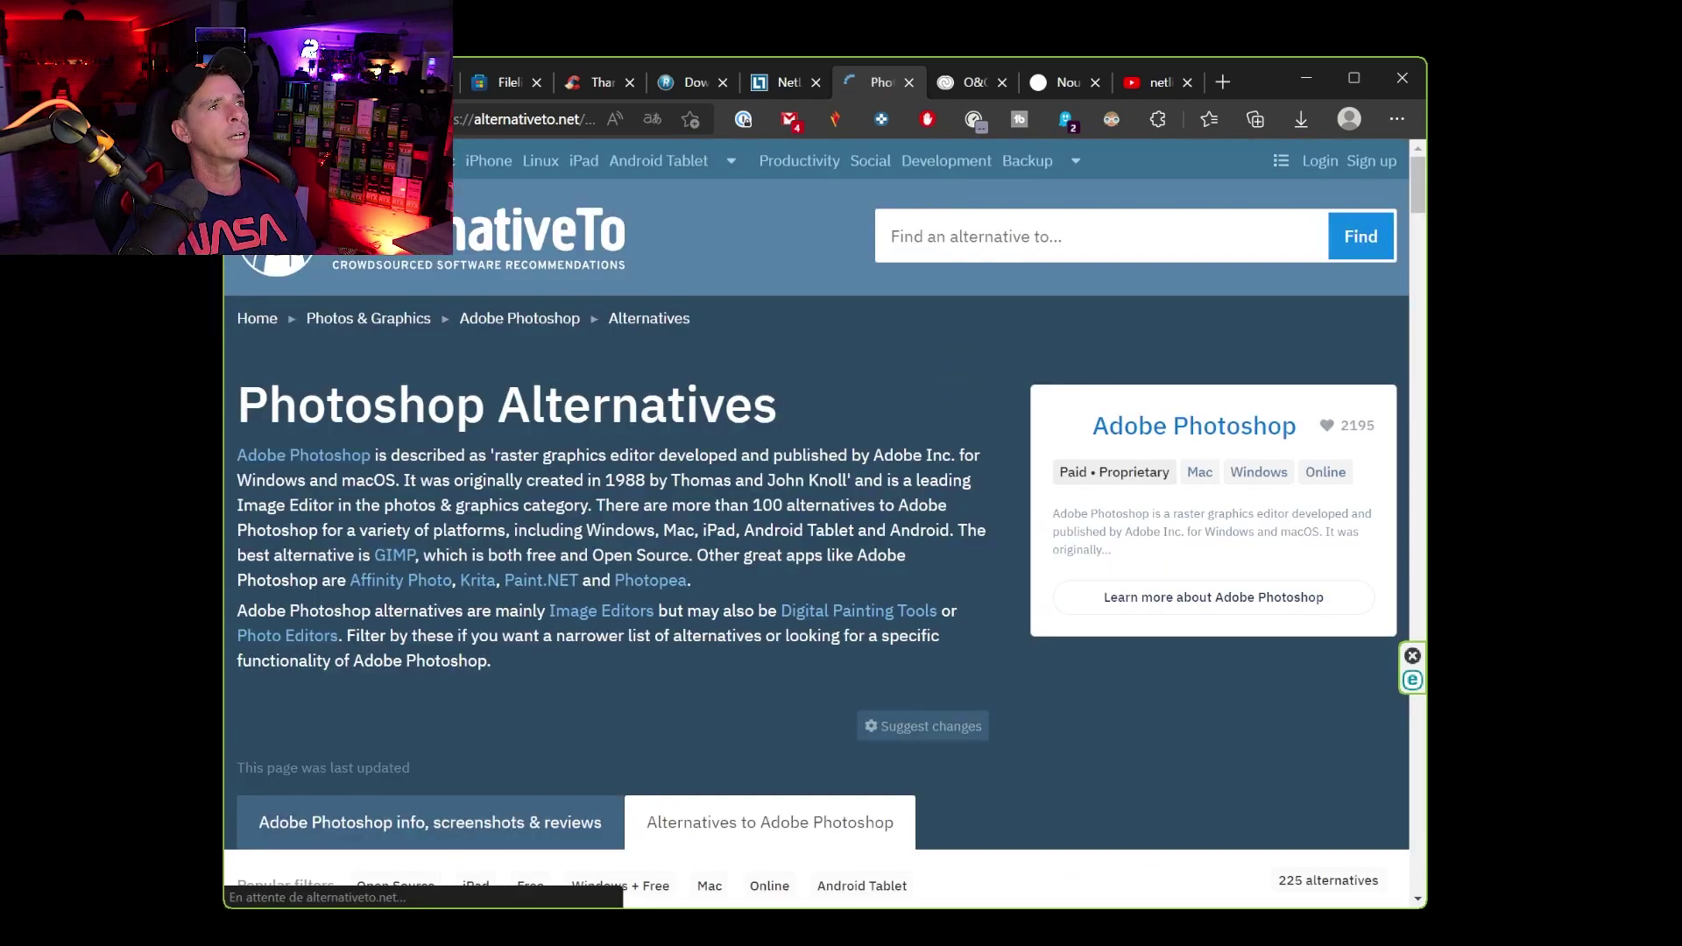
{"action": "scroll", "coordinate": [666, 568], "scroll_direction": "down", "scroll_amount": 7}
{"action": "scroll", "coordinate": [456, 481], "scroll_direction": "down", "scroll_amount": 5}
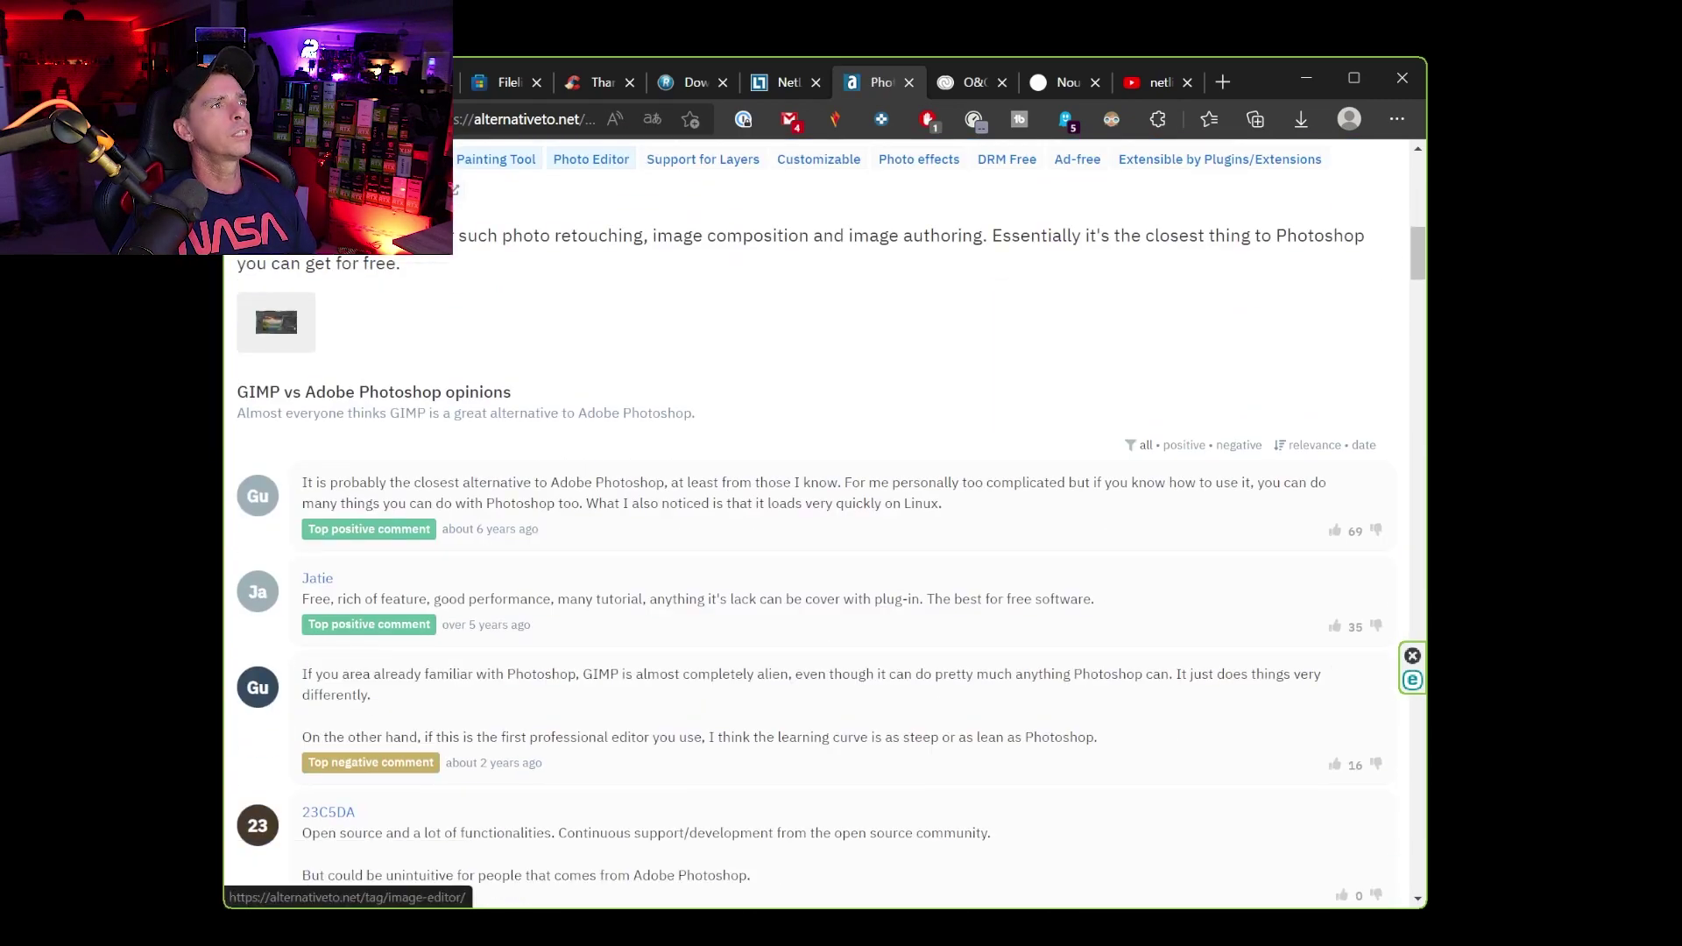
{"action": "scroll", "coordinate": [370, 428], "scroll_direction": "up", "scroll_amount": 8}
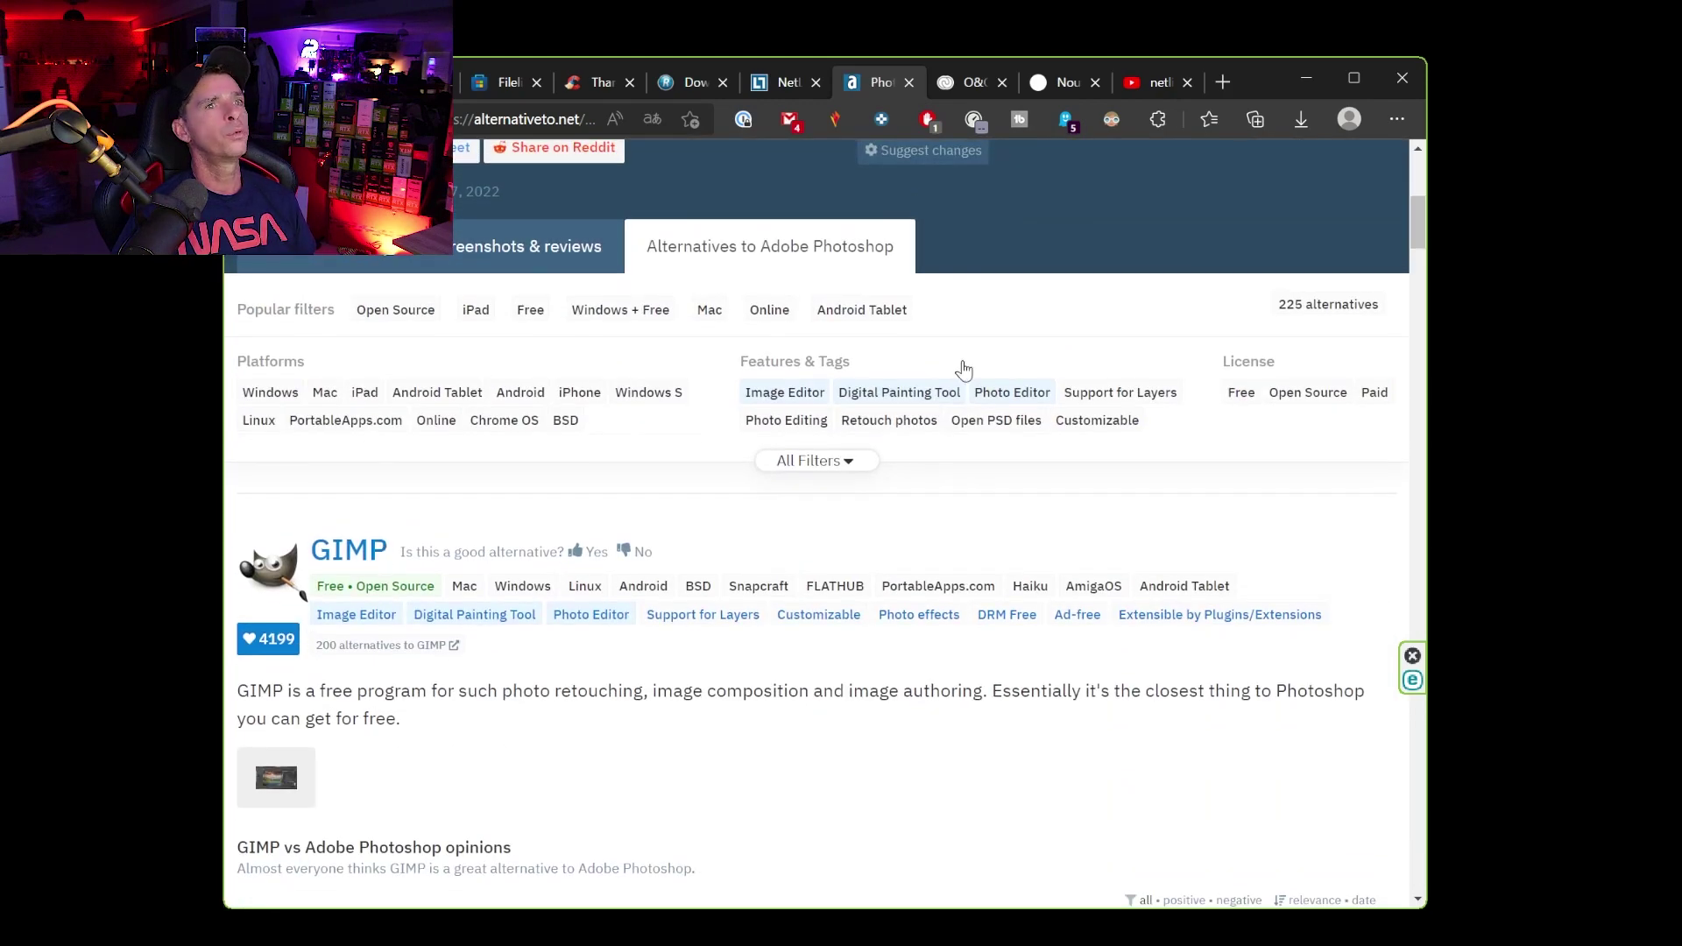
- Return to the AlternativeTo homepage and open the Microsoft Word alternatives from the most searched apps
{"action": "key", "text": "alt+Left"}
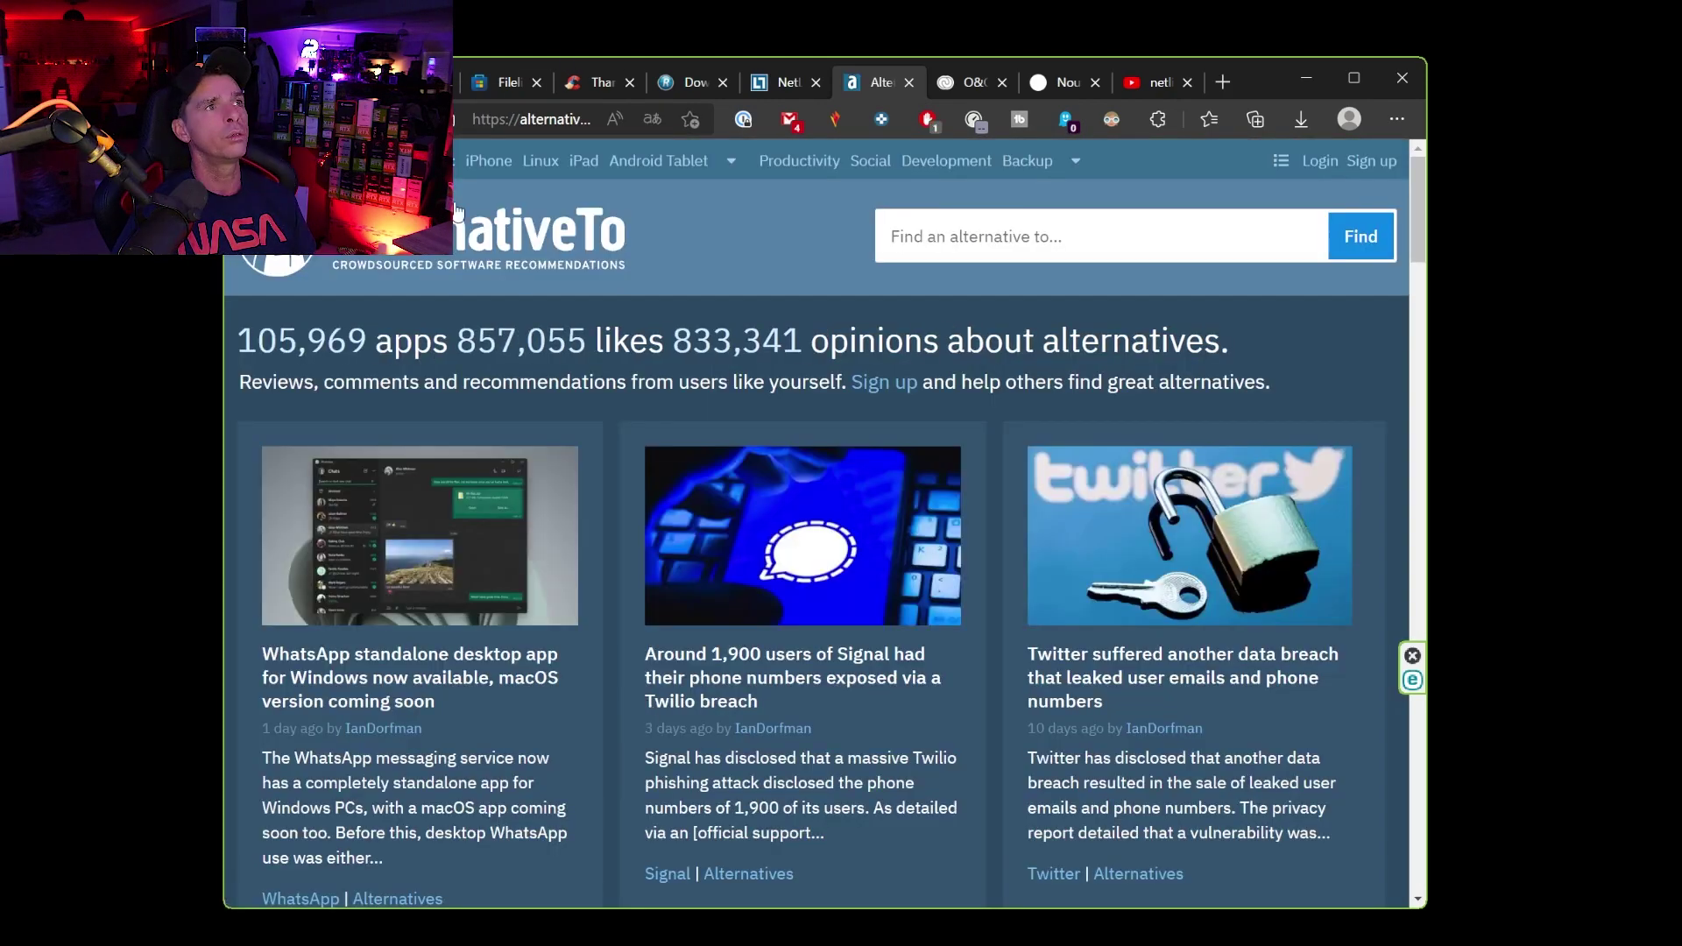
{"action": "scroll", "coordinate": [636, 554], "scroll_direction": "down", "scroll_amount": 8}
{"action": "scroll", "coordinate": [635, 553], "scroll_direction": "down", "scroll_amount": 1}
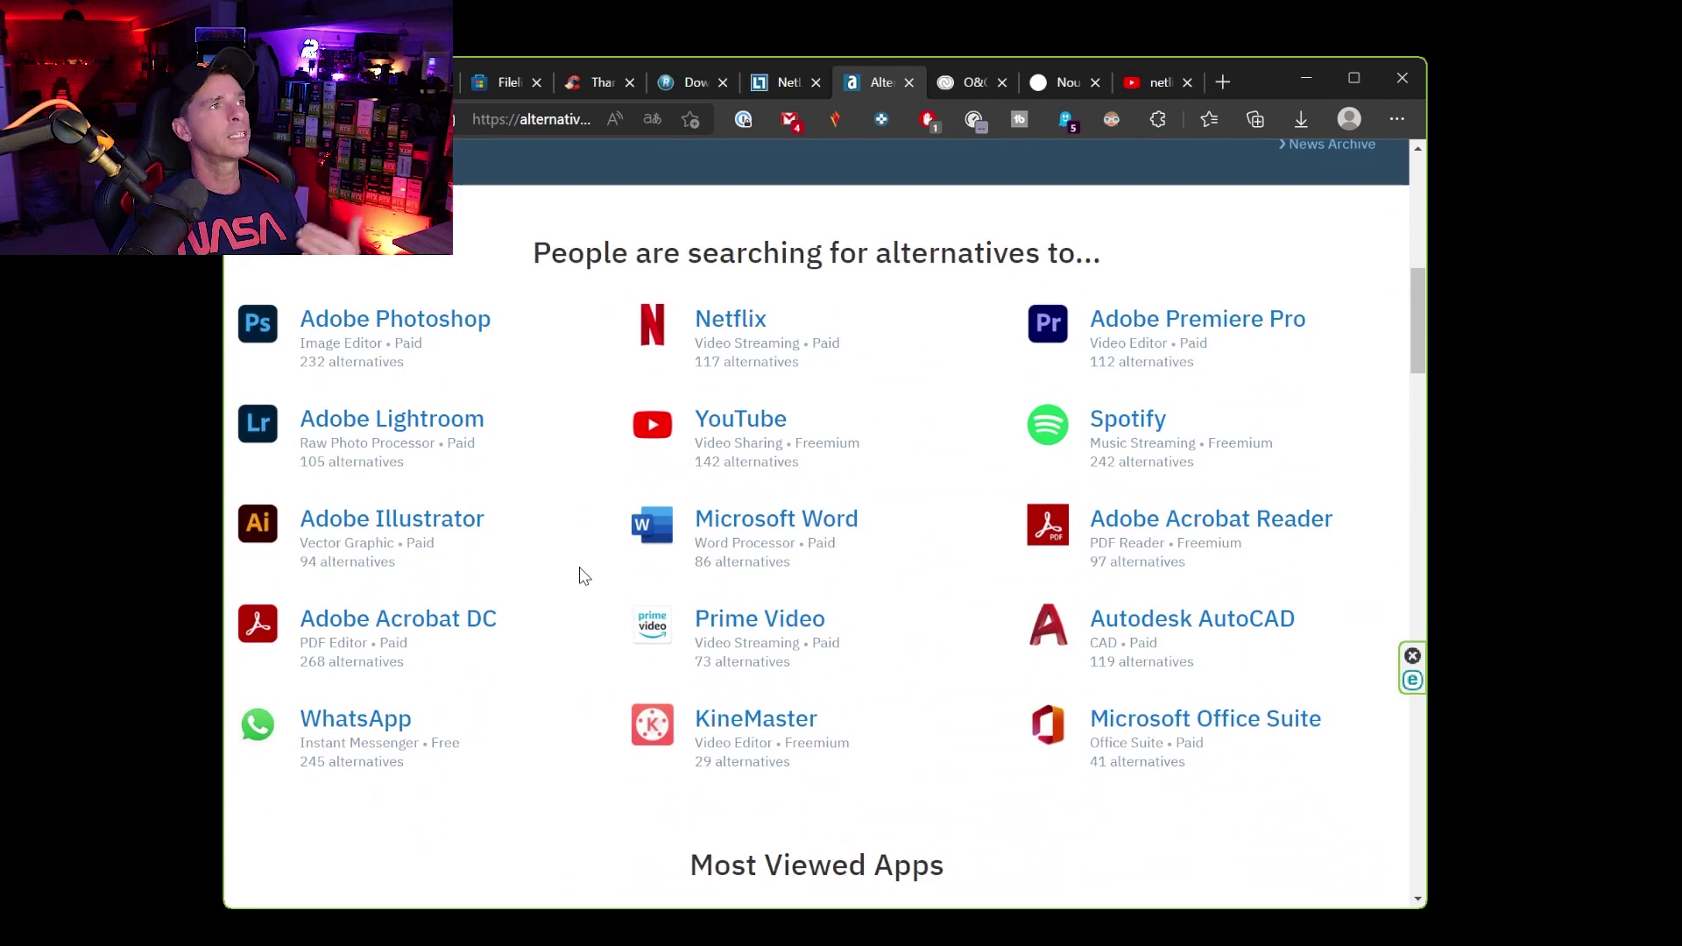
{"action": "left_click", "coordinate": [813, 564]}
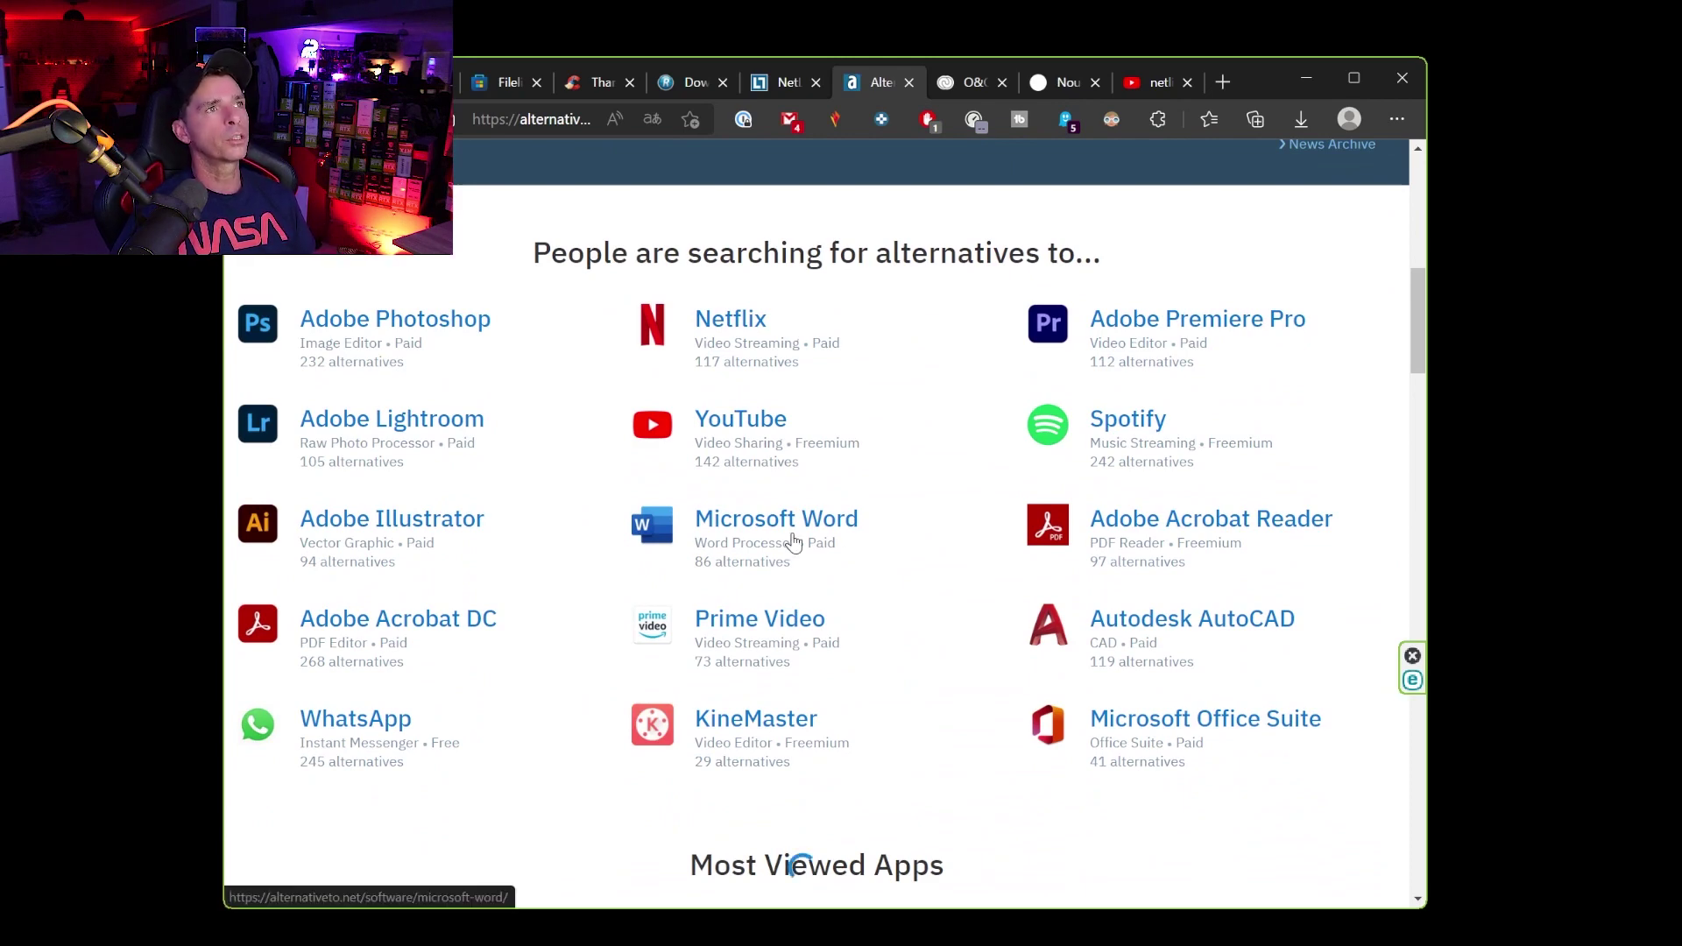
- Review the LibreOffice - Writer entry among the Microsoft Word alternatives and return to the homepage's most searched apps
{"action": "scroll", "coordinate": [793, 544], "scroll_direction": "down", "scroll_amount": 10}
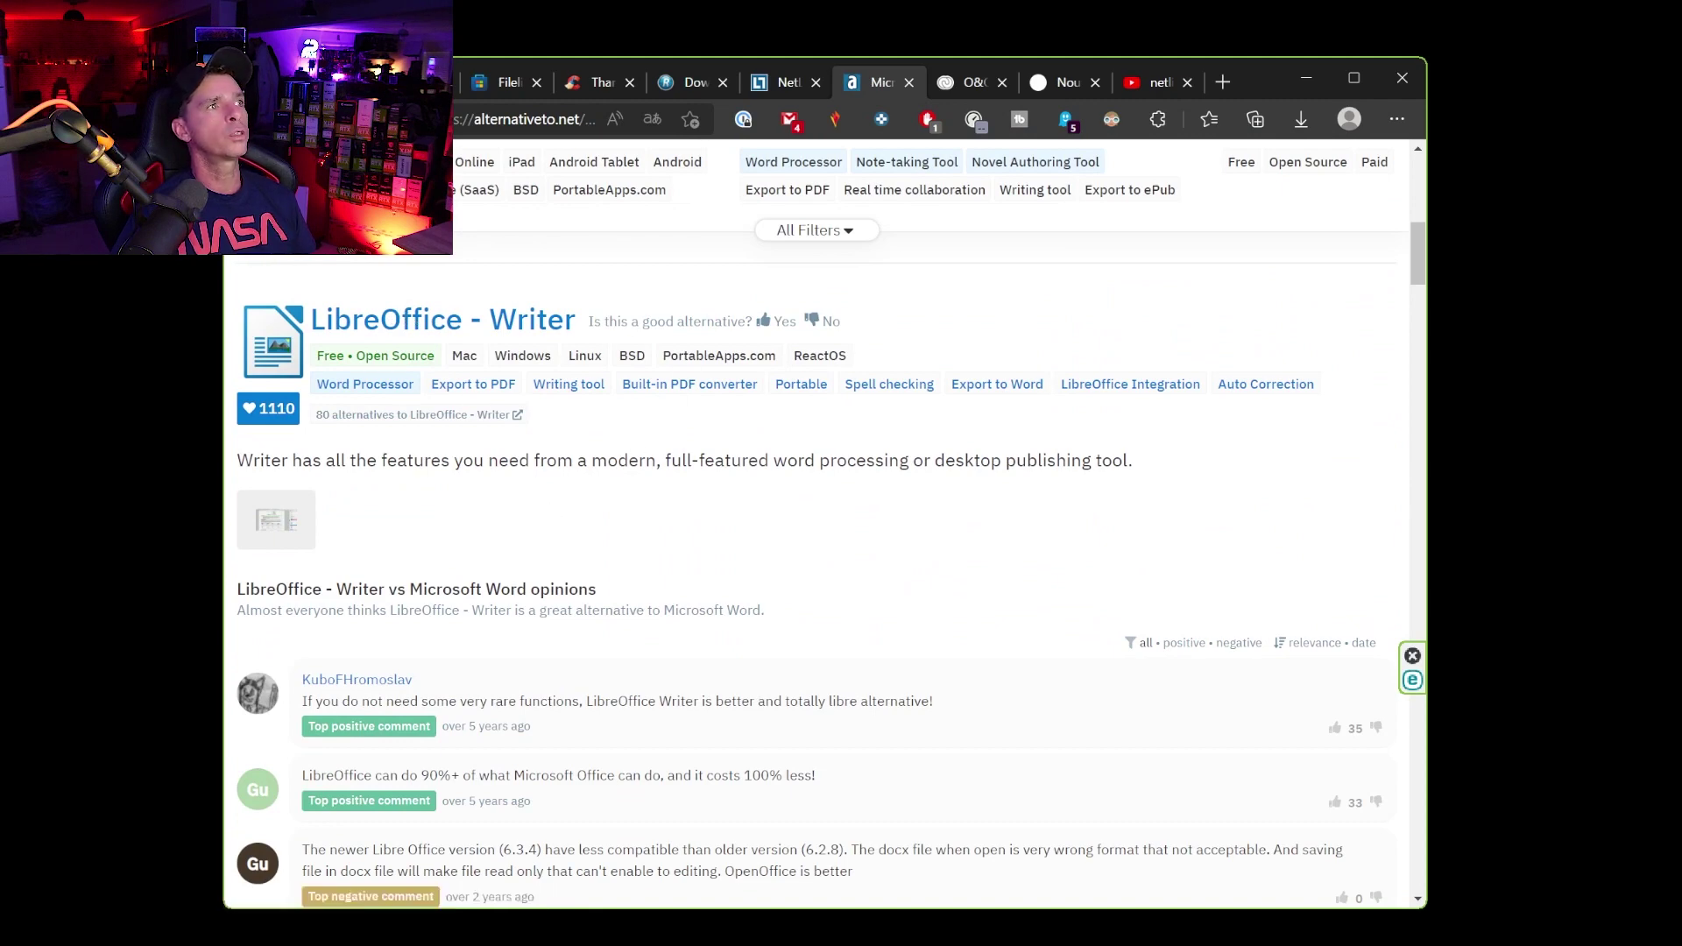
{"action": "key", "text": "alt+Left"}
{"action": "scroll", "coordinate": [602, 478], "scroll_direction": "down", "scroll_amount": 10}
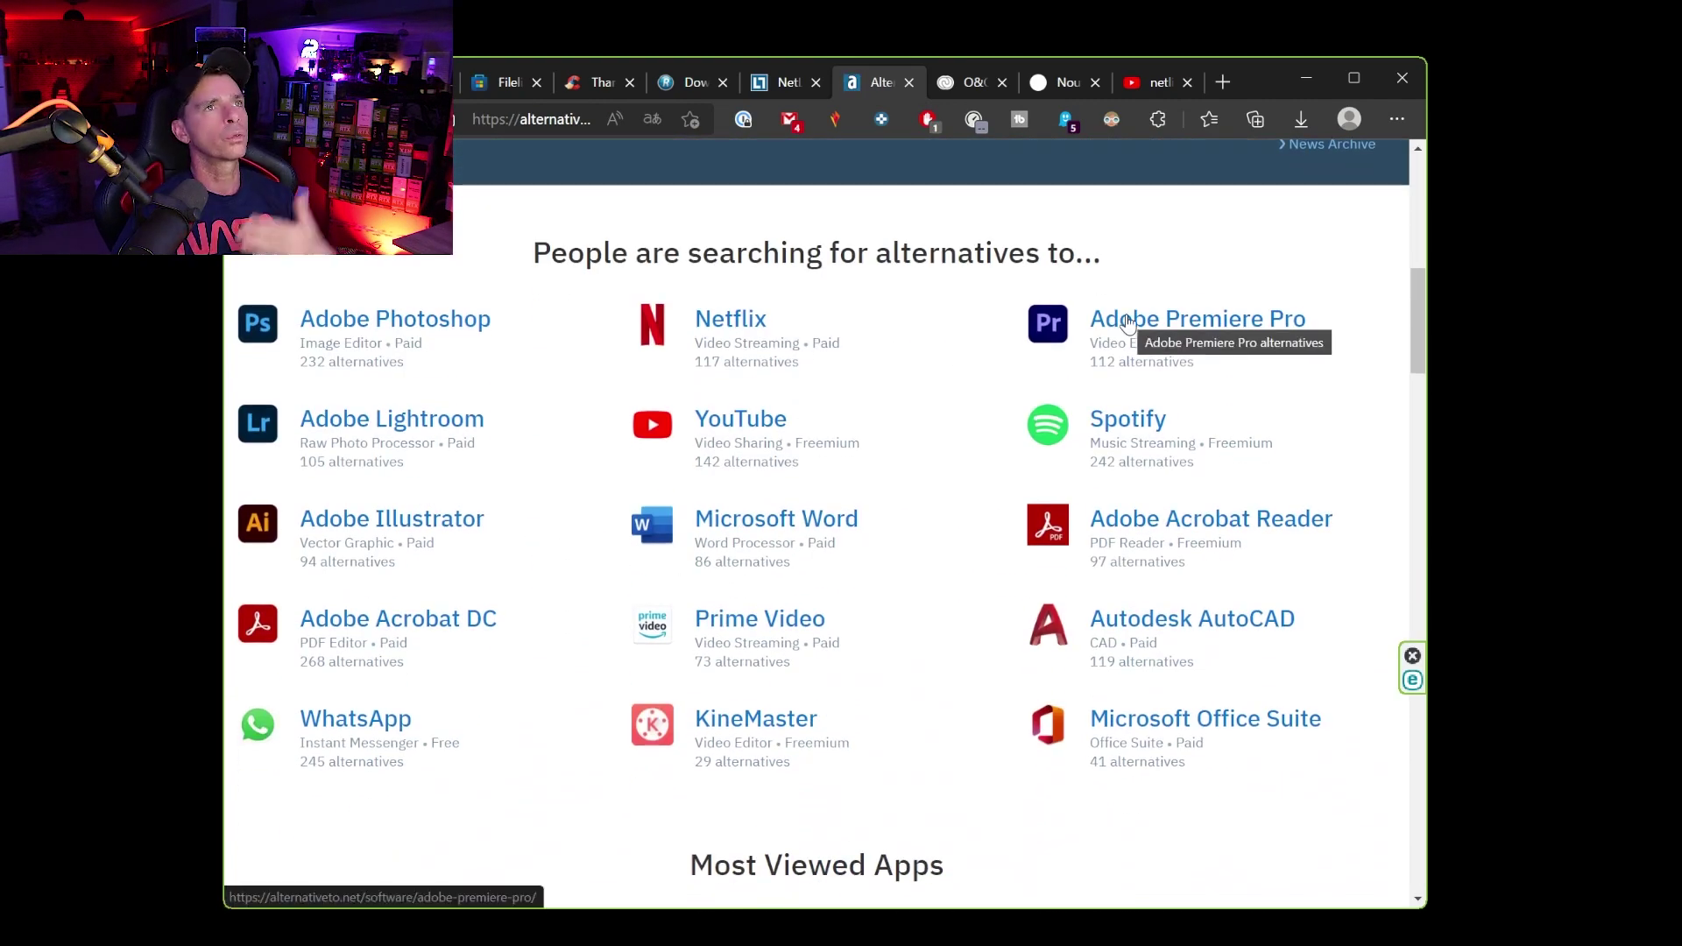
- Open the Adobe Premiere Pro alternatives and review the Kdenlive entry with its user opinions
{"action": "left_click", "coordinate": [1128, 321]}
{"action": "scroll", "coordinate": [733, 558], "scroll_direction": "down", "scroll_amount": 10}
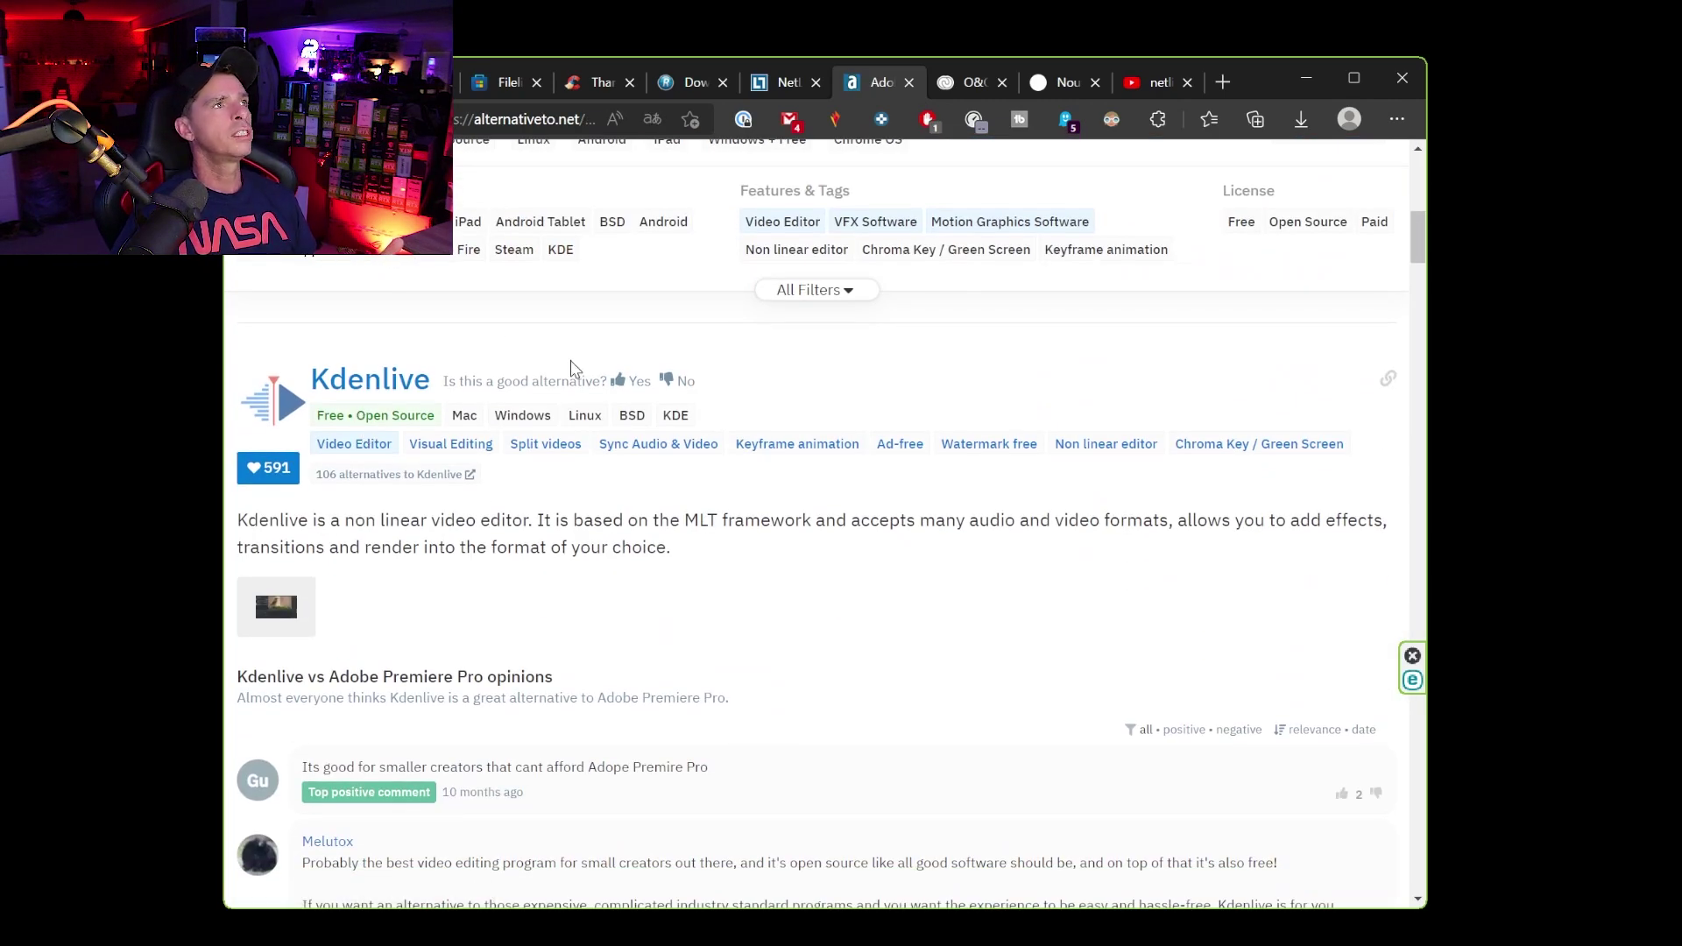
- Return to the AlternativeTo homepage and look through the Most Viewed Apps section
{"action": "key", "text": "alt+Left"}
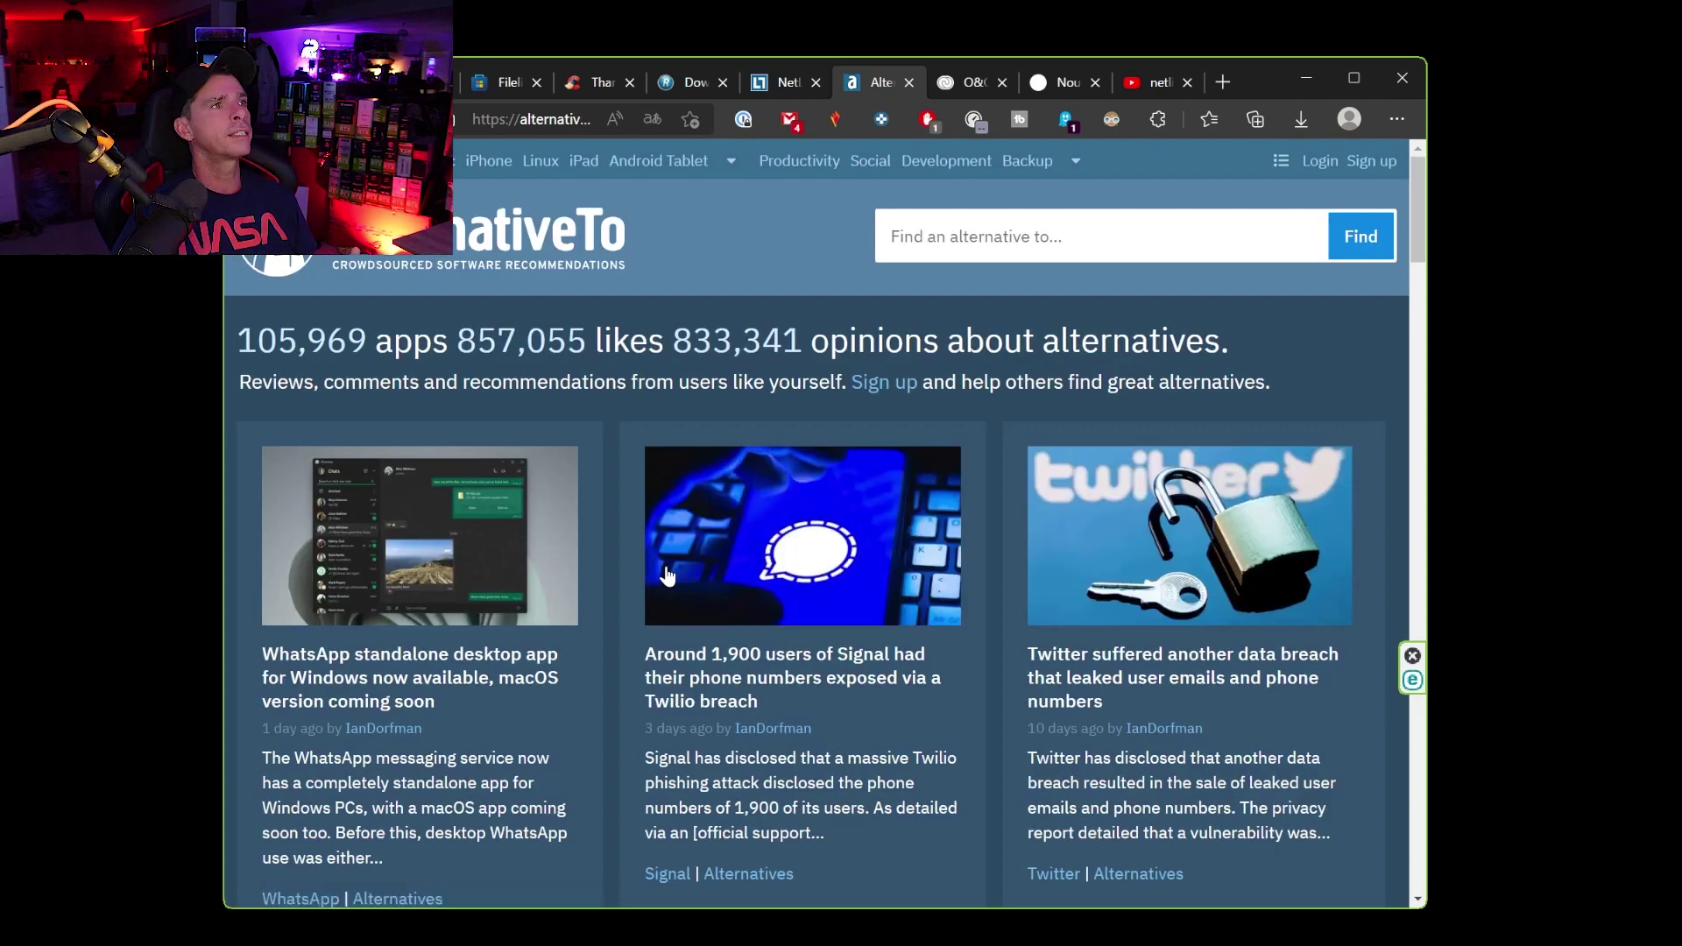
{"action": "scroll", "coordinate": [671, 578], "scroll_direction": "down", "scroll_amount": 2}
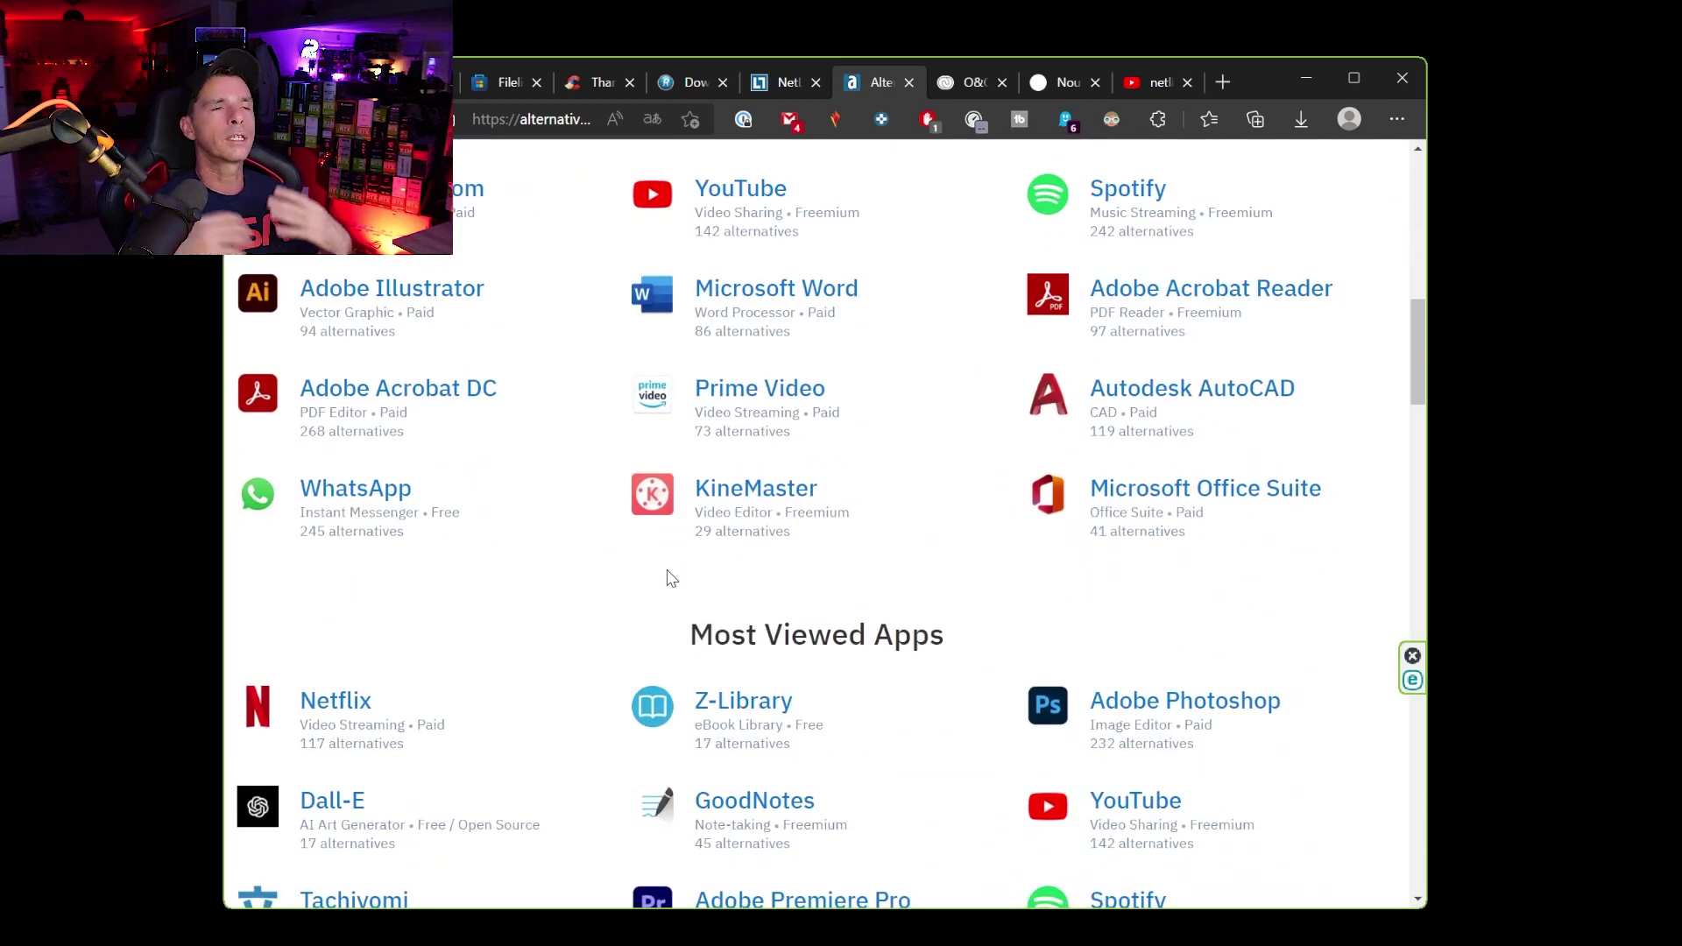
{"action": "scroll", "coordinate": [671, 578], "scroll_direction": "down", "scroll_amount": 3}
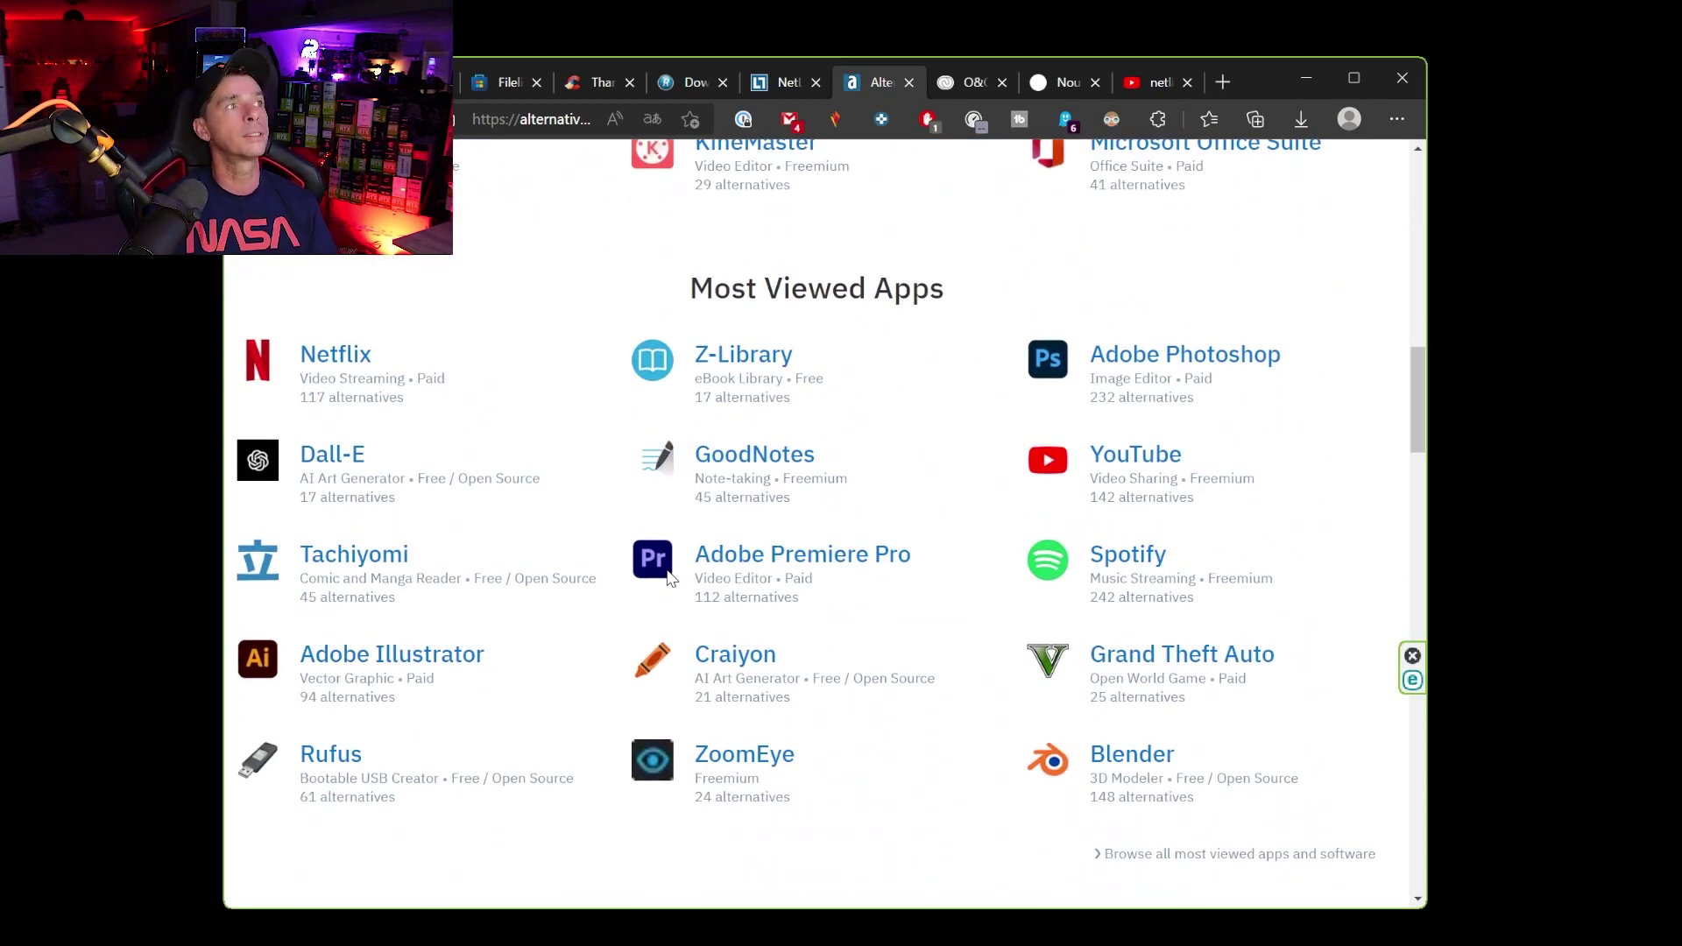